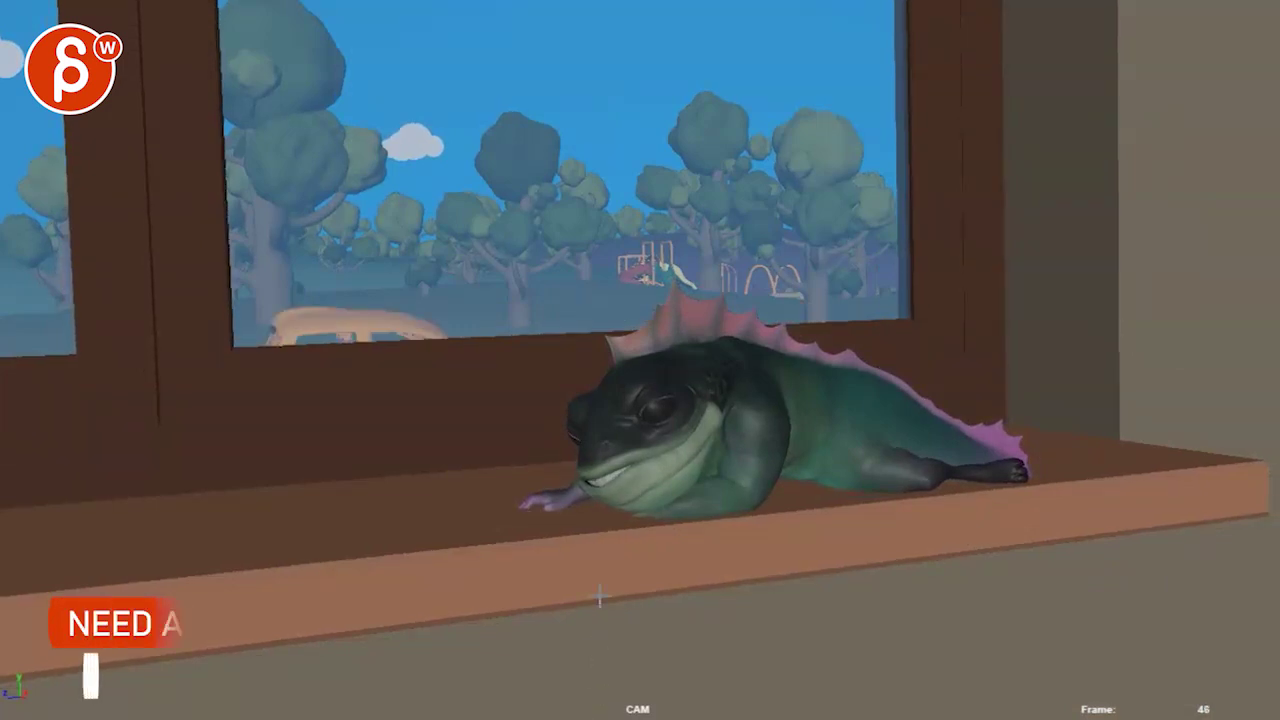
# - On frame 45, sketch rough outlines of the passing car's positions over the window and clear the sketch
pyautogui.hotkey('alt', ',')
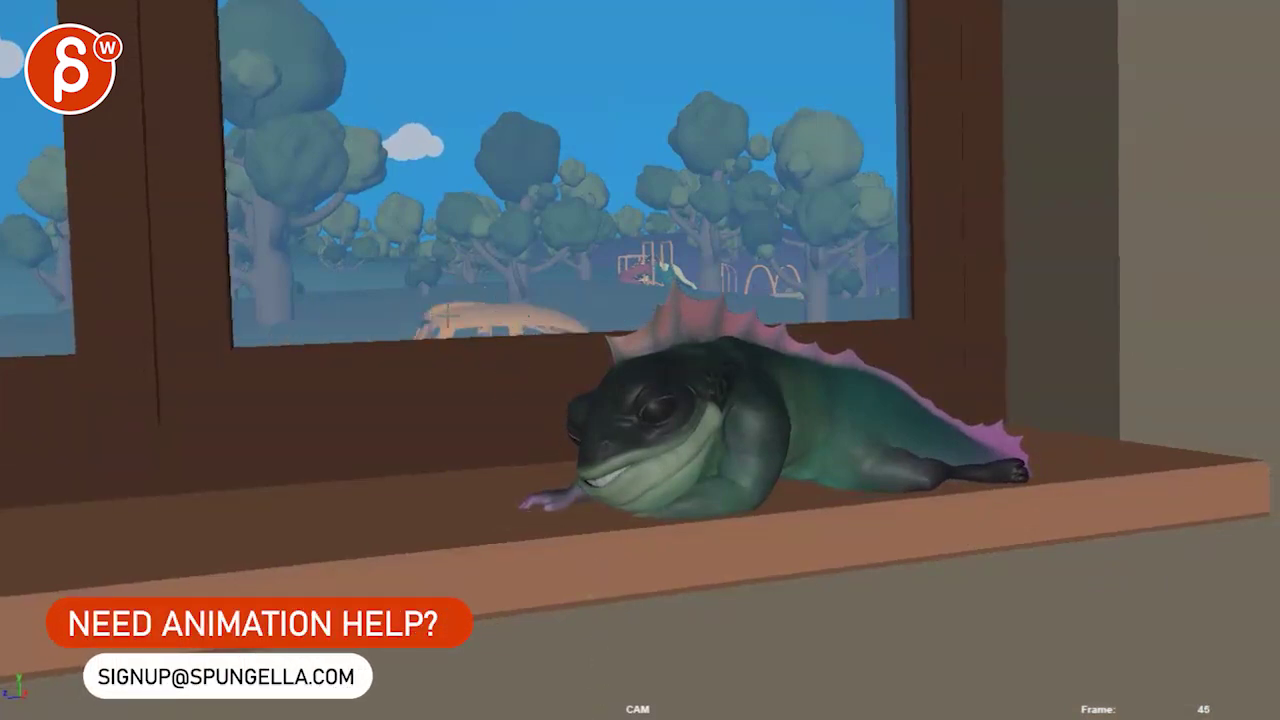
pyautogui.moveTo(348, 335)
pyautogui.mouseDown()
pyautogui.moveTo(350, 285)
pyautogui.moveTo(470, 295)
pyautogui.moveTo(500, 330)
pyautogui.mouseUp()
pyautogui.moveTo(350, 270)
pyautogui.mouseDown()
pyautogui.moveTo(562, 296)
pyautogui.moveTo(474, 261)
pyautogui.moveTo(333, 287)
pyautogui.moveTo(361, 261)
pyautogui.moveTo(400, 262)
pyautogui.mouseUp()
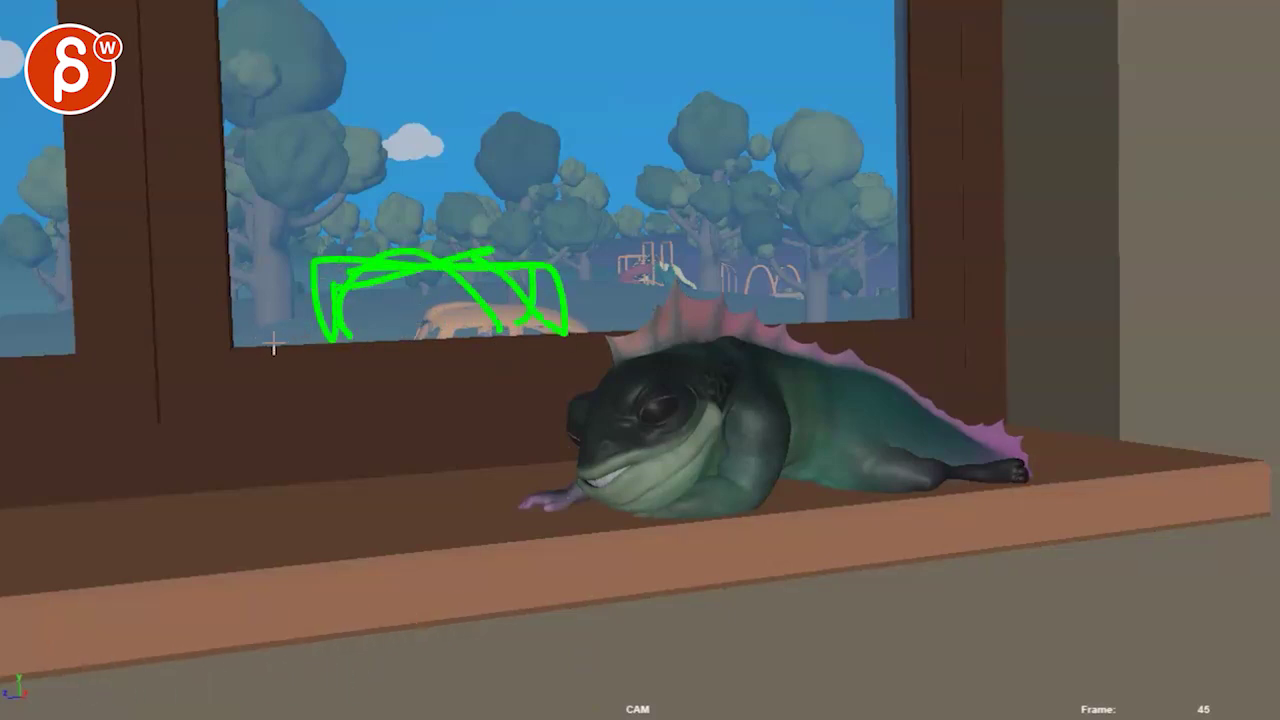
pyautogui.press('Escape')
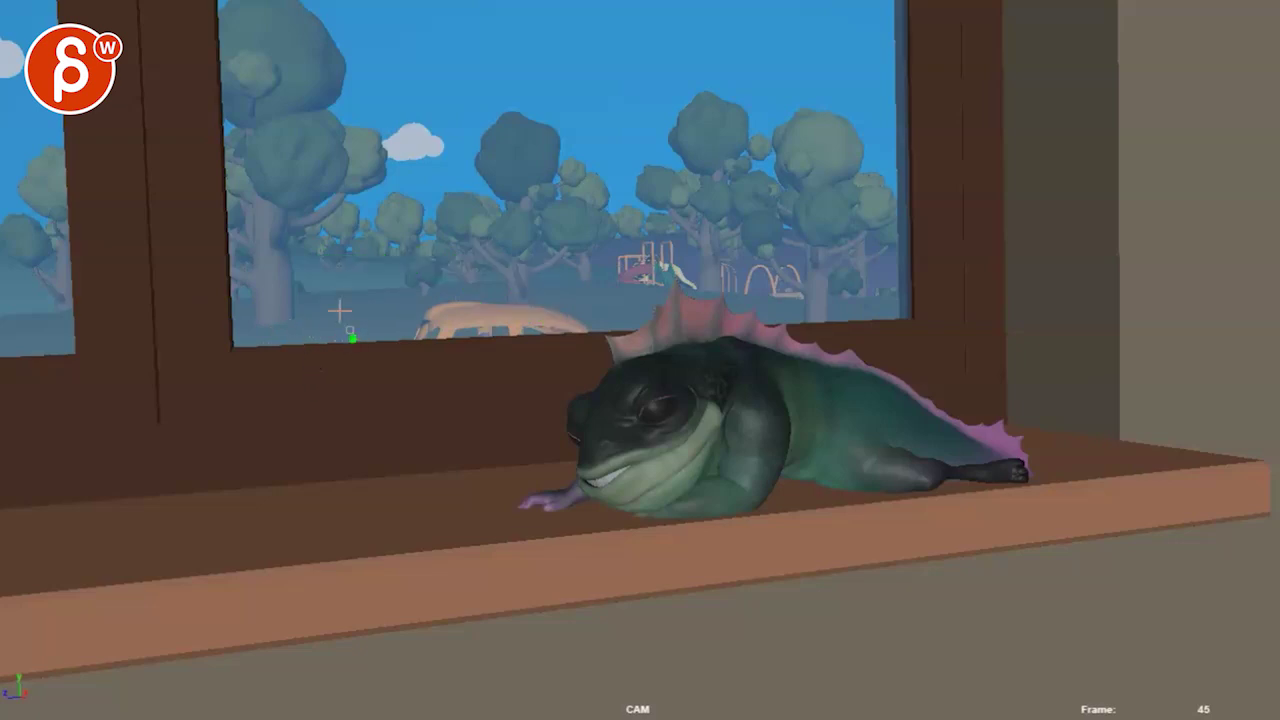
# - Draw overlapping boxes around the car on frame 45 with curved spacing marks beside it, and clear the drawing
pyautogui.moveTo(350, 336)
pyautogui.mouseDown()
pyautogui.moveTo(494, 270)
pyautogui.moveTo(540, 318)
pyautogui.moveTo(537, 255)
pyautogui.moveTo(356, 253)
pyautogui.moveTo(350, 318)
pyautogui.moveTo(486, 342)
pyautogui.moveTo(375, 340)
pyautogui.mouseUp()
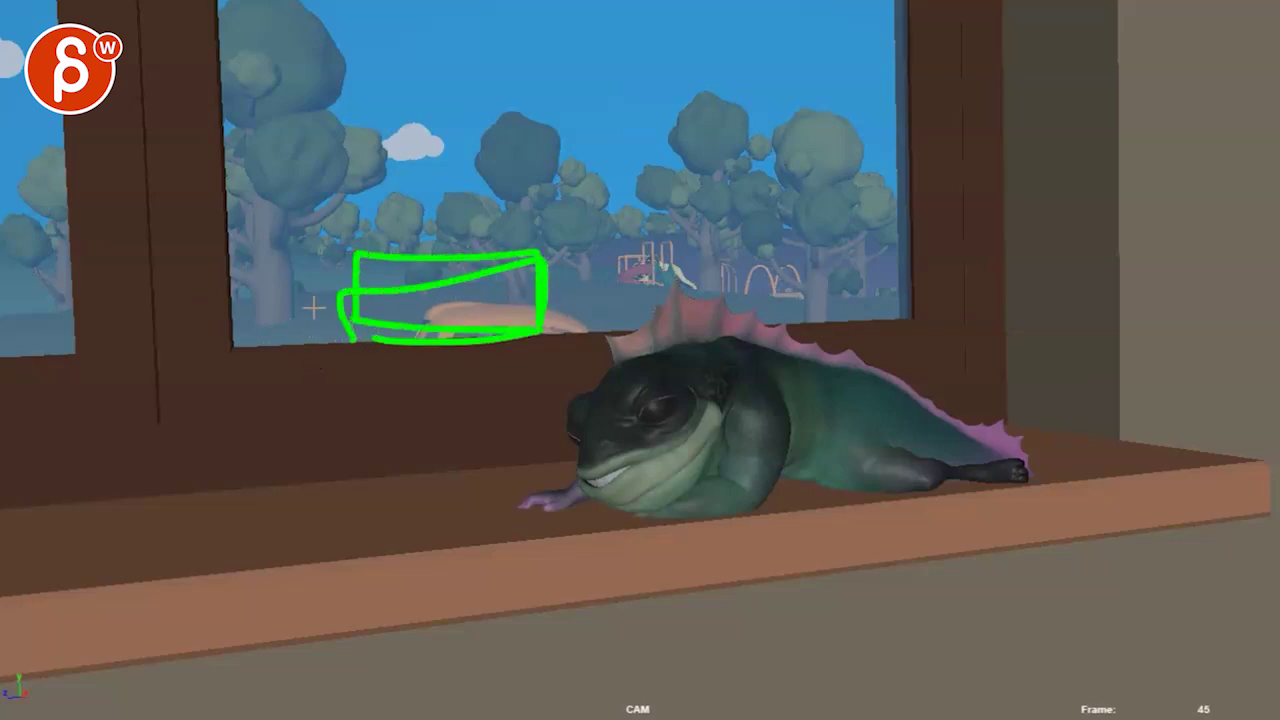
pyautogui.moveTo(289, 298); pyautogui.dragTo(320, 338)
pyautogui.moveTo(290, 262); pyautogui.dragTo(293, 241)
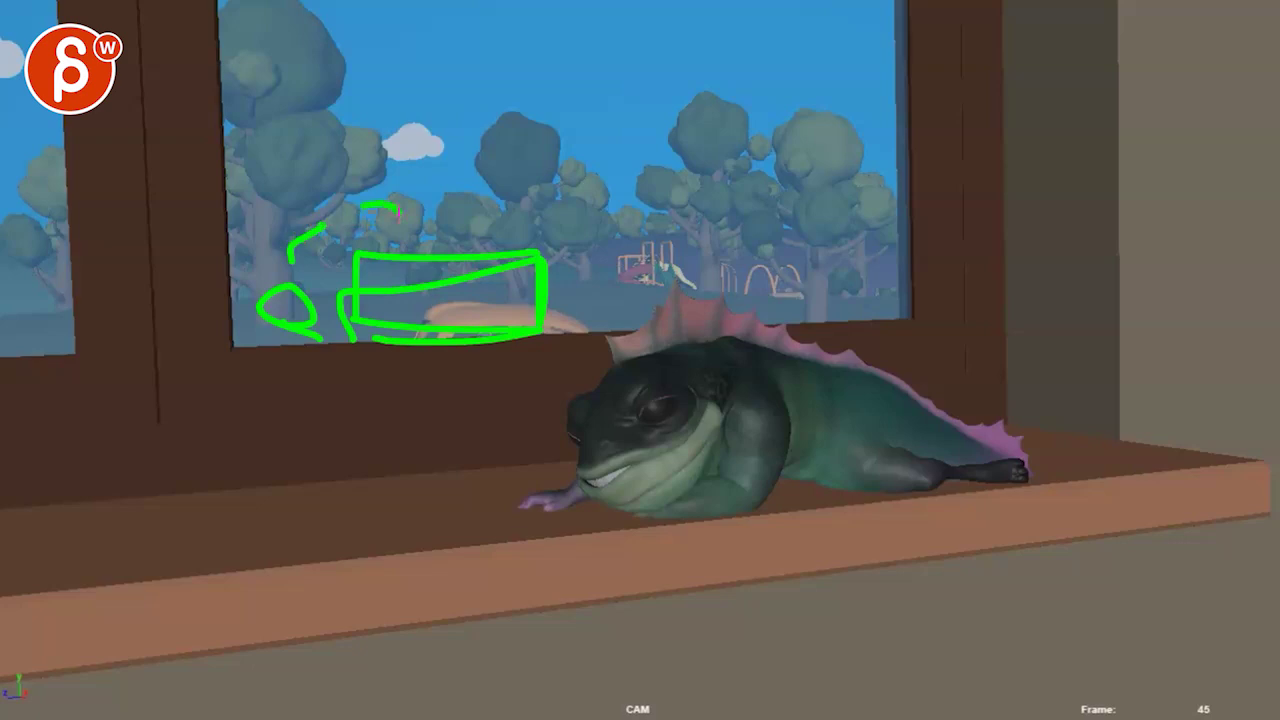
pyautogui.press('Escape')
pyautogui.moveTo(551, 307)
pyautogui.mouseDown()
pyautogui.moveTo(320, 306)
pyautogui.moveTo(318, 322)
pyautogui.moveTo(375, 260)
pyautogui.moveTo(380, 358)
pyautogui.mouseUp()
pyautogui.press('Escape')
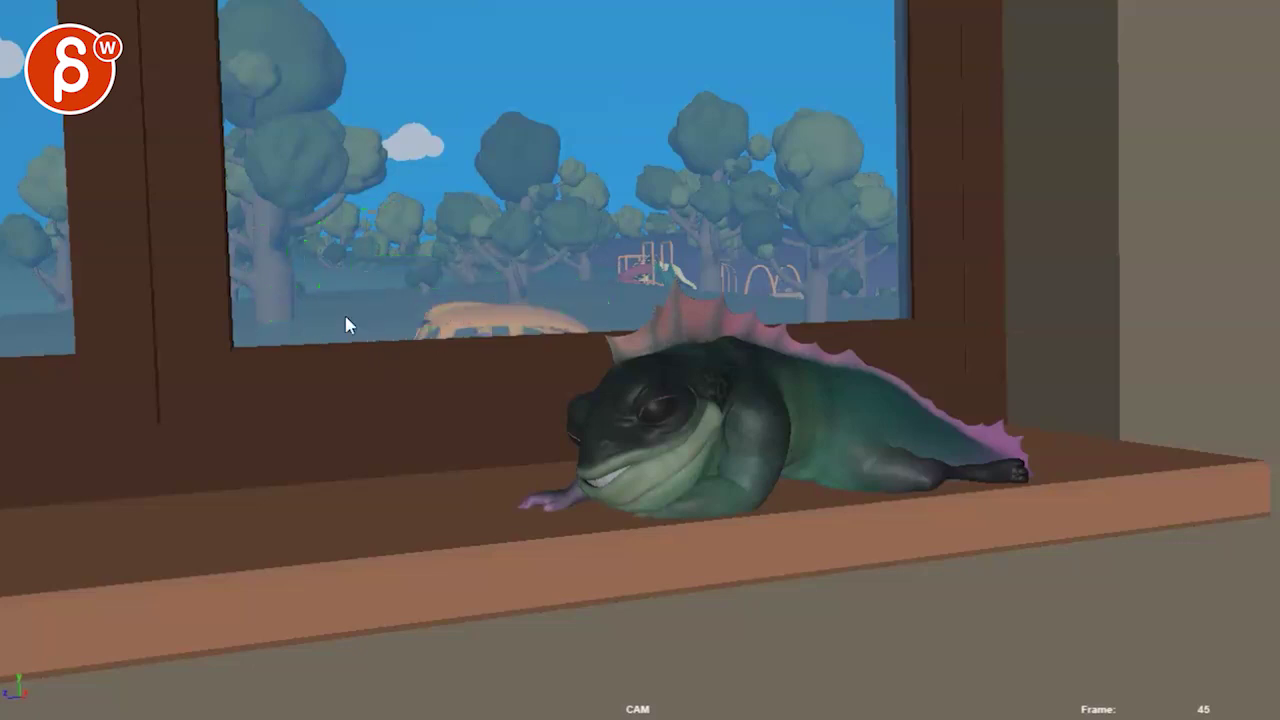
# - On frame 48, sketch arcs from the car across the window divider into the main pane and clear them
pyautogui.hotkey('alt', '.')
pyautogui.hotkey('alt', '.')
pyautogui.hotkey('alt', '.')
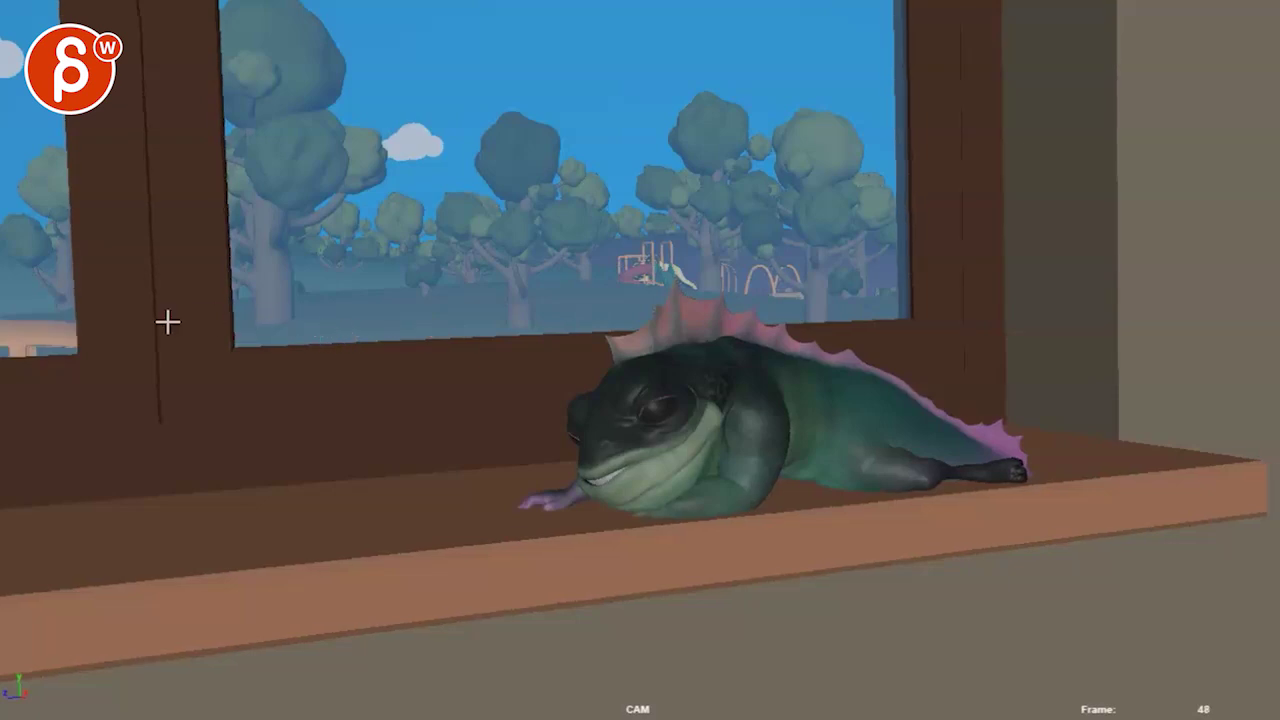
pyautogui.moveTo(25, 322); pyautogui.dragTo(138, 224)
pyautogui.moveTo(226, 202)
pyautogui.mouseDown()
pyautogui.moveTo(226, 178)
pyautogui.moveTo(340, 188)
pyautogui.mouseUp()
pyautogui.moveTo(275, 295); pyautogui.dragTo(410, 300)
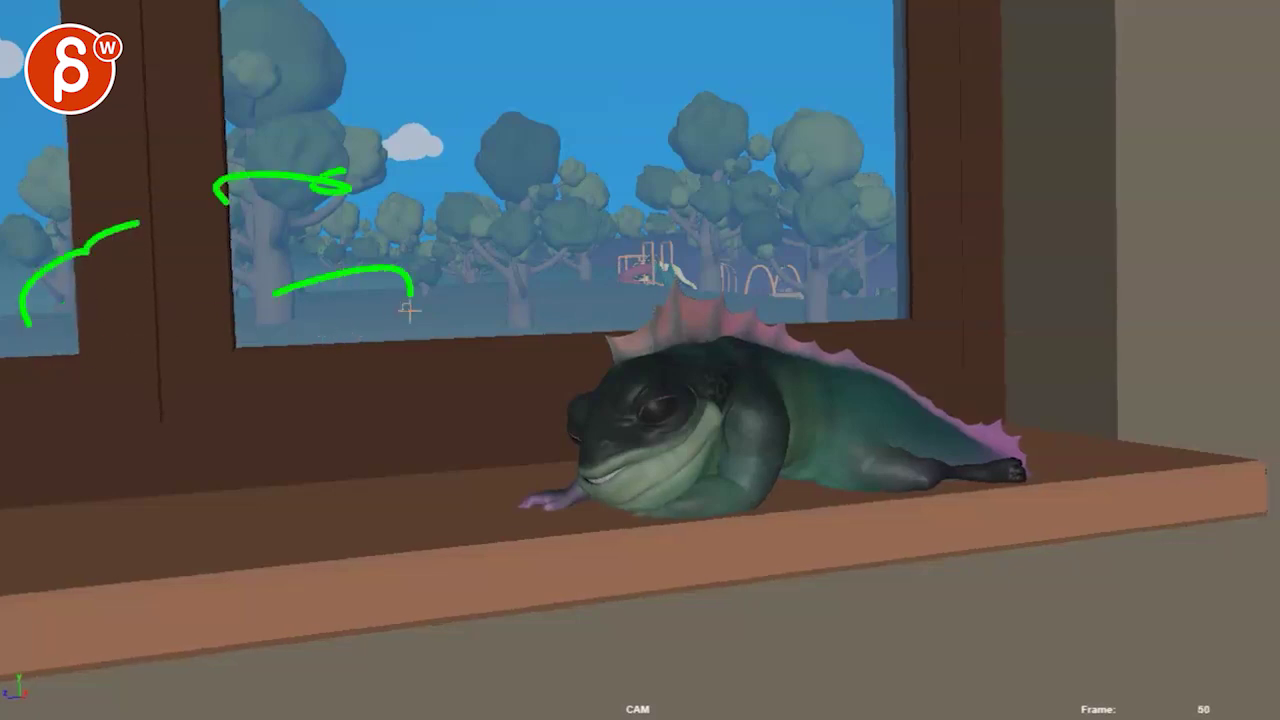
pyautogui.press('Escape')
# - Step back and forth through the frames up to 53 to examine the creature's change from lying to standing
pyautogui.hotkey('alt', '.')
pyautogui.hotkey('alt', '.')
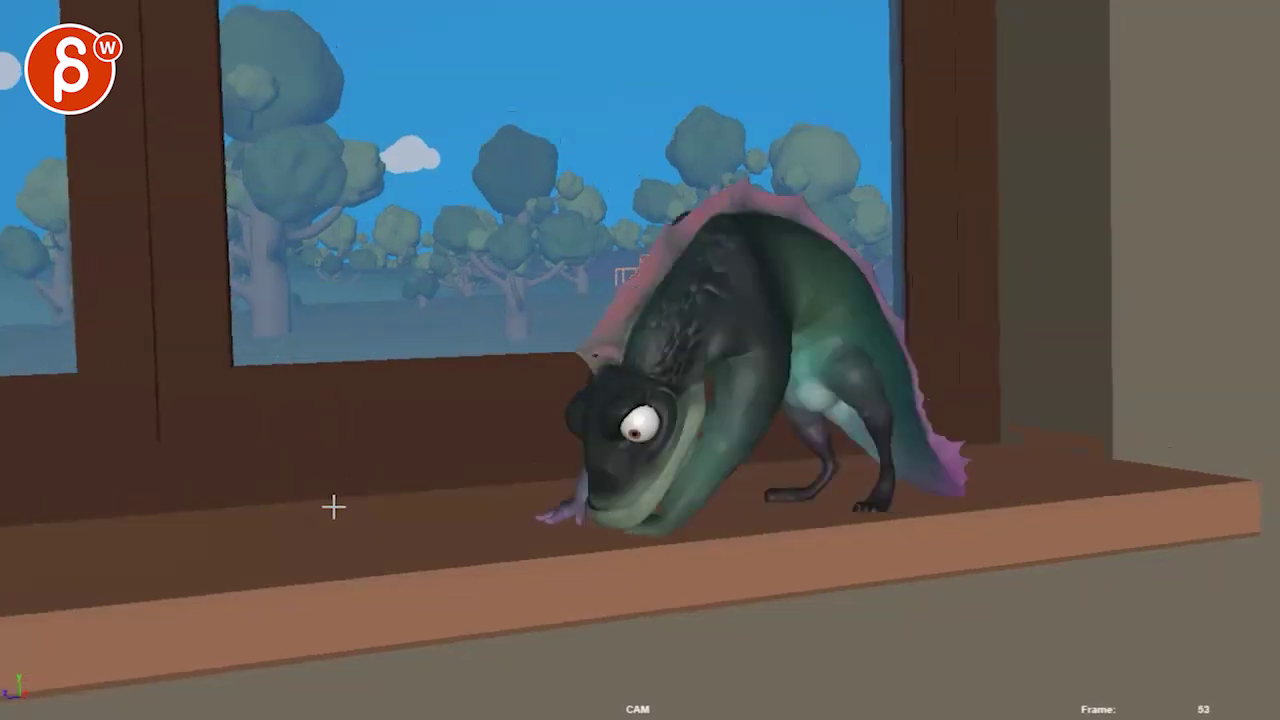
pyautogui.hotkey('alt', ',')
pyautogui.hotkey('alt', ',')
pyautogui.hotkey('alt', ',')
pyautogui.hotkey('alt', '.')
pyautogui.hotkey('alt', '.')
pyautogui.hotkey('alt', '.')
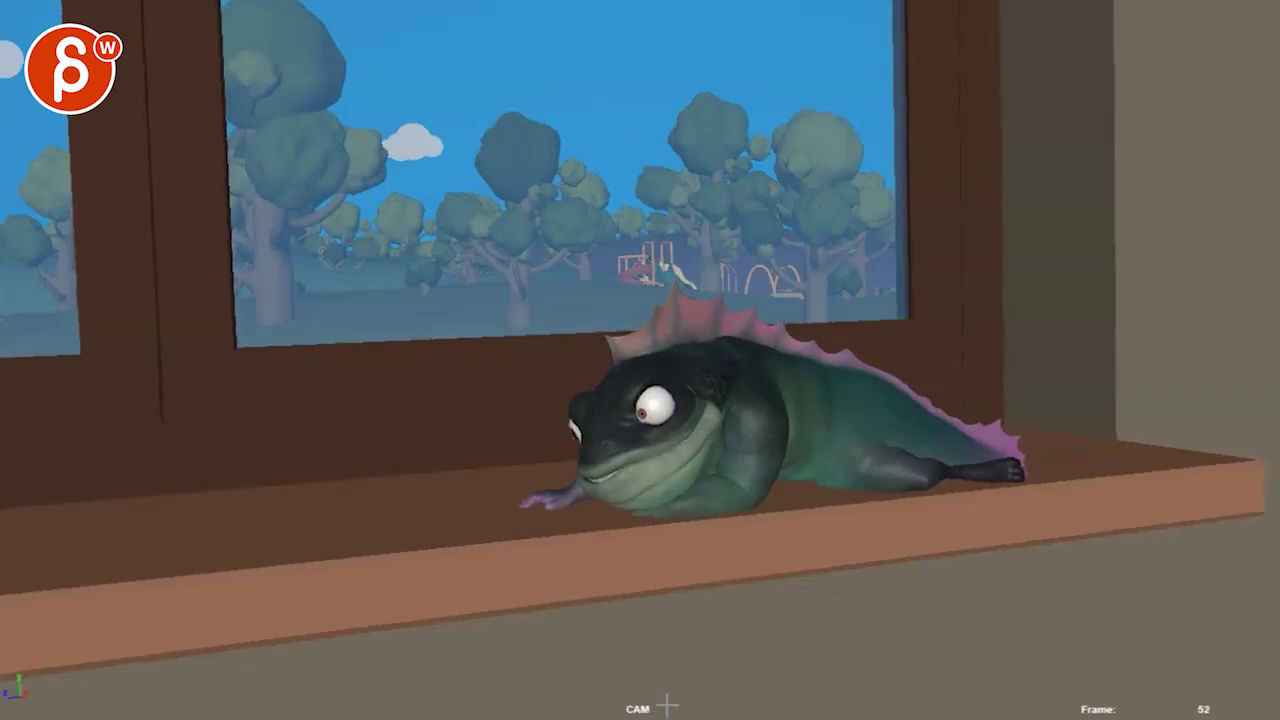
pyautogui.hotkey('alt', ',')
pyautogui.hotkey('alt', ',')
pyautogui.hotkey('alt', 'v')
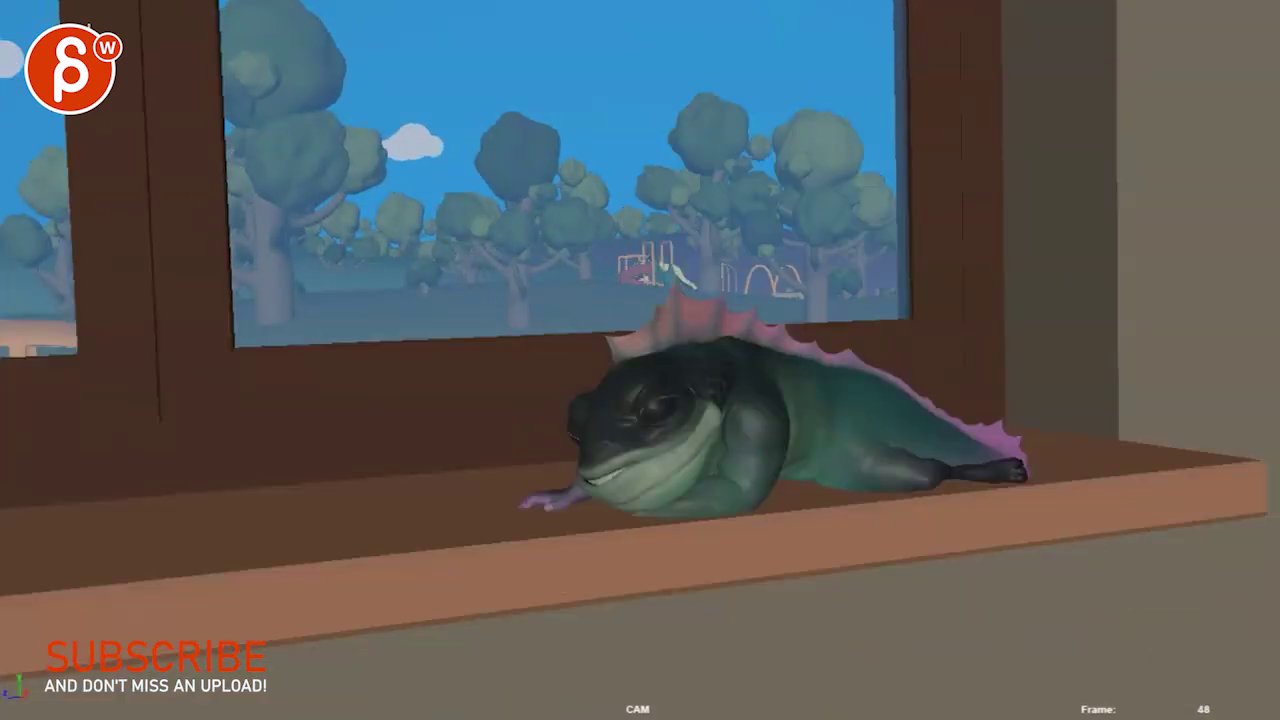
# - On frame 48, trace the window divider and lower frame edges, mark the main pane's corner, and clear the marks
pyautogui.moveTo(112, 12)
pyautogui.mouseDown()
pyautogui.moveTo(131, 409)
pyautogui.moveTo(150, 440)
pyautogui.moveTo(144, 426)
pyautogui.moveTo(12, 428)
pyautogui.mouseUp()
pyautogui.moveTo(135, 415); pyautogui.dragTo(149, 423)
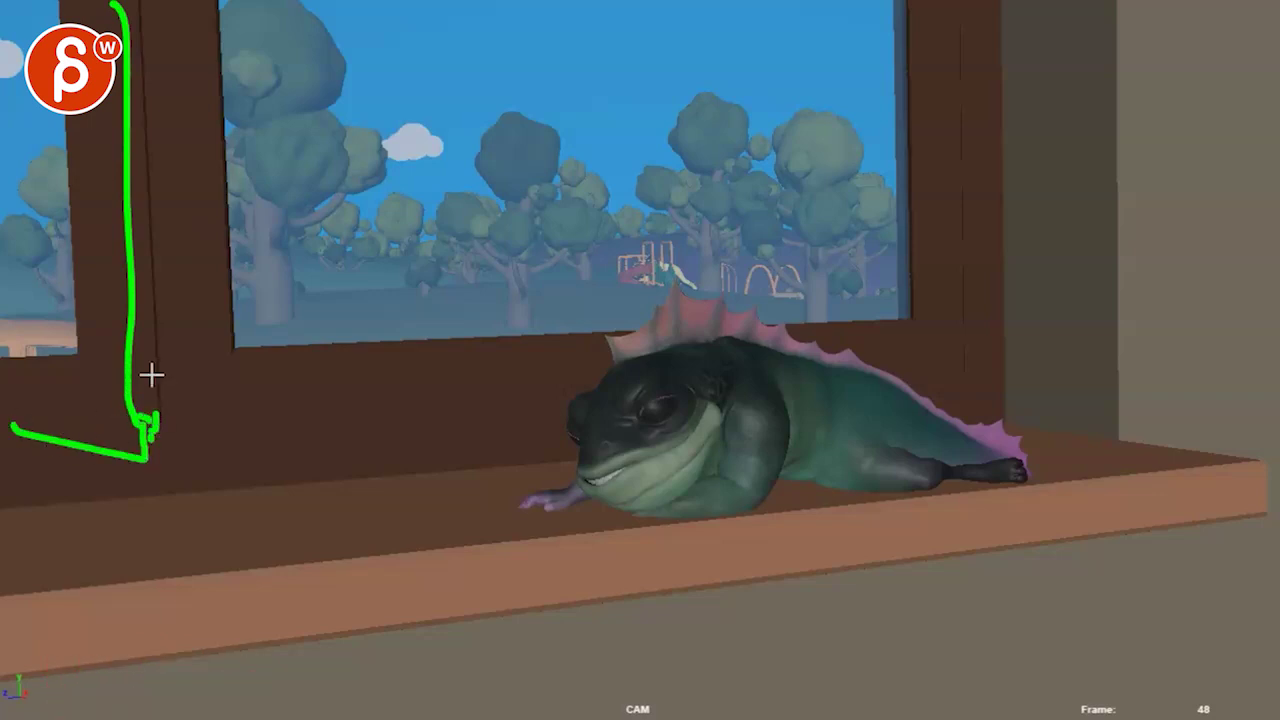
pyautogui.moveTo(150, 315)
pyautogui.mouseDown()
pyautogui.moveTo(151, 409)
pyautogui.moveTo(320, 410)
pyautogui.mouseUp()
pyautogui.moveTo(148, 272); pyautogui.dragTo(158, 305)
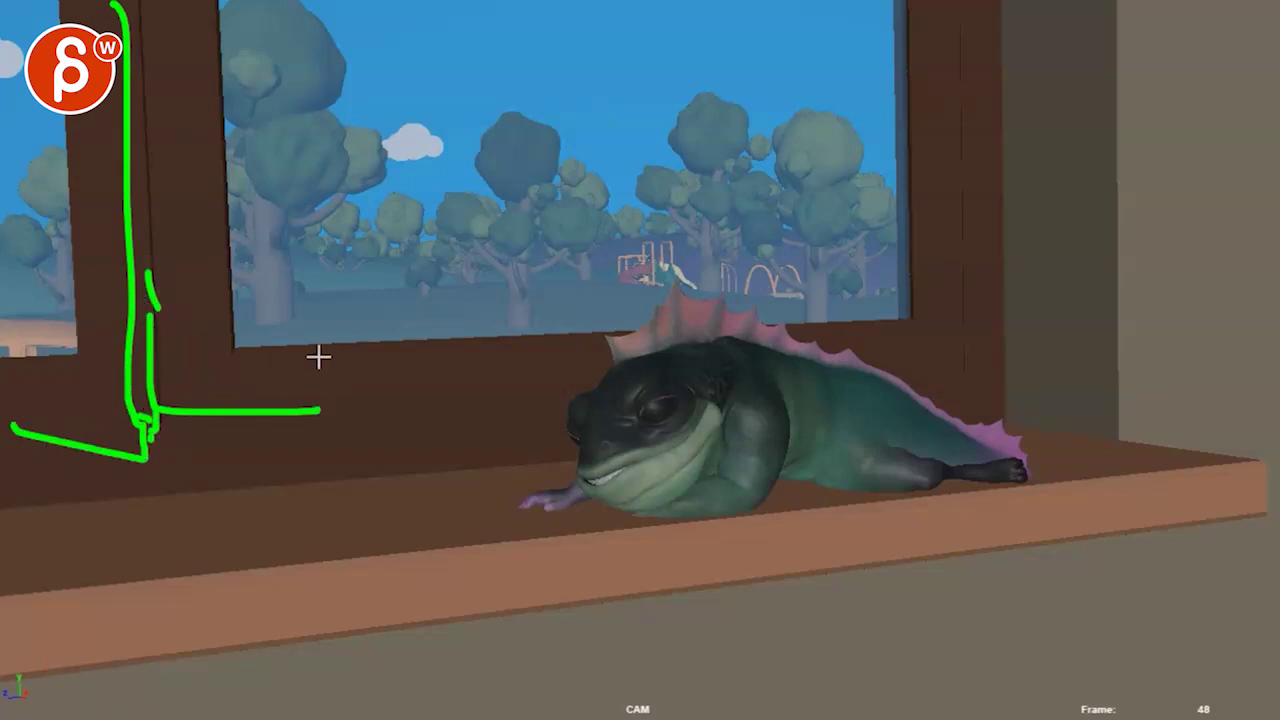
pyautogui.press('Escape')
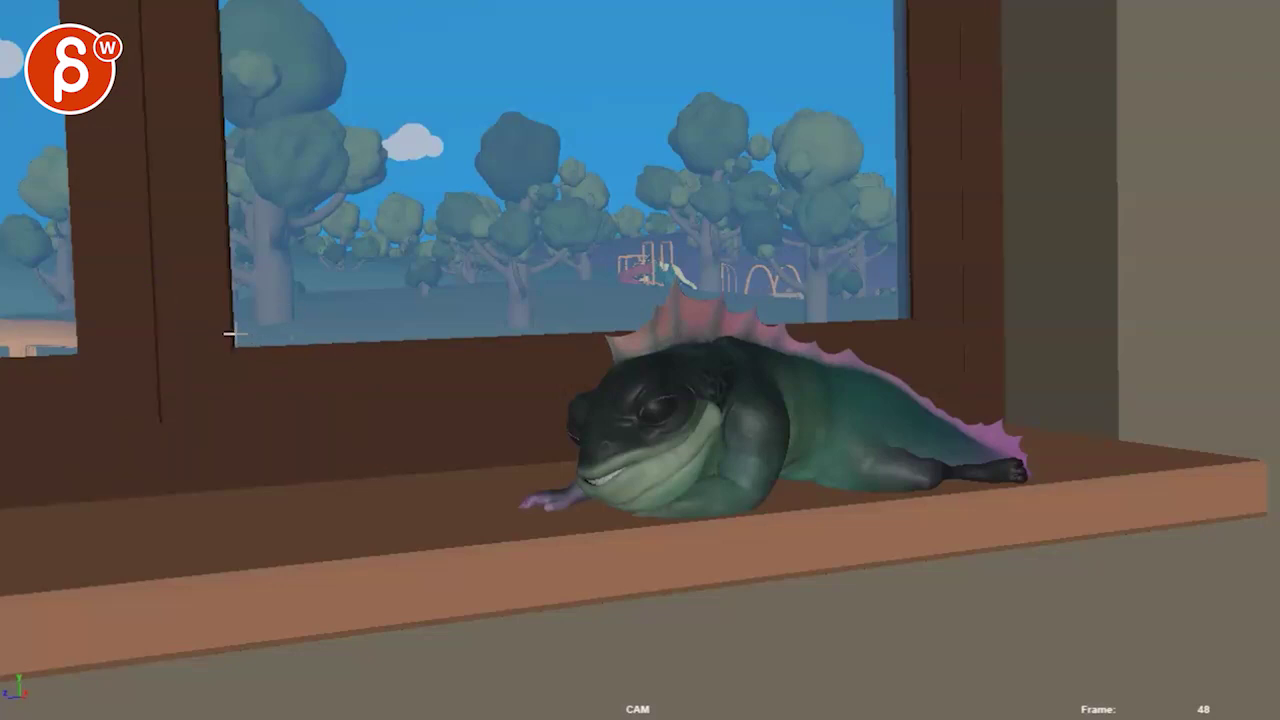
pyautogui.moveTo(231, 336)
pyautogui.mouseDown()
pyautogui.moveTo(450, 225)
pyautogui.moveTo(330, 252)
pyautogui.mouseUp()
pyautogui.press('Escape')
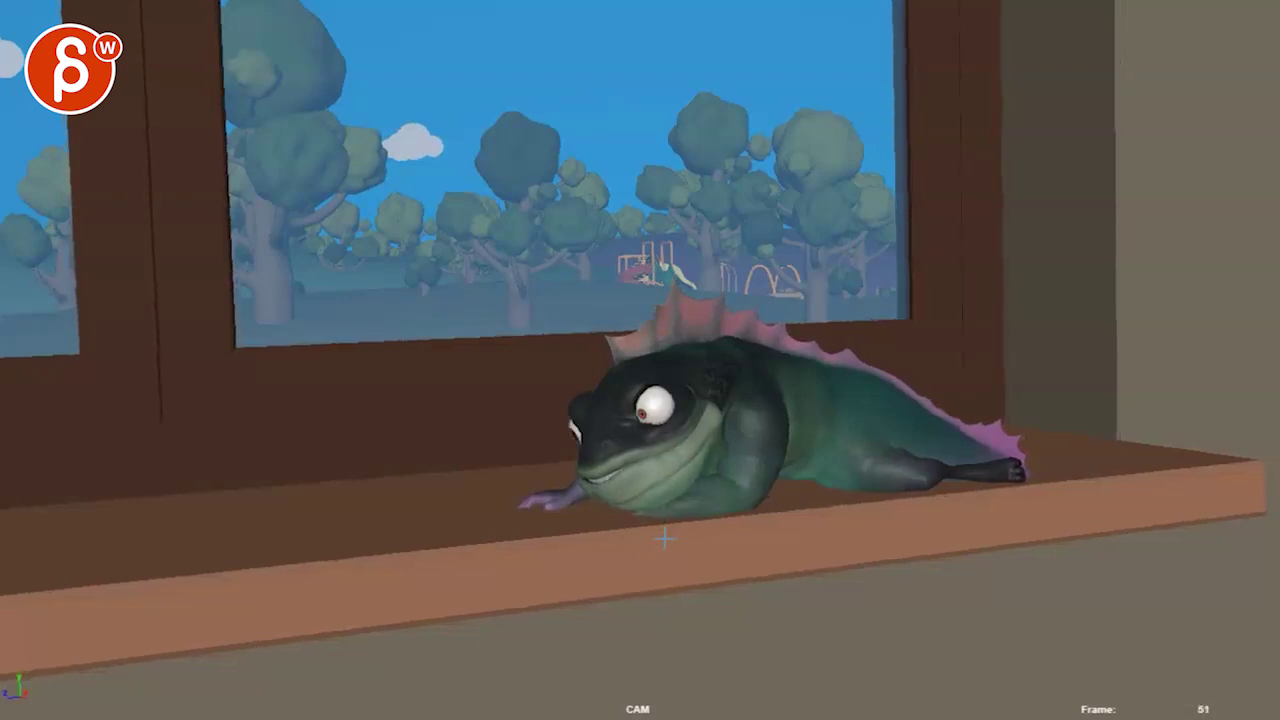
# - Compare the creature's face and eyes between frames 50 and 52
pyautogui.hotkey('alt', ',')
pyautogui.hotkey('alt', '.')
pyautogui.hotkey('alt', ',')
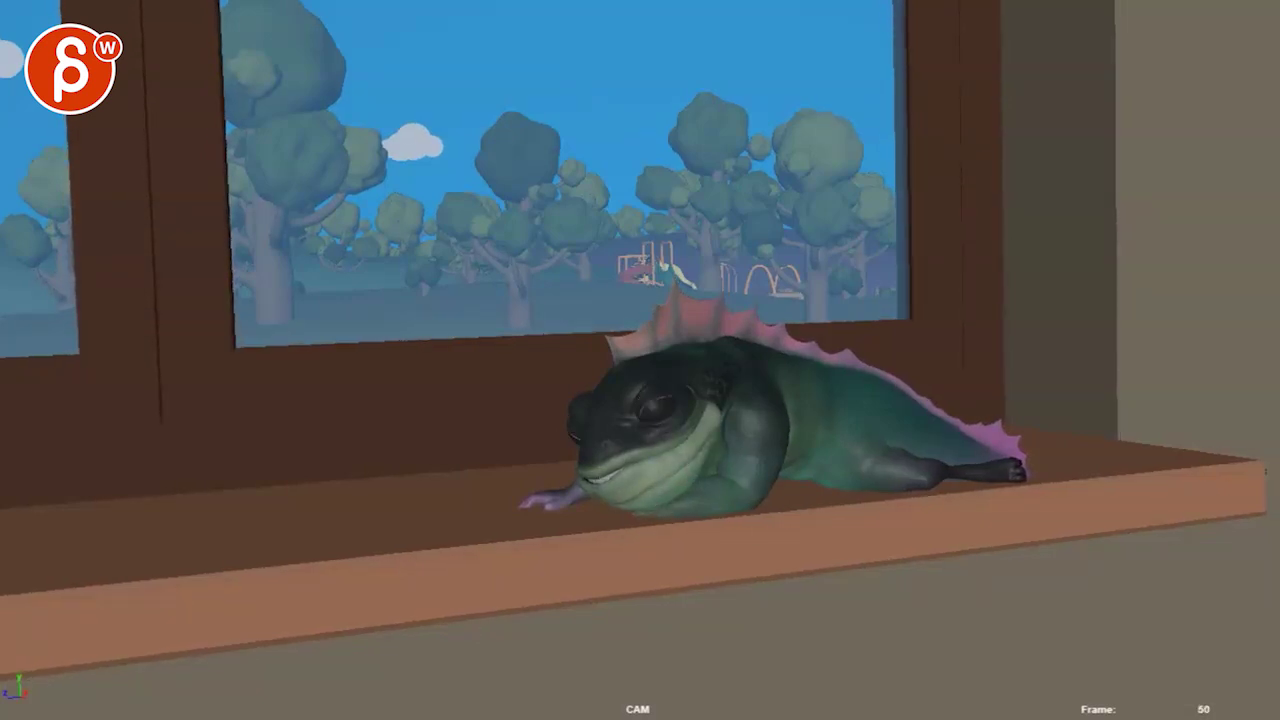
pyautogui.hotkey('alt', '.')
pyautogui.hotkey('alt', '.')
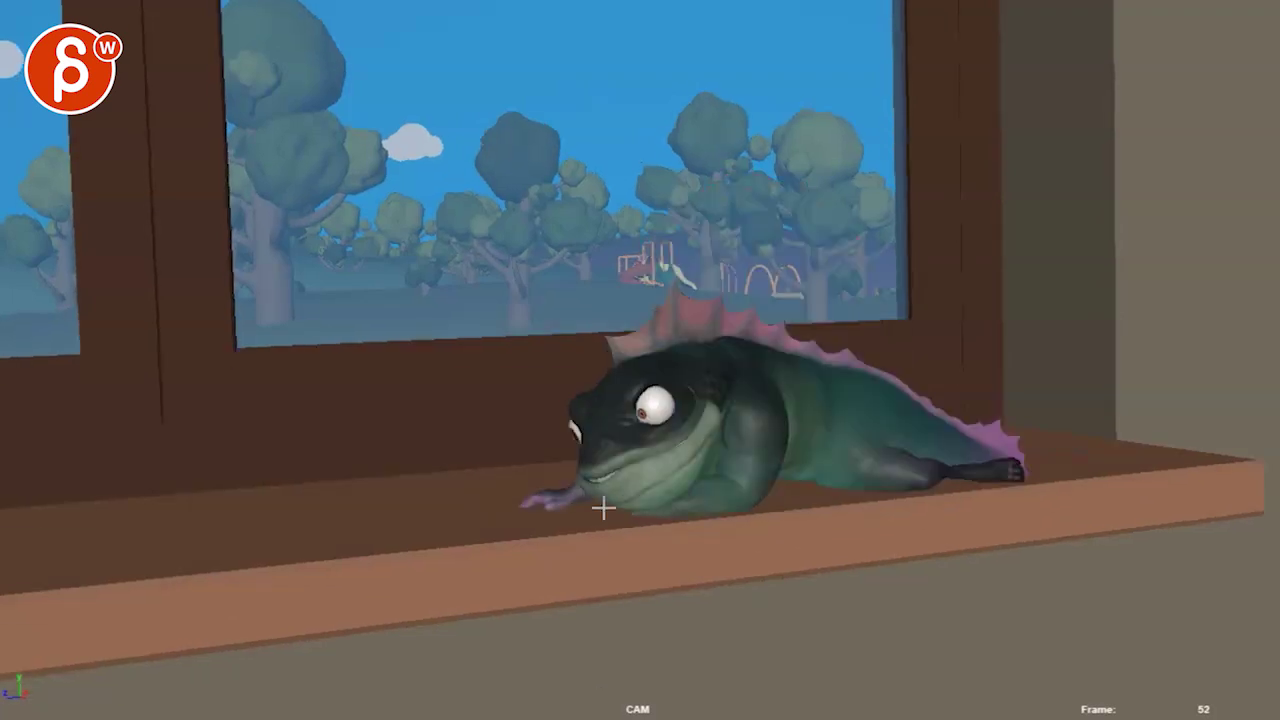
pyautogui.hotkey('alt', ',')
pyautogui.hotkey('alt', ',')
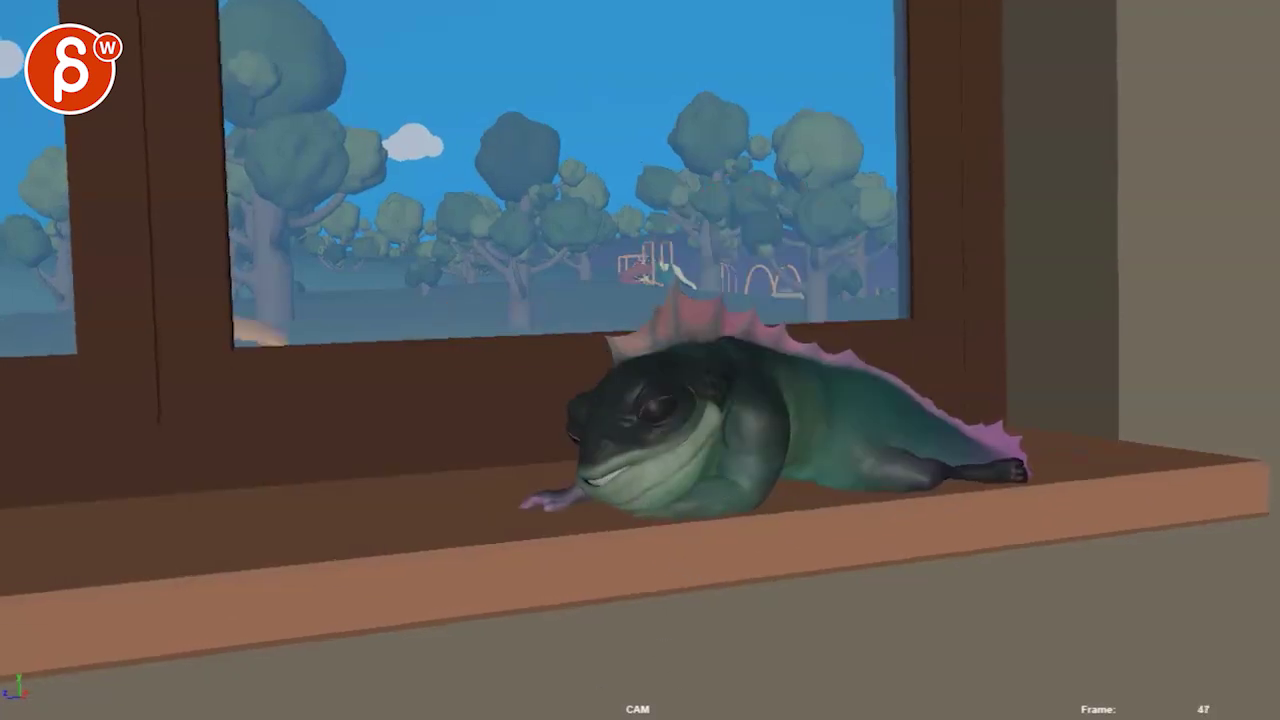
# - Step forward from frame 47 to frame 53 to examine how the creature rises from its lying pose
pyautogui.hotkey('alt', '.')
pyautogui.hotkey('alt', '.')
pyautogui.hotkey('alt', '.')
pyautogui.hotkey('alt', '.')
pyautogui.hotkey('alt', '.')
pyautogui.hotkey('alt', '.')
pyautogui.hotkey('alt', '.')
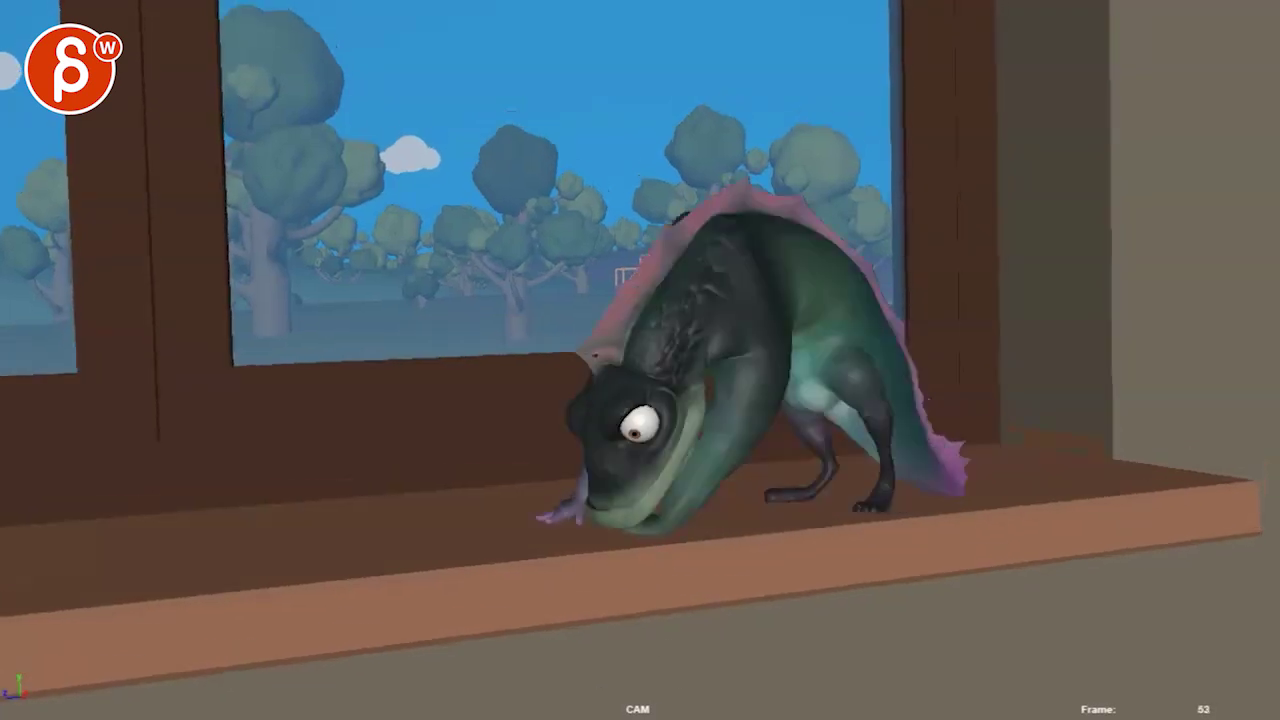
pyautogui.press(',')
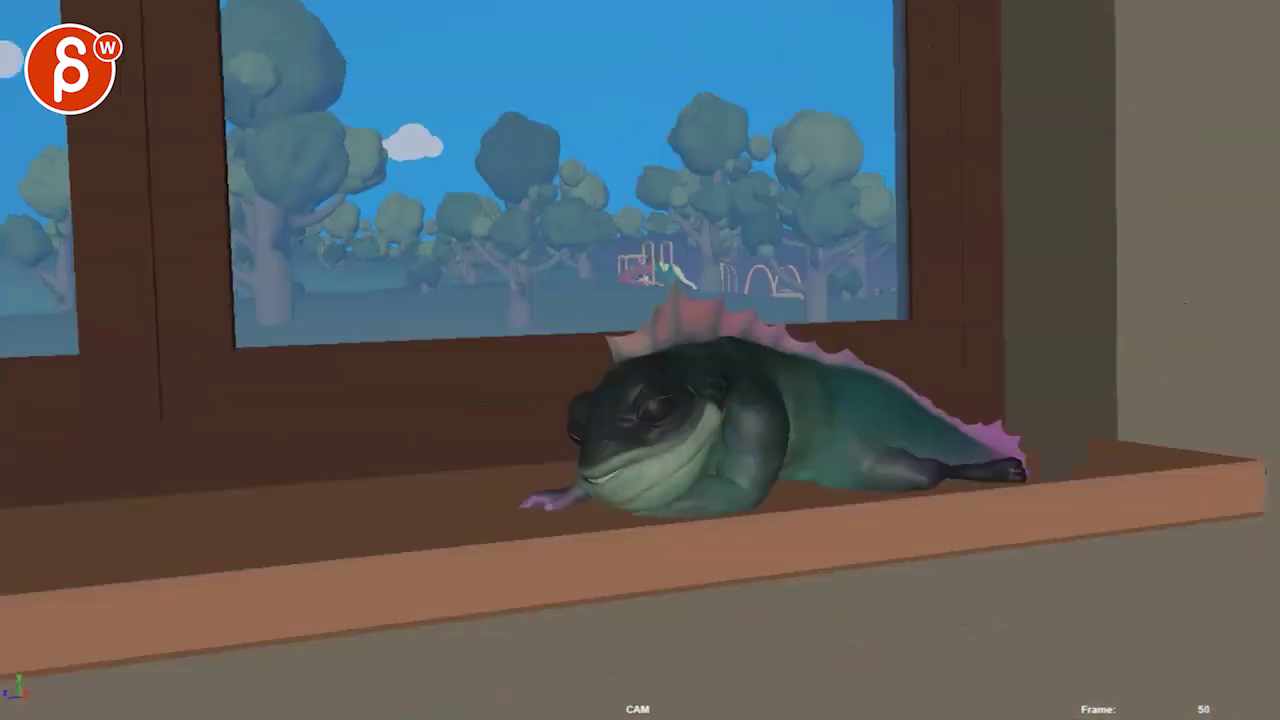
# - Flip between frames 50 and 51 to examine the creature's eye opening
pyautogui.hotkey('alt', '.')
pyautogui.hotkey('alt', ',')
pyautogui.hotkey('alt', '.')
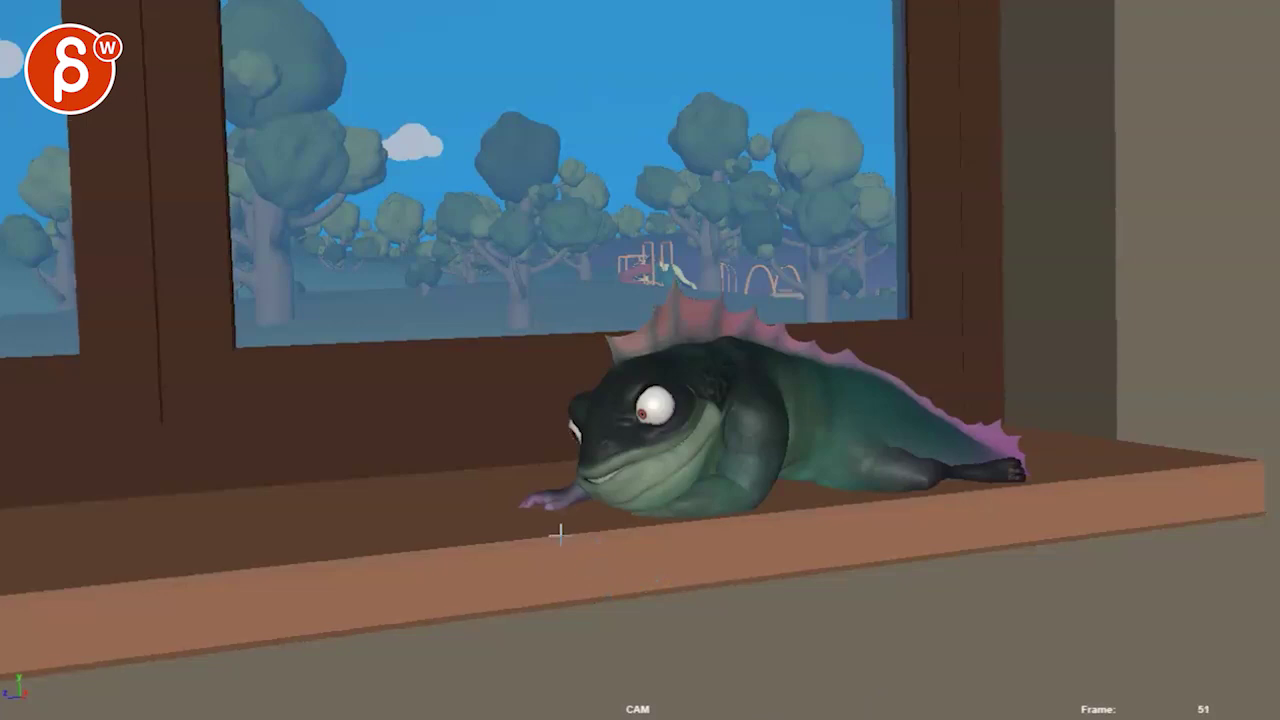
pyautogui.hotkey('alt', ',')
pyautogui.hotkey('alt', '.')
pyautogui.hotkey('alt', ',')
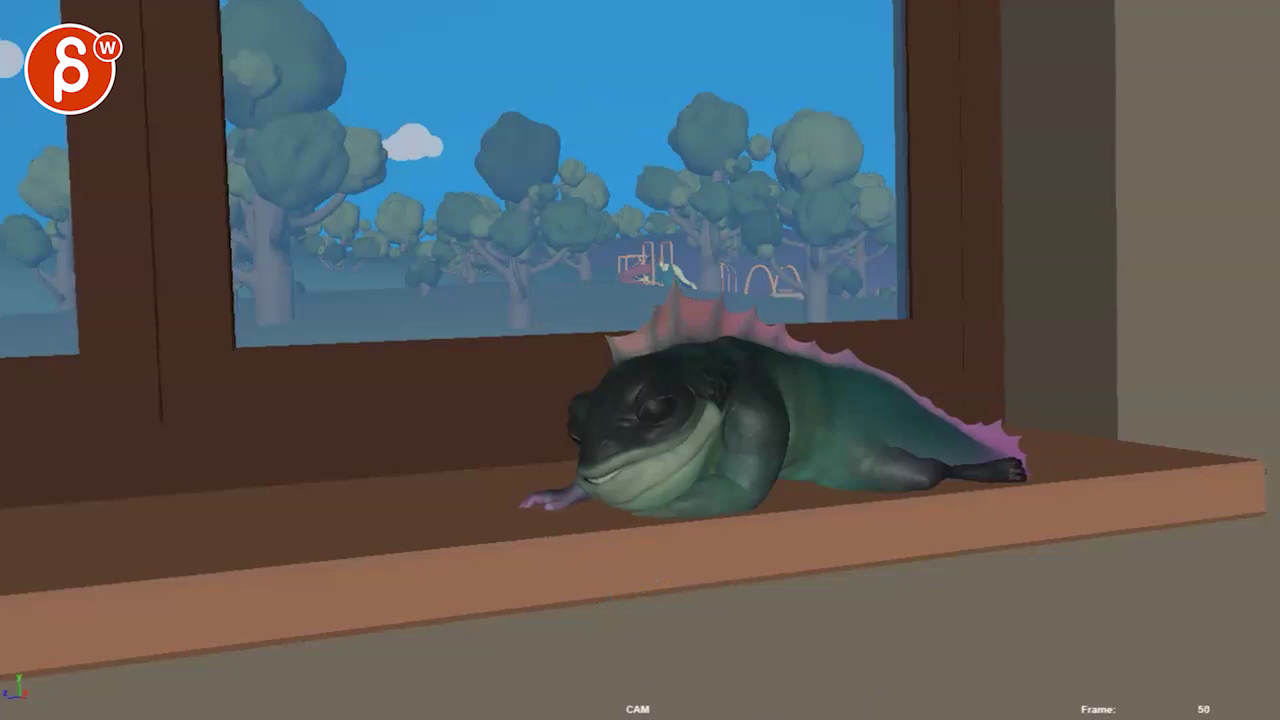
# - Go back through the car's pass behind the window and forward to the creature's leap at frame 56
pyautogui.hotkey('alt', ',')
pyautogui.hotkey('alt', ',')
pyautogui.hotkey('alt', ',')
pyautogui.hotkey('alt', ',')
pyautogui.hotkey('alt', ',')
pyautogui.hotkey('alt', ',')
pyautogui.hotkey('alt', ',')
pyautogui.hotkey('alt', ',')
pyautogui.hotkey('alt', ',')
pyautogui.hotkey('alt', ',')
pyautogui.hotkey('alt', ',')
pyautogui.hotkey('alt', '.')
pyautogui.hotkey('alt', '.')
pyautogui.hotkey('alt', '.')
pyautogui.hotkey('alt', '.')
pyautogui.hotkey('alt', '.')
pyautogui.hotkey('alt', '.')
pyautogui.hotkey('alt', '.')
pyautogui.hotkey('alt', '.')
pyautogui.hotkey('alt', '.')
pyautogui.hotkey('alt', '.')
pyautogui.hotkey('alt', '.')
pyautogui.hotkey('alt', '.')
pyautogui.hotkey('alt', '.')
pyautogui.hotkey('alt', '.')
pyautogui.hotkey('alt', '.')
pyautogui.hotkey('alt', '.')
pyautogui.hotkey('alt', '.')
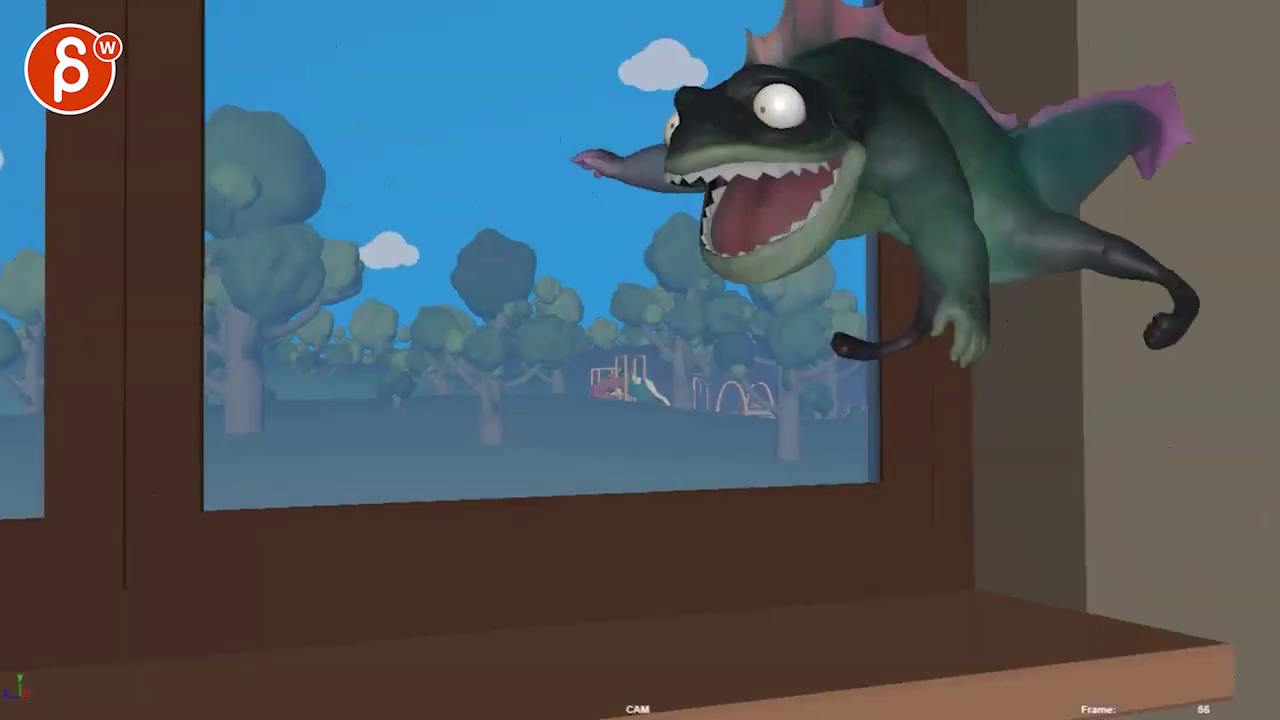
# - Scrub repeatedly between about frame 41 and frame 56 to examine the timing of the car pass and the leap
pyautogui.hotkey('alt', ',')
pyautogui.hotkey('alt', ',')
pyautogui.hotkey('alt', ',')
pyautogui.hotkey('alt', ',')
pyautogui.hotkey('alt', ',')
pyautogui.hotkey('alt', ',')
pyautogui.hotkey('alt', ',')
pyautogui.hotkey('alt', ',')
pyautogui.hotkey('alt', ',')
pyautogui.hotkey('alt', ',')
pyautogui.hotkey('alt', ',')
pyautogui.hotkey('alt', ',')
pyautogui.hotkey('alt', ',')
pyautogui.hotkey('alt', ',')
pyautogui.hotkey('alt', ',')
pyautogui.hotkey('alt', '.')
pyautogui.hotkey('alt', '.')
pyautogui.hotkey('alt', '.')
pyautogui.hotkey('alt', '.')
pyautogui.hotkey('alt', '.')
pyautogui.hotkey('alt', '.')
pyautogui.hotkey('alt', '.')
pyautogui.hotkey('alt', '.')
pyautogui.hotkey('alt', '.')
pyautogui.hotkey('alt', '.')
pyautogui.hotkey('alt', '.')
pyautogui.hotkey('alt', '.')
pyautogui.hotkey('alt', '.')
pyautogui.hotkey('alt', '.')
pyautogui.hotkey('alt', '.')
pyautogui.hotkey('alt', '.')
pyautogui.hotkey('alt', ',')
pyautogui.hotkey('alt', ',')
pyautogui.hotkey('alt', ',')
pyautogui.hotkey('alt', ',')
pyautogui.hotkey('alt', ',')
pyautogui.hotkey('alt', ',')
pyautogui.hotkey('alt', ',')
pyautogui.hotkey('alt', ',')
pyautogui.hotkey('alt', ',')
pyautogui.hotkey('alt', ',')
pyautogui.hotkey('alt', ',')
pyautogui.hotkey('alt', ',')
pyautogui.hotkey('alt', ',')
pyautogui.hotkey('alt', ',')
pyautogui.hotkey('alt', ',')
pyautogui.hotkey('alt', ',')
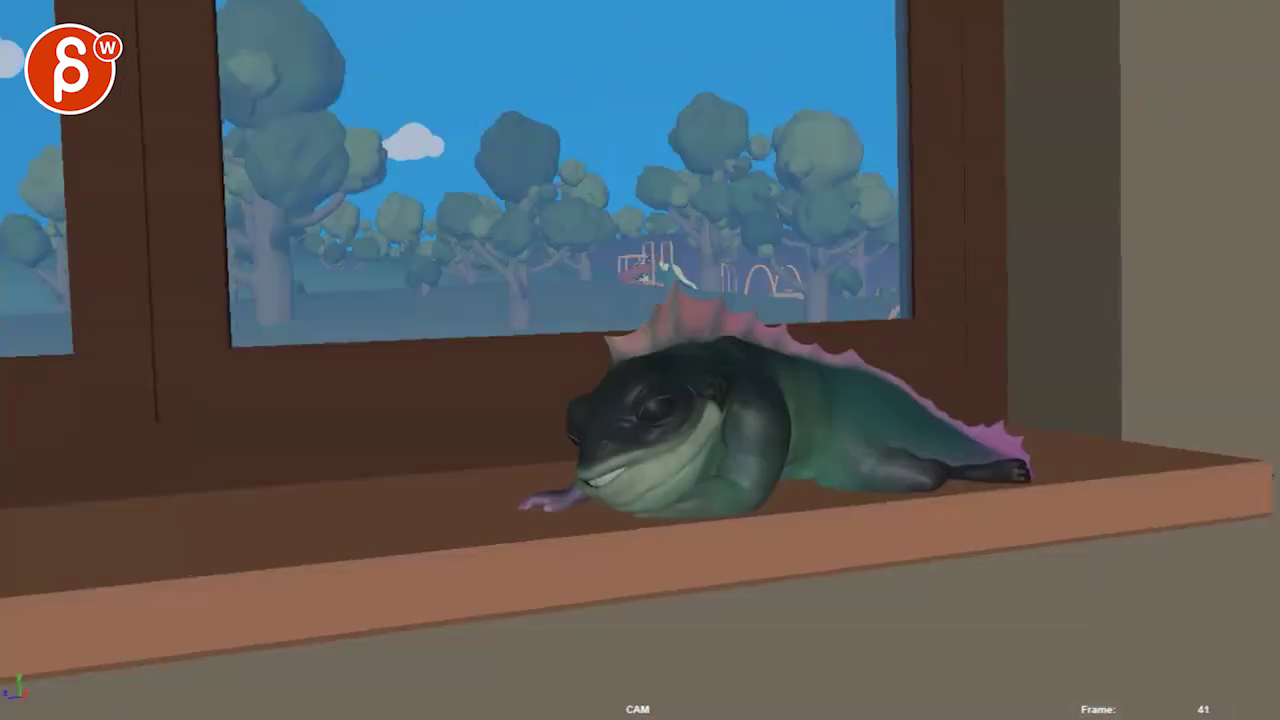
# - Step forward from frame 41 to frame 52 to review the creature's resting pose before the leap
pyautogui.hotkey('alt', '.')
pyautogui.hotkey('alt', '.')
pyautogui.hotkey('alt', '.')
pyautogui.hotkey('alt', '.')
pyautogui.hotkey('alt', '.')
pyautogui.hotkey('alt', '.')
pyautogui.hotkey('alt', '.')
pyautogui.hotkey('alt', '.')
pyautogui.hotkey('alt', '.')
pyautogui.hotkey('alt', '.')
pyautogui.hotkey('alt', '.')
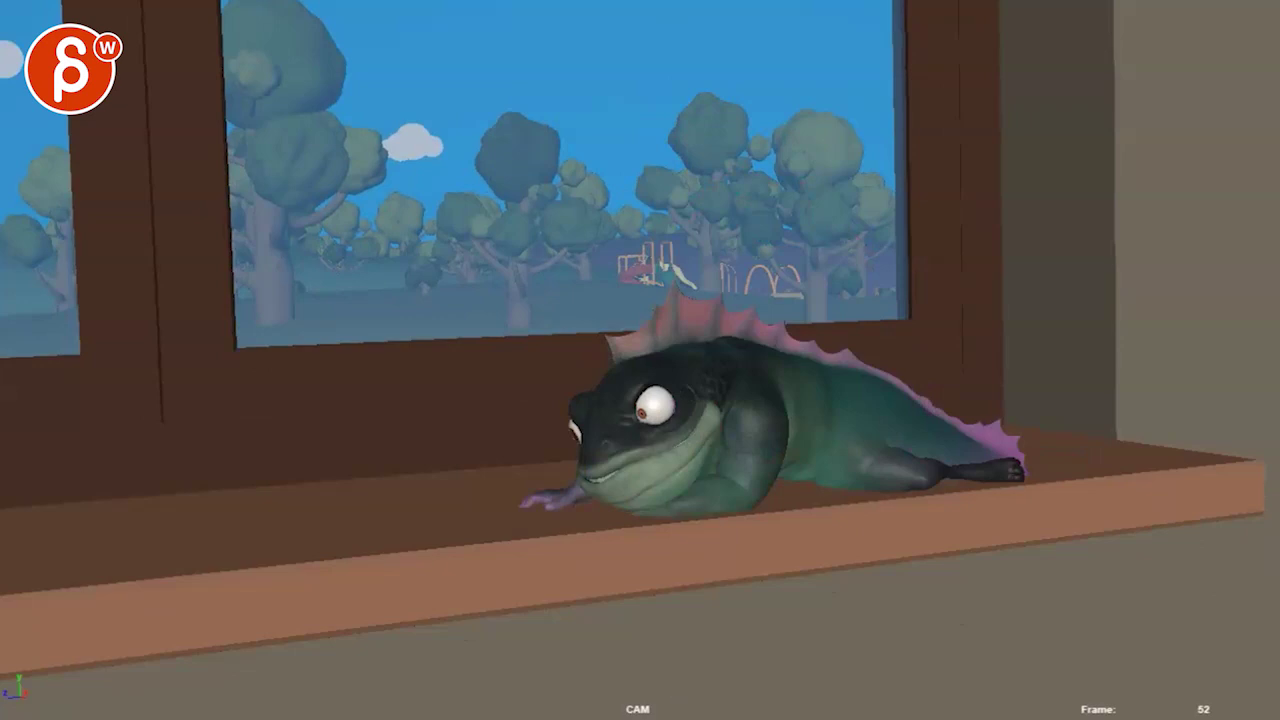
# - On frame 48, sketch a line along the creature's back from head to tail and clear it
pyautogui.press(',')
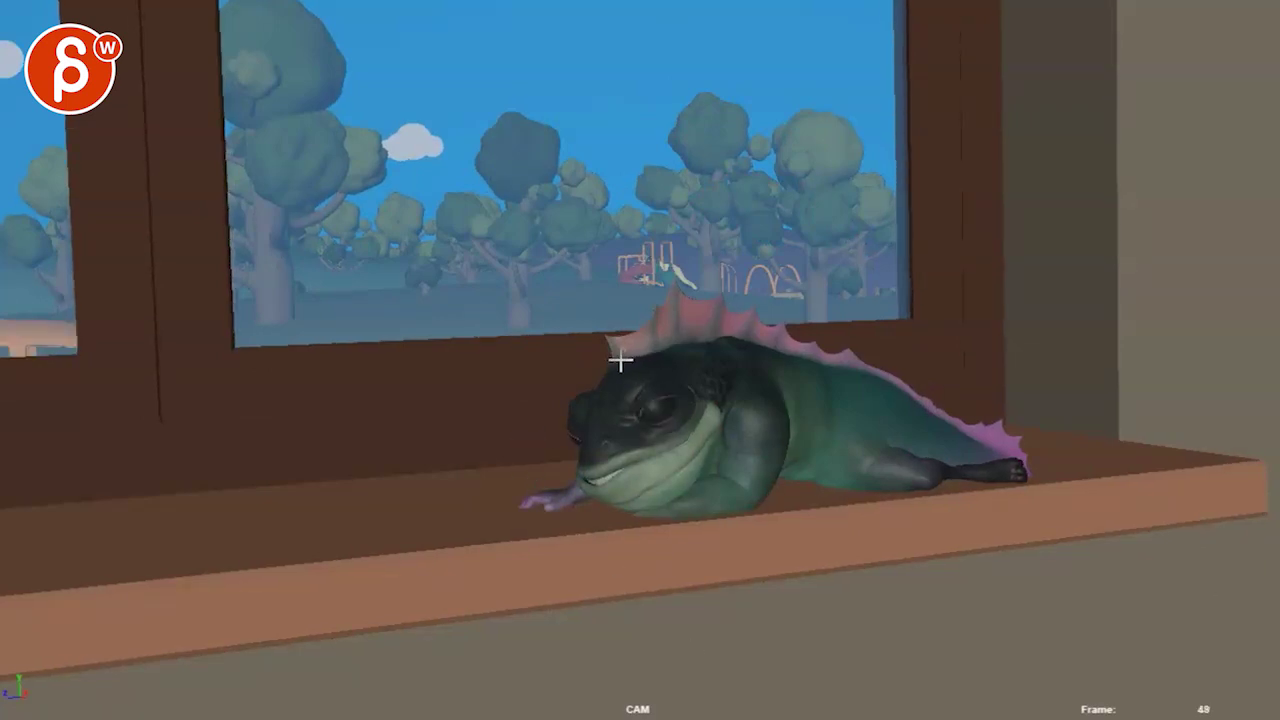
pyautogui.moveTo(645, 348)
pyautogui.mouseDown()
pyautogui.moveTo(728, 321)
pyautogui.moveTo(769, 340)
pyautogui.moveTo(861, 344)
pyautogui.moveTo(886, 380)
pyautogui.moveTo(950, 404)
pyautogui.moveTo(1040, 467)
pyautogui.mouseUp()
pyautogui.press('Escape')
# - On frame 49, mark the spines of the creature's dorsal fin with short strokes from head to tail
pyautogui.hotkey('alt', '.')
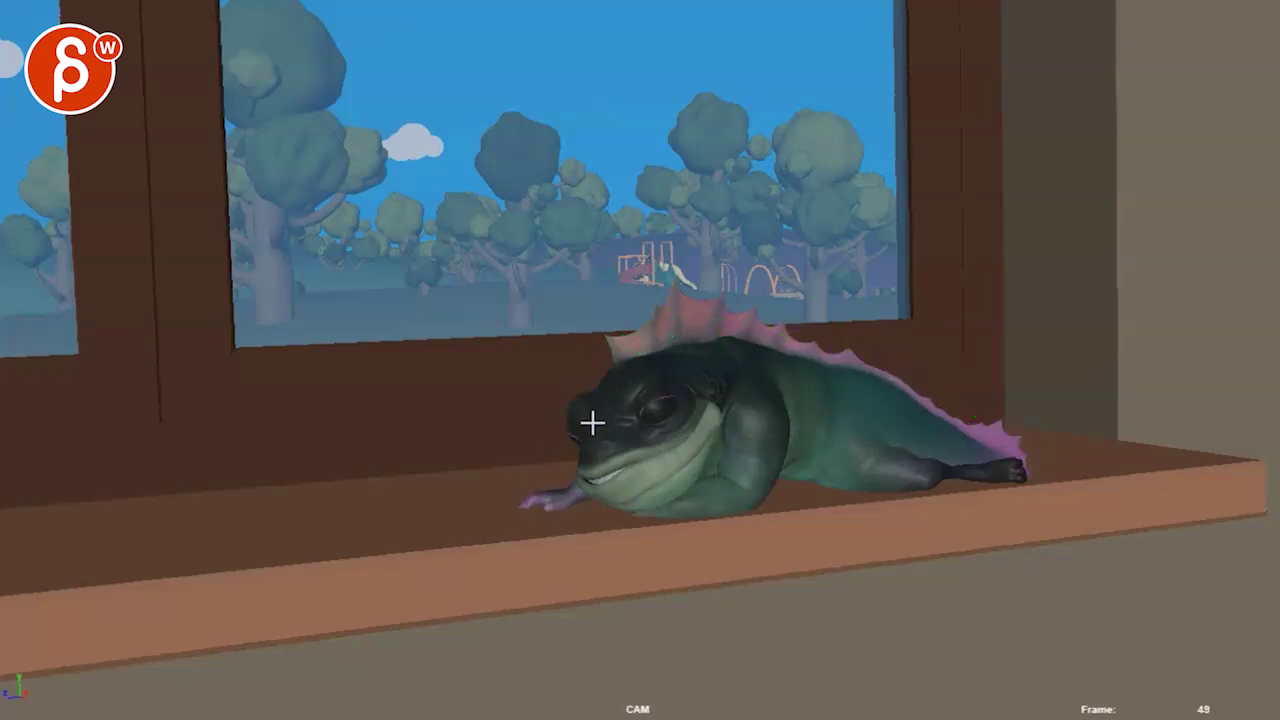
pyautogui.moveTo(609, 362)
pyautogui.mouseDown()
pyautogui.moveTo(599, 333)
pyautogui.moveTo(677, 296)
pyautogui.mouseUp()
pyautogui.moveTo(714, 340); pyautogui.dragTo(713, 298)
pyautogui.moveTo(738, 338); pyautogui.dragTo(740, 308)
pyautogui.moveTo(778, 352)
pyautogui.mouseDown()
pyautogui.moveTo(776, 326)
pyautogui.moveTo(802, 331)
pyautogui.mouseUp()
pyautogui.moveTo(832, 358)
pyautogui.mouseDown()
pyautogui.moveTo(834, 342)
pyautogui.moveTo(864, 341)
pyautogui.mouseUp()
pyautogui.moveTo(939, 415); pyautogui.dragTo(943, 420)
pyautogui.moveTo(972, 437); pyautogui.dragTo(995, 436)
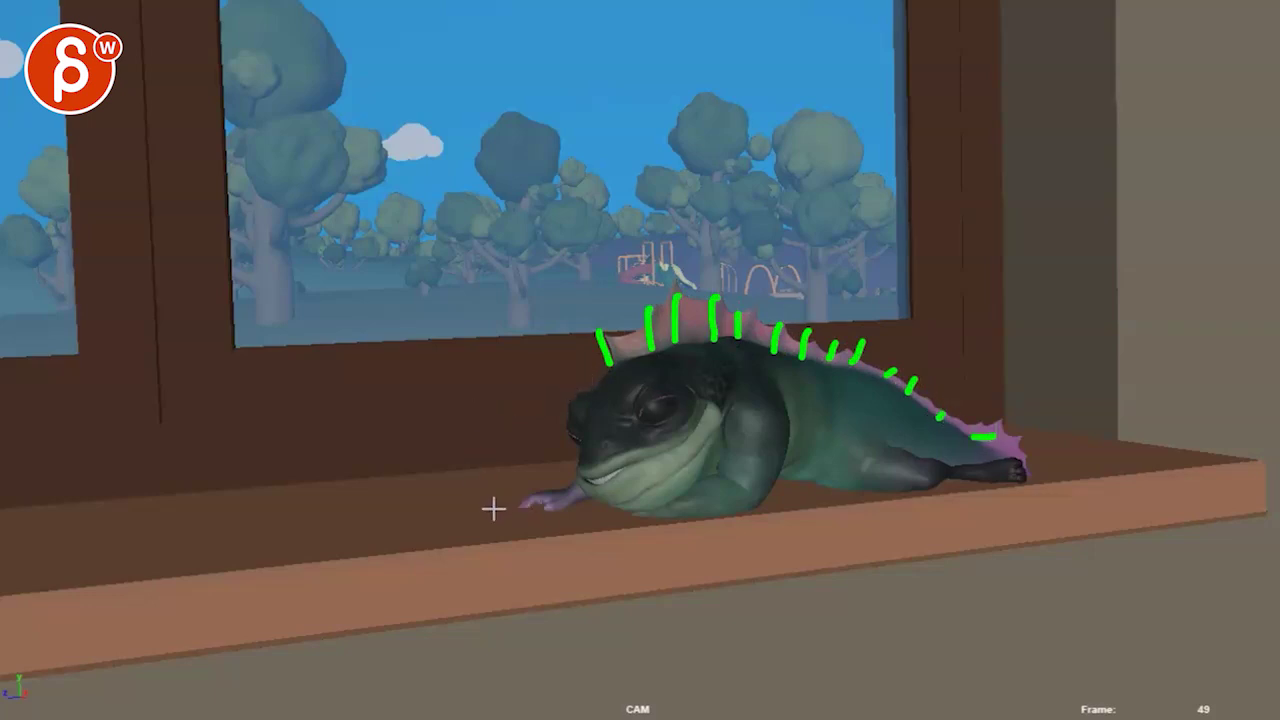
# - On frame 50, mark the front fin spine and the creature's outstretched hand and arm, and advance to frame 51
pyautogui.hotkey('alt', '.')
pyautogui.moveTo(618, 362)
pyautogui.mouseDown()
pyautogui.moveTo(596, 343)
pyautogui.moveTo(616, 350)
pyautogui.mouseUp()
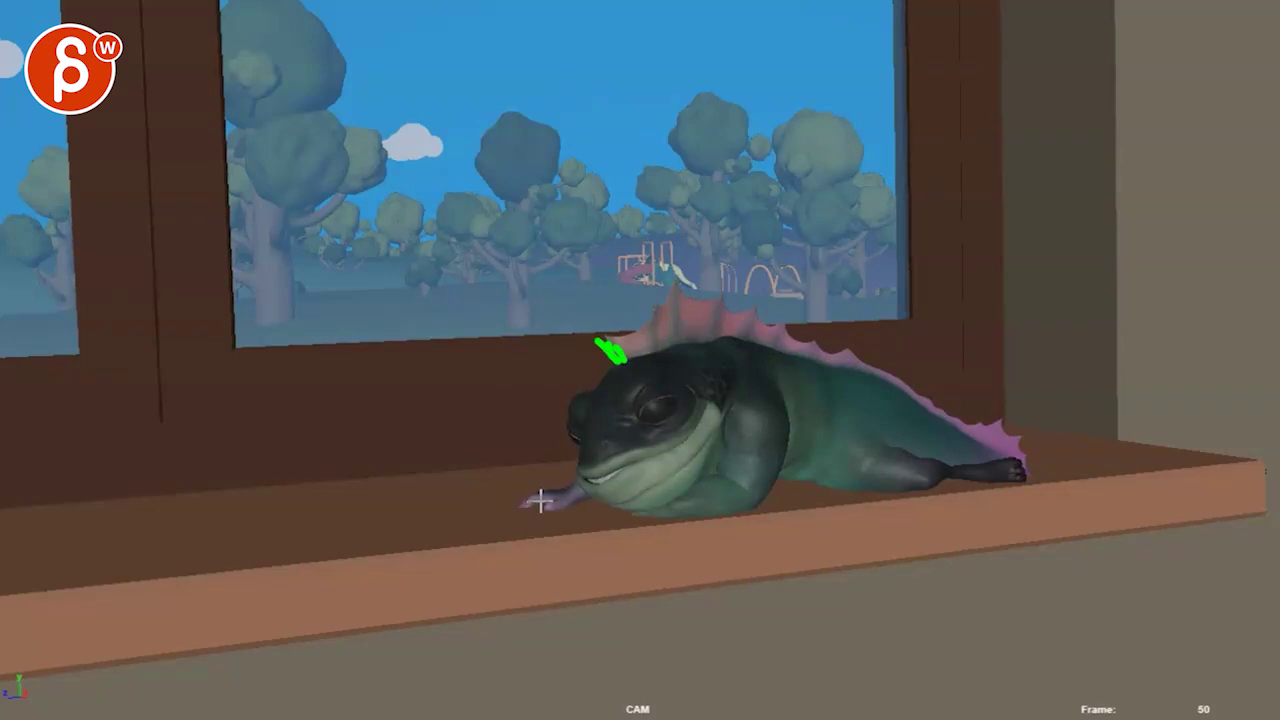
pyautogui.moveTo(526, 507); pyautogui.dragTo(530, 484)
pyautogui.moveTo(545, 490); pyautogui.dragTo(686, 514)
pyautogui.hotkey('alt', '.')
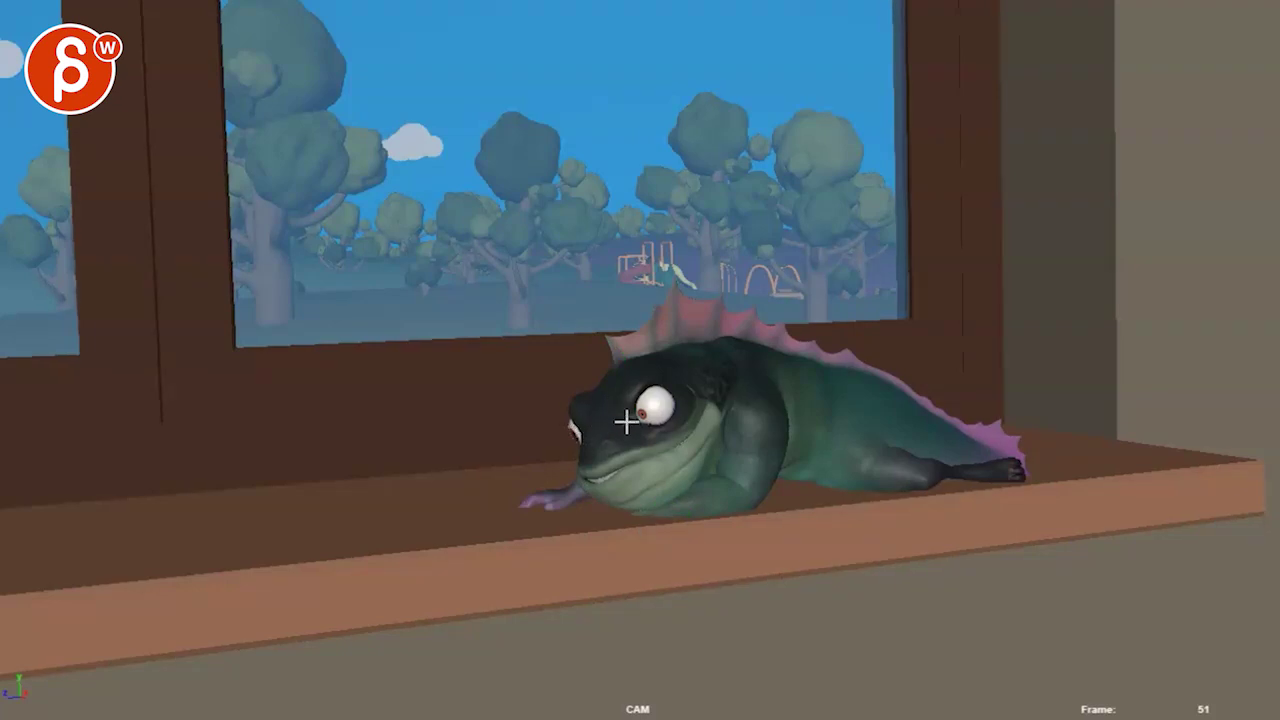
# - Compare the creature's eyes across frames 50 to 52 by stepping back and forth
pyautogui.moveTo(626, 420)
pyautogui.mouseDown()
pyautogui.moveTo(658, 398)
pyautogui.moveTo(684, 404)
pyautogui.moveTo(677, 413)
pyautogui.mouseUp()
pyautogui.moveTo(578, 445); pyautogui.dragTo(590, 426)
pyautogui.hotkey('alt', '.')
pyautogui.hotkey('alt', '.')
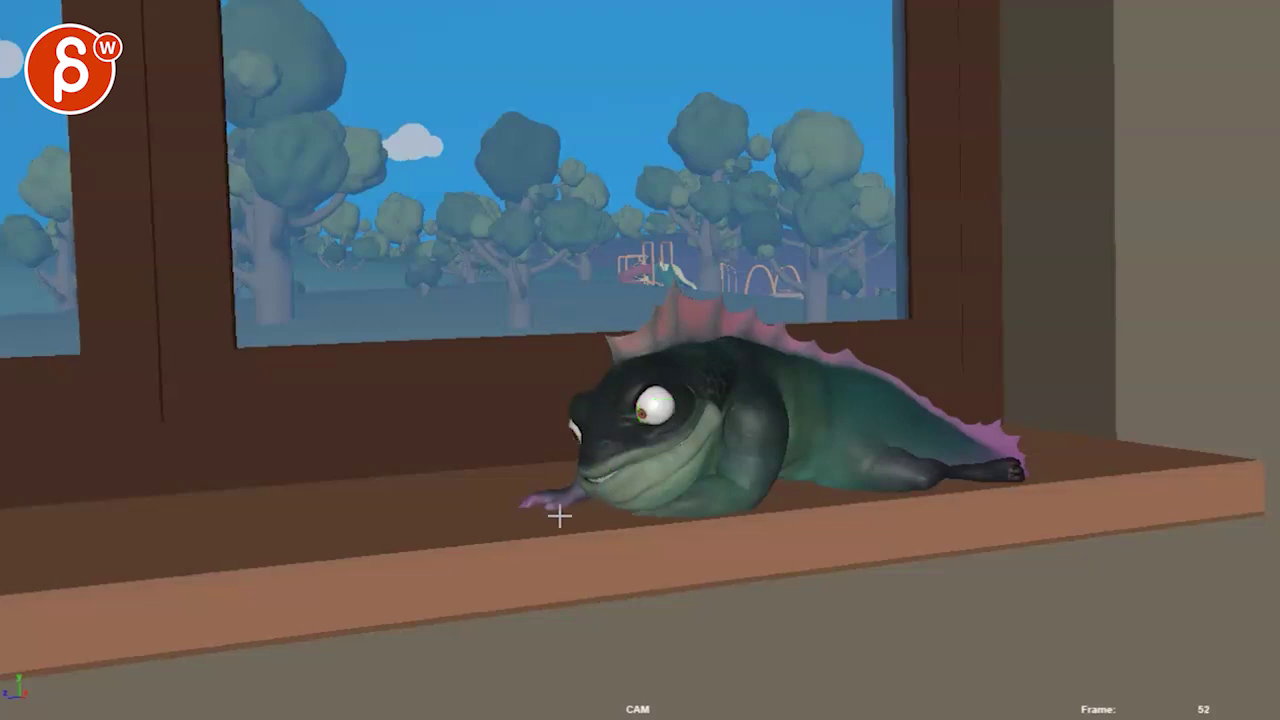
pyautogui.hotkey('alt', ',')
pyautogui.hotkey('alt', ',')
pyautogui.hotkey('alt', '.')
# - On frame 52, sketch the creature's eyes, nostrils, mouth line, brow and dorsal fin
pyautogui.click(628, 440)
pyautogui.click(605, 445)
pyautogui.moveTo(583, 416)
pyautogui.mouseDown()
pyautogui.moveTo(566, 432)
pyautogui.moveTo(584, 414)
pyautogui.moveTo(677, 392)
pyautogui.moveTo(640, 412)
pyautogui.mouseUp()
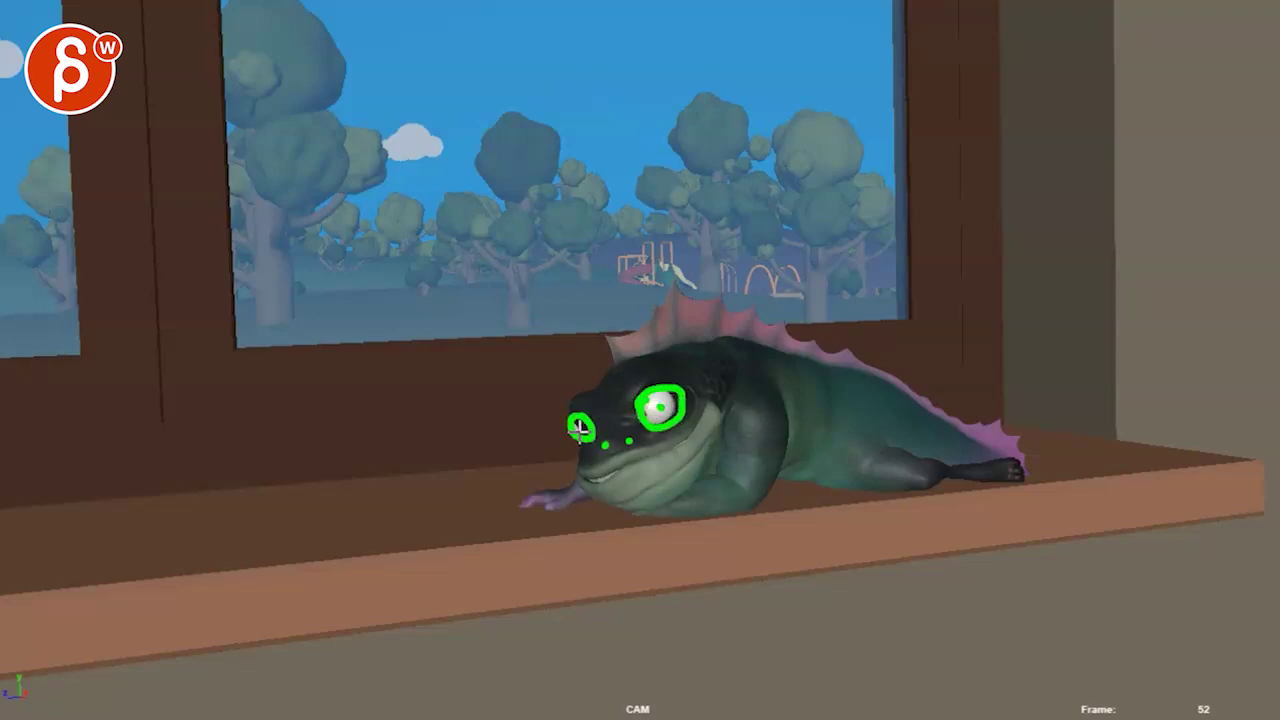
pyautogui.moveTo(622, 467); pyautogui.dragTo(717, 428)
pyautogui.moveTo(608, 465); pyautogui.dragTo(577, 459)
pyautogui.moveTo(582, 403)
pyautogui.mouseDown()
pyautogui.moveTo(660, 339)
pyautogui.moveTo(699, 334)
pyautogui.moveTo(667, 336)
pyautogui.moveTo(678, 324)
pyautogui.moveTo(817, 334)
pyautogui.mouseUp()
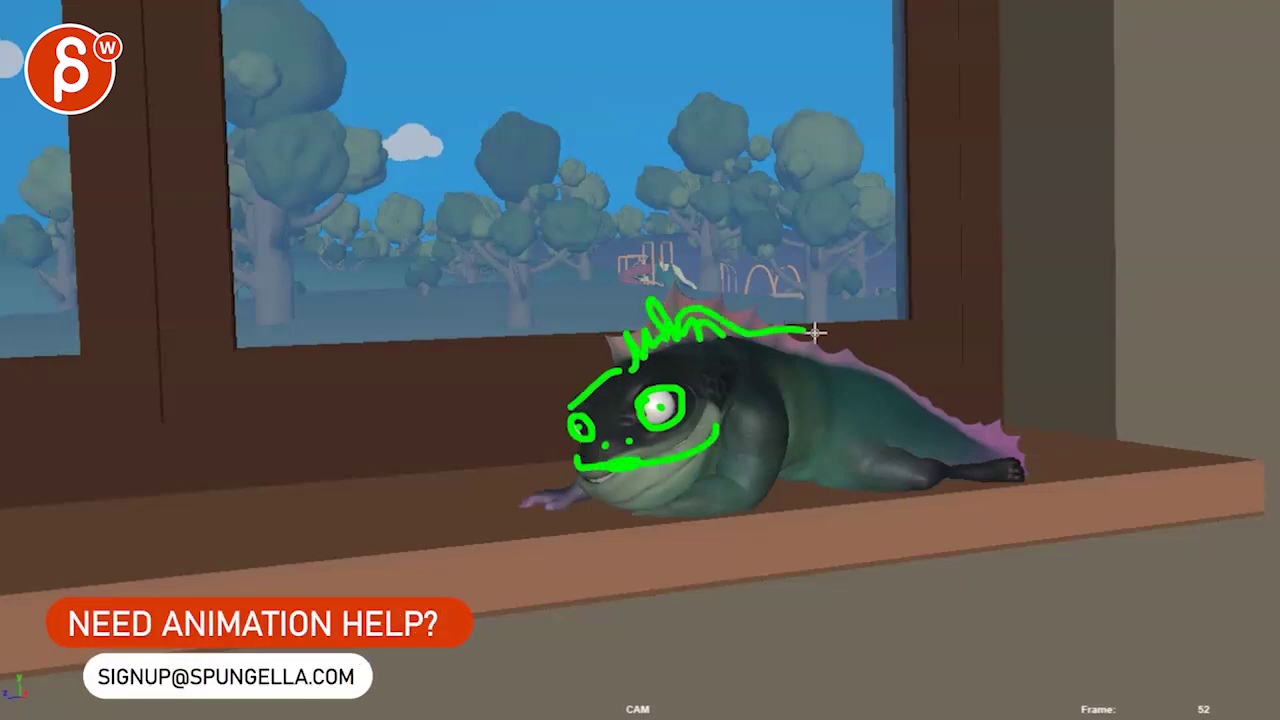
# - On frame 52, sketch the cheek, shoulder, chin and outstretched hand, and add a curved arrow sweeping below the hand
pyautogui.moveTo(717, 428); pyautogui.dragTo(706, 477)
pyautogui.moveTo(724, 411)
pyautogui.mouseDown()
pyautogui.moveTo(680, 511)
pyautogui.moveTo(661, 516)
pyautogui.mouseUp()
pyautogui.moveTo(785, 435); pyautogui.dragTo(714, 506)
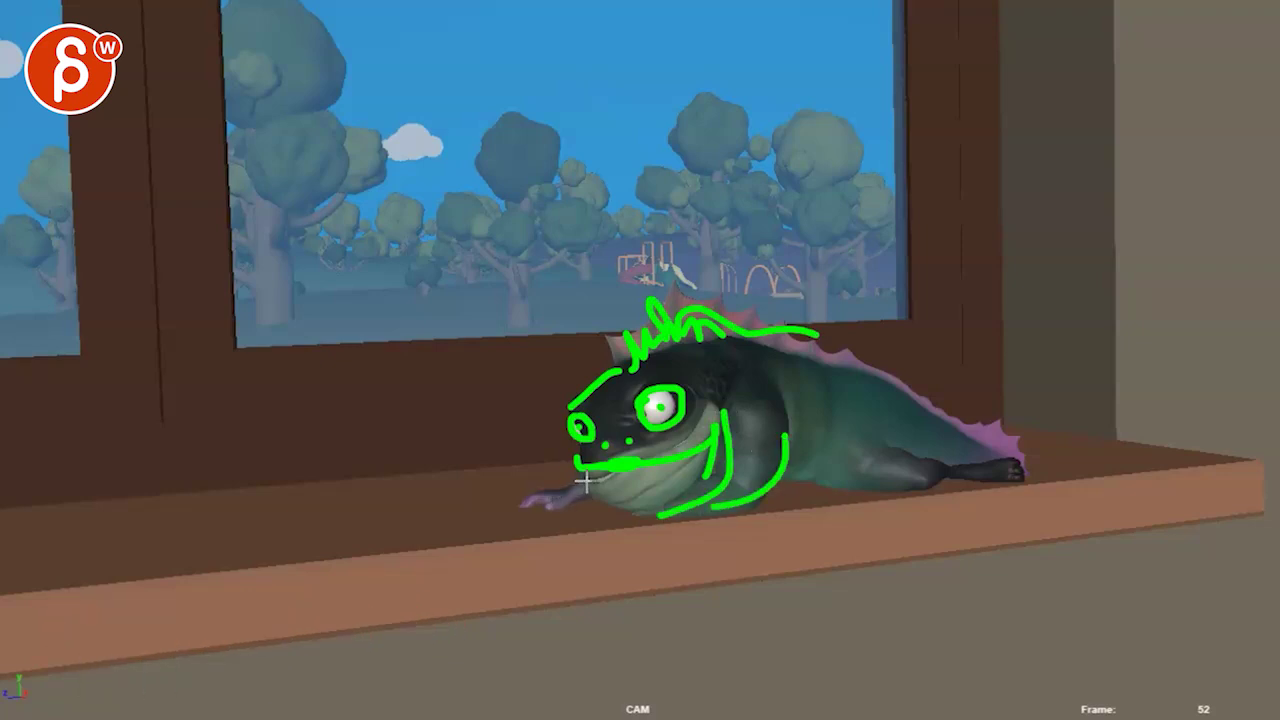
pyautogui.moveTo(583, 480)
pyautogui.mouseDown()
pyautogui.moveTo(537, 500)
pyautogui.moveTo(553, 492)
pyautogui.moveTo(568, 512)
pyautogui.mouseUp()
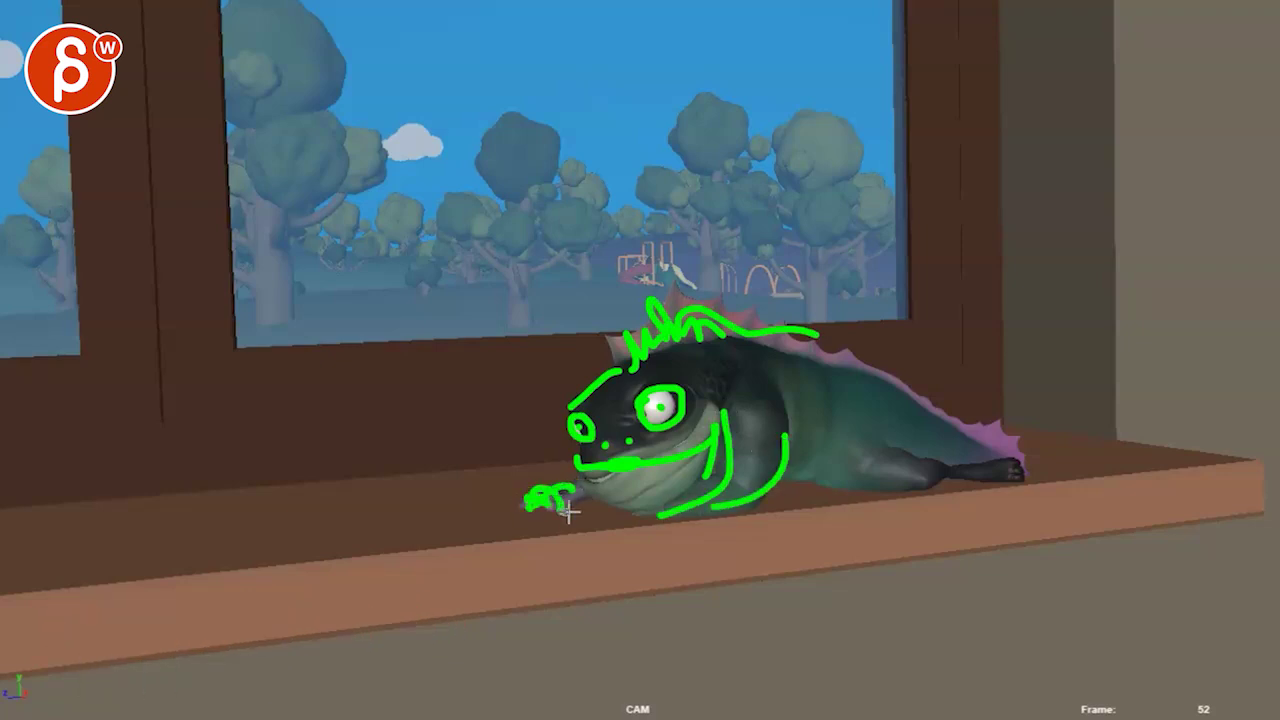
pyautogui.moveTo(651, 516); pyautogui.dragTo(578, 474)
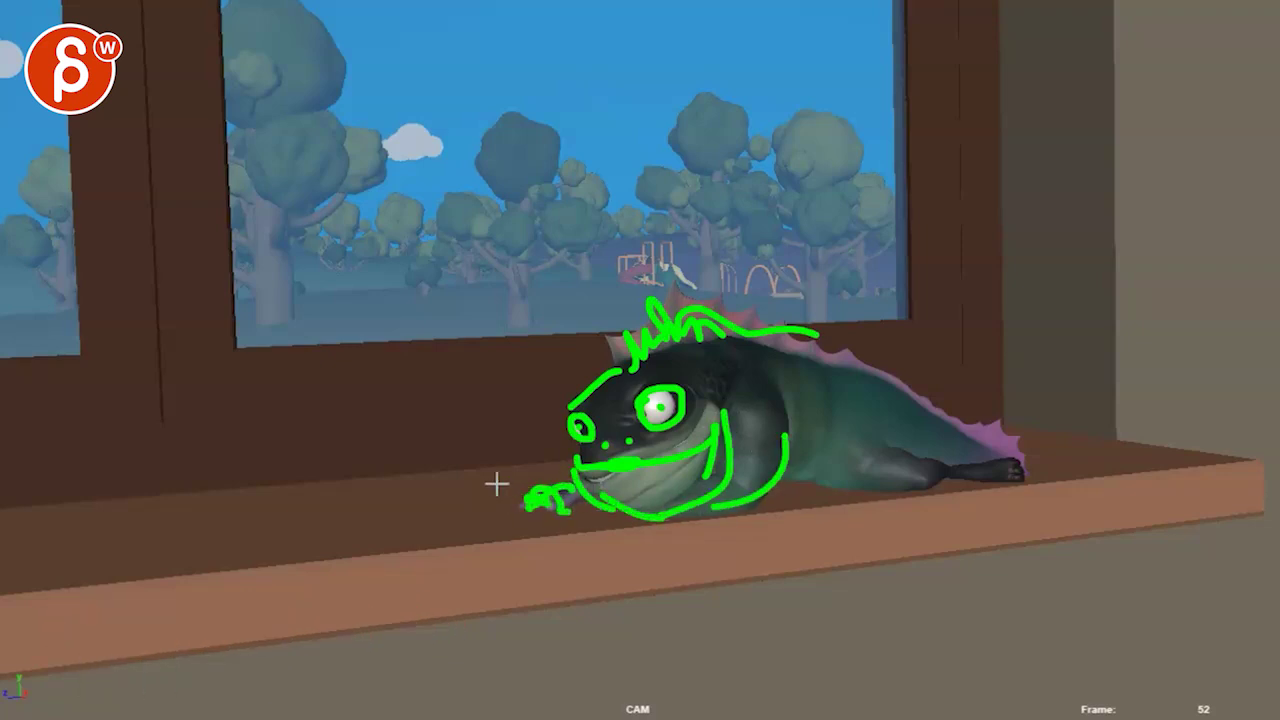
pyautogui.moveTo(481, 458)
pyautogui.mouseDown()
pyautogui.moveTo(529, 554)
pyautogui.moveTo(585, 572)
pyautogui.mouseUp()
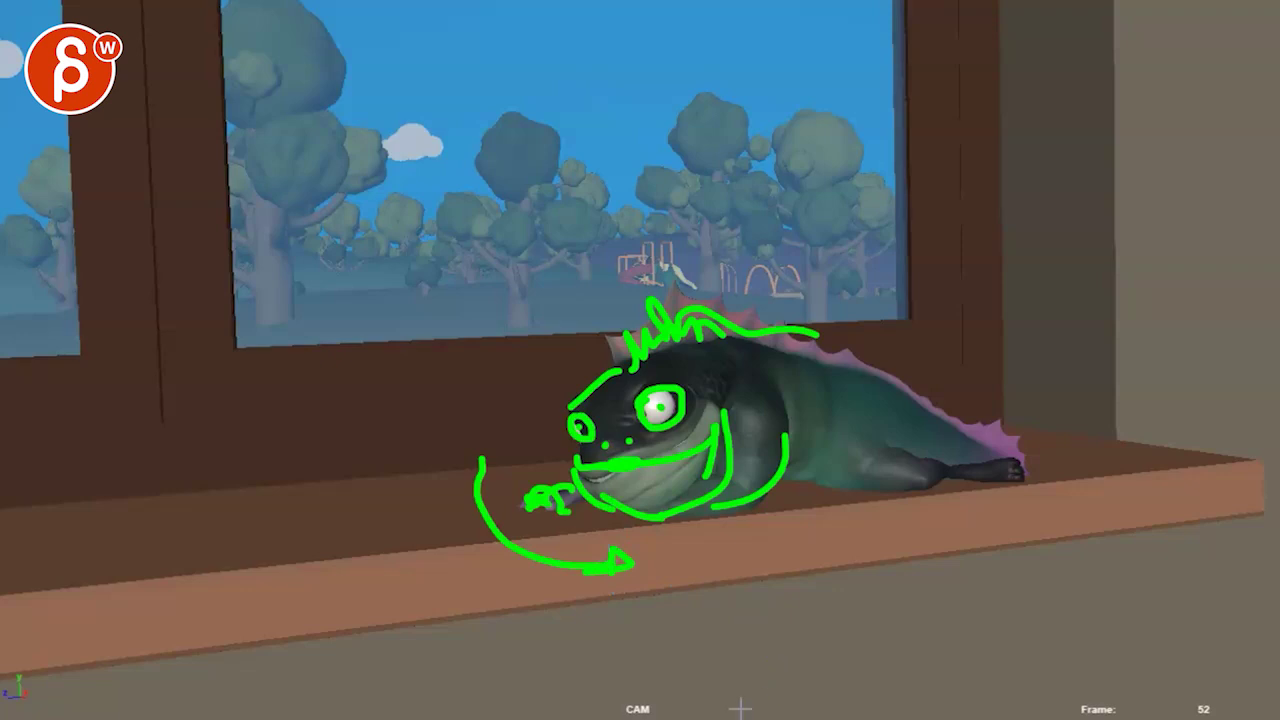
# - Compare the sketched pose on frame 52 with the poses on frames 50 and 51
pyautogui.hotkey('alt', ',')
pyautogui.hotkey('alt', ',')
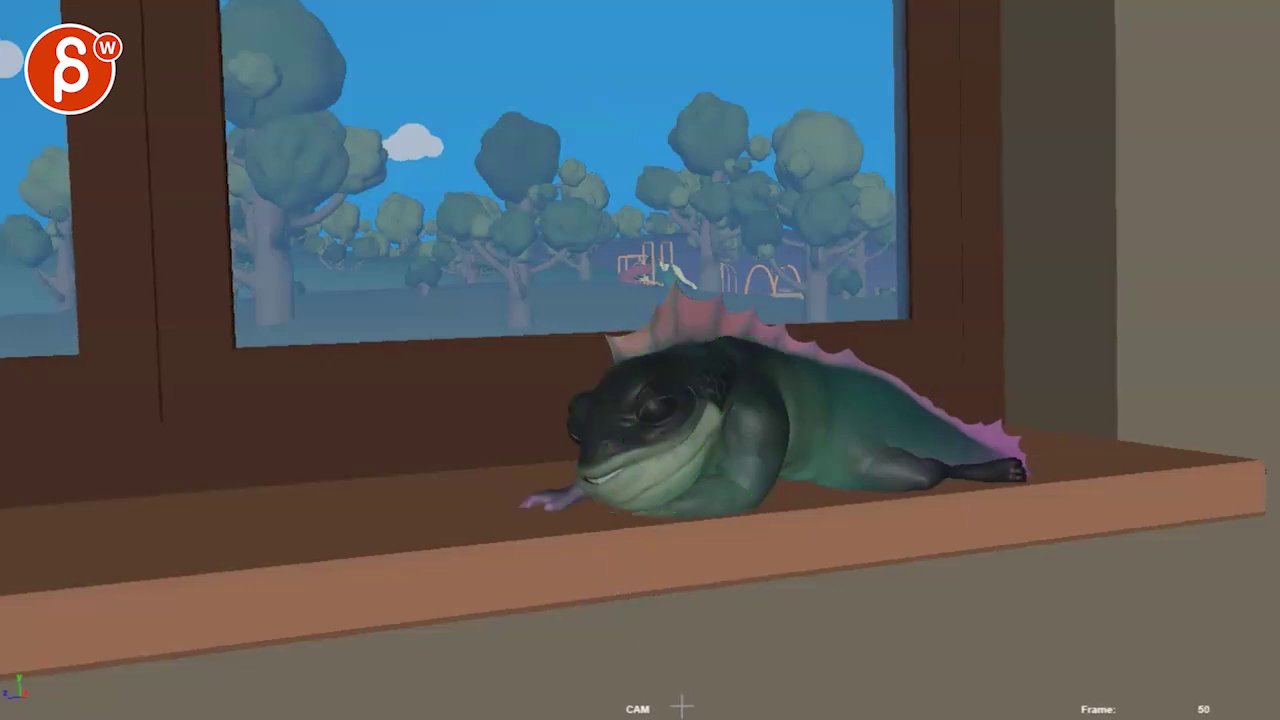
pyautogui.hotkey('alt', '.')
pyautogui.hotkey('alt', ',')
pyautogui.hotkey('alt', '.')
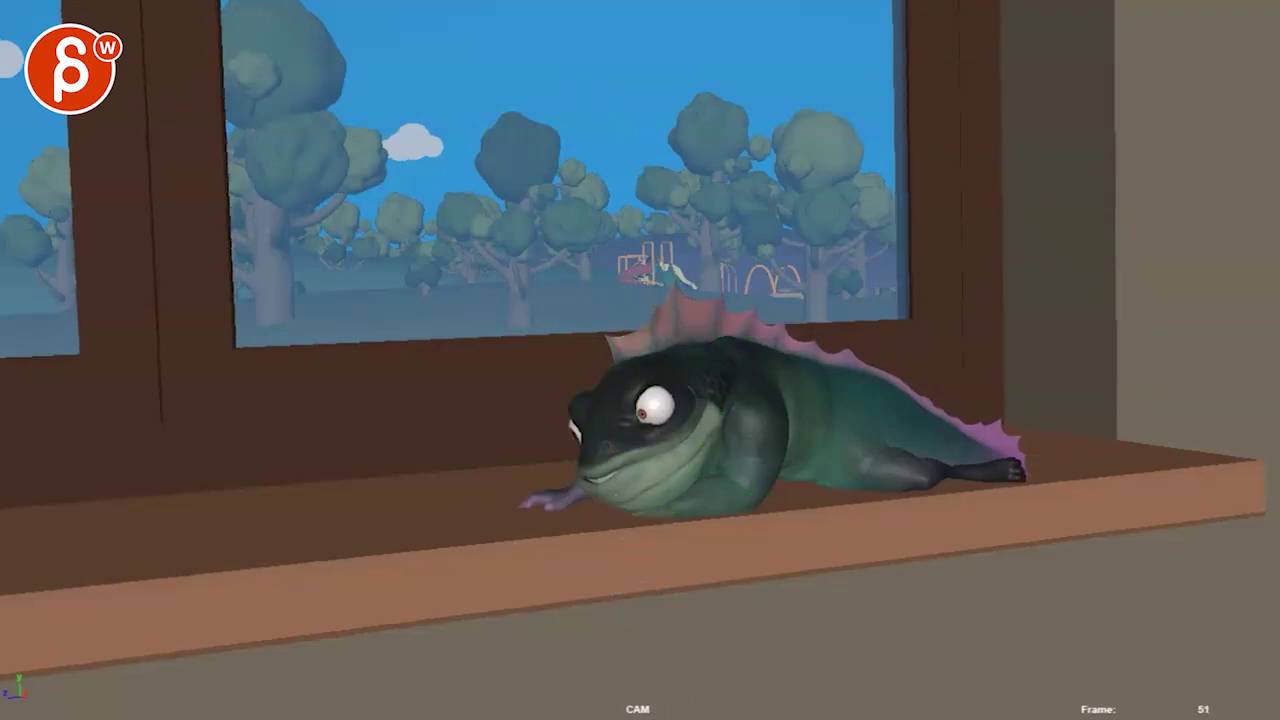
pyautogui.hotkey('alt', '.')
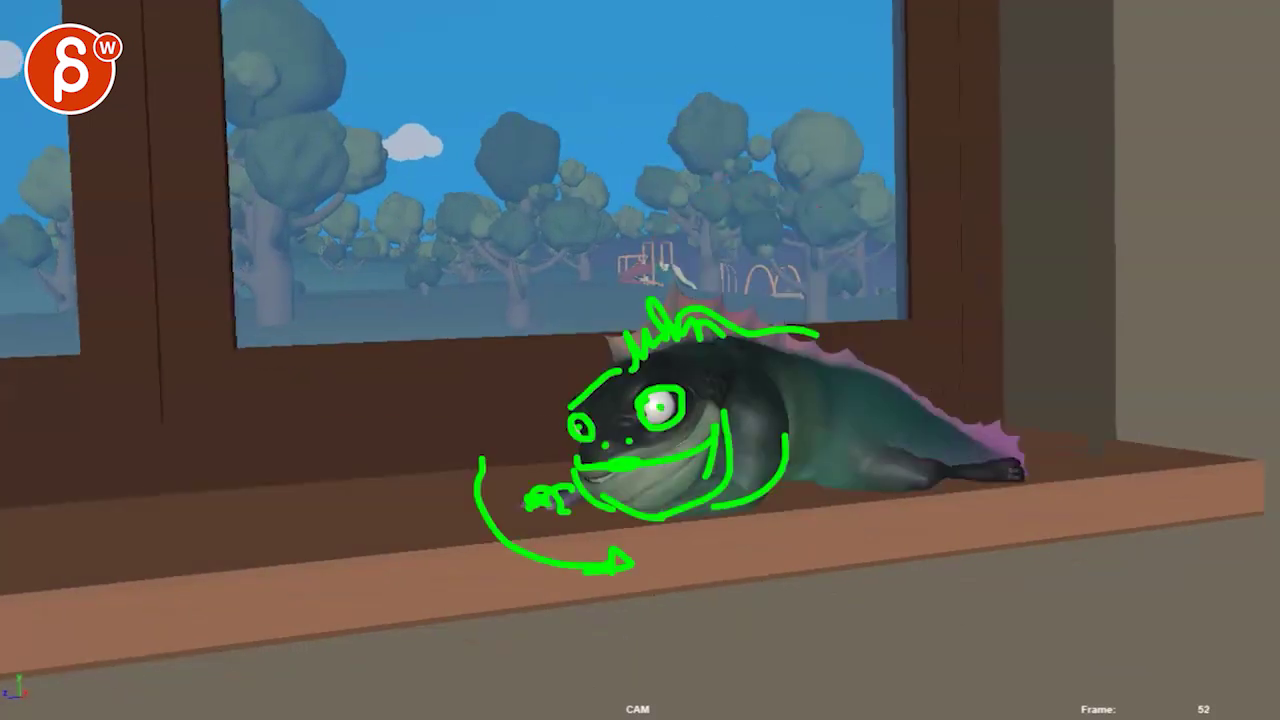
pyautogui.hotkey('alt', ',')
# - Step back and forth between frames 52 and 54 to examine the start of the leap
pyautogui.hotkey('alt', '.')
pyautogui.hotkey('alt', '.')
pyautogui.hotkey('alt', '.')
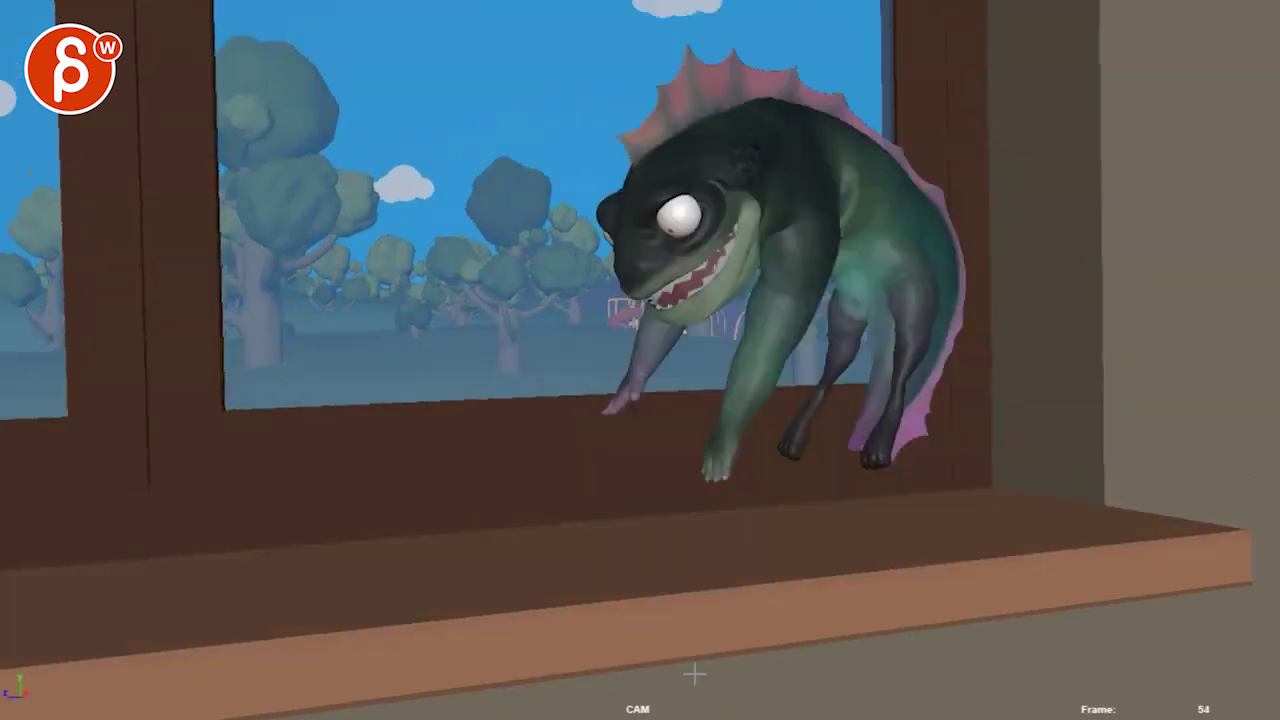
pyautogui.hotkey('alt', ',')
pyautogui.hotkey('alt', ',')
pyautogui.hotkey('alt', '.')
pyautogui.hotkey('alt', '.')
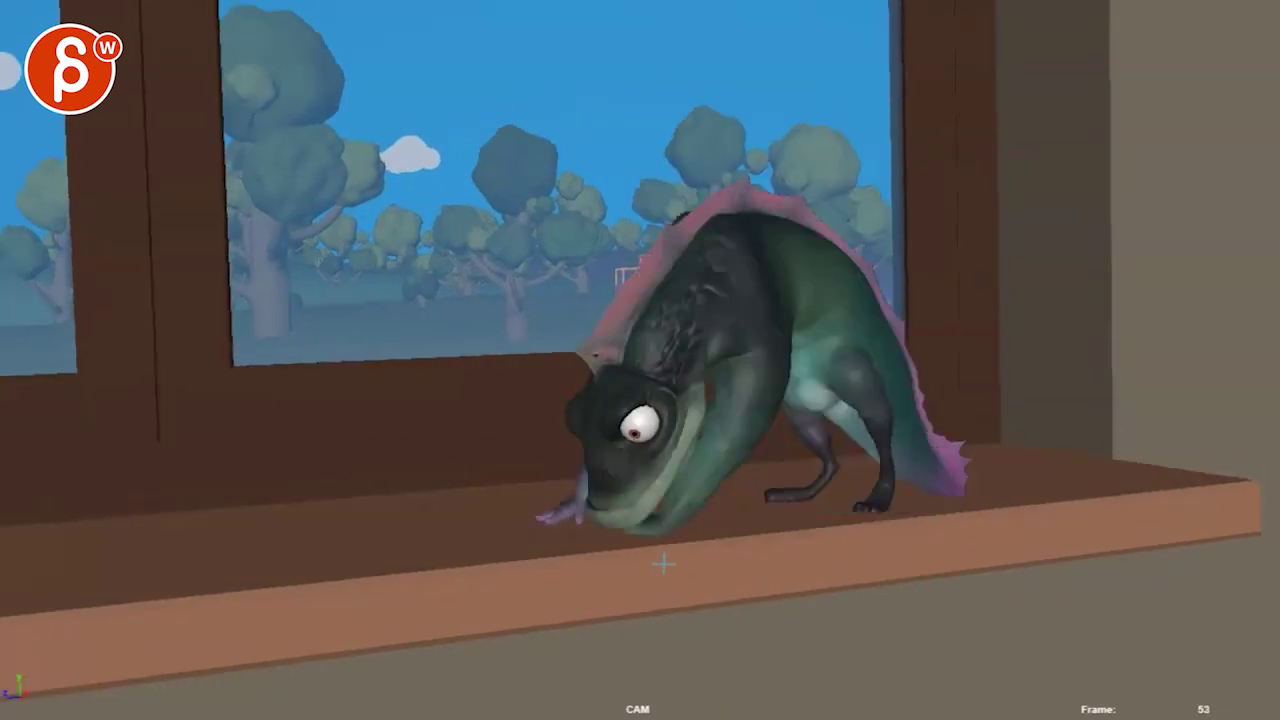
pyautogui.hotkey('alt', '.')
pyautogui.hotkey('alt', '.')
pyautogui.hotkey('alt', ',')
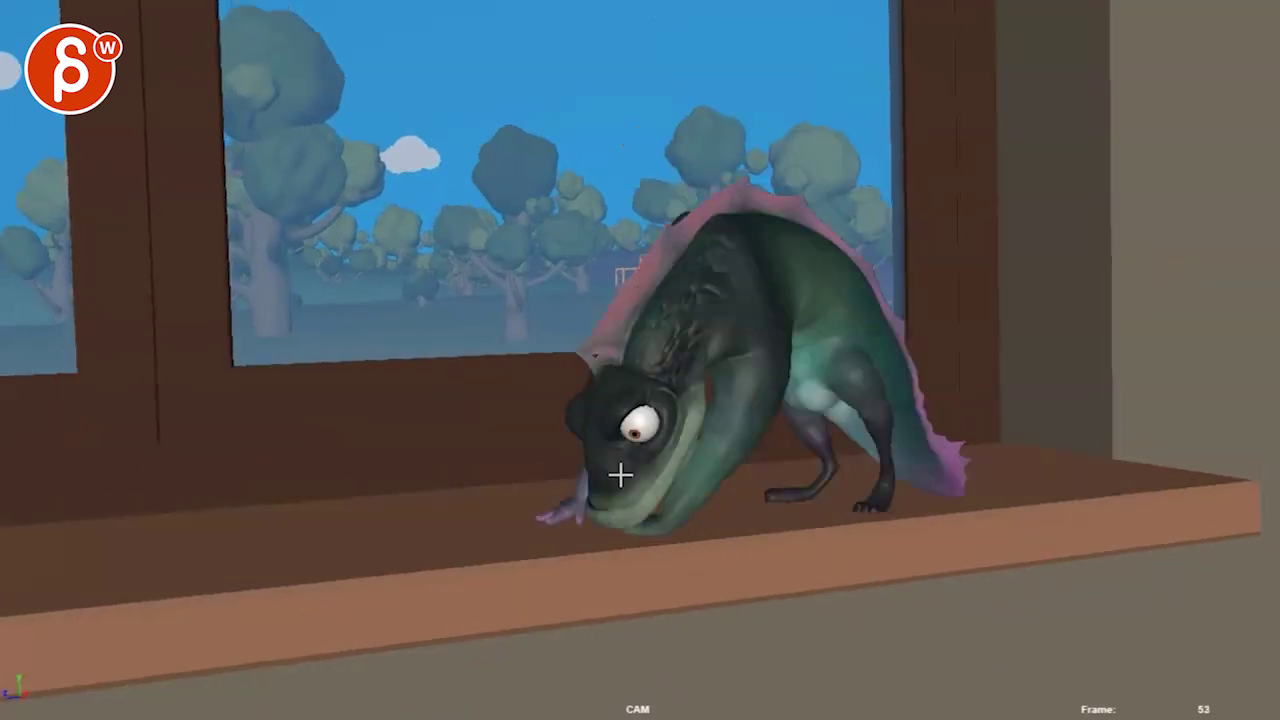
# - Review the motion from frame 49 to frame 53, and mark the upper eyelid on frame 53
pyautogui.hotkey('alt', ',')
pyautogui.hotkey('alt', ',')
pyautogui.hotkey('alt', ',')
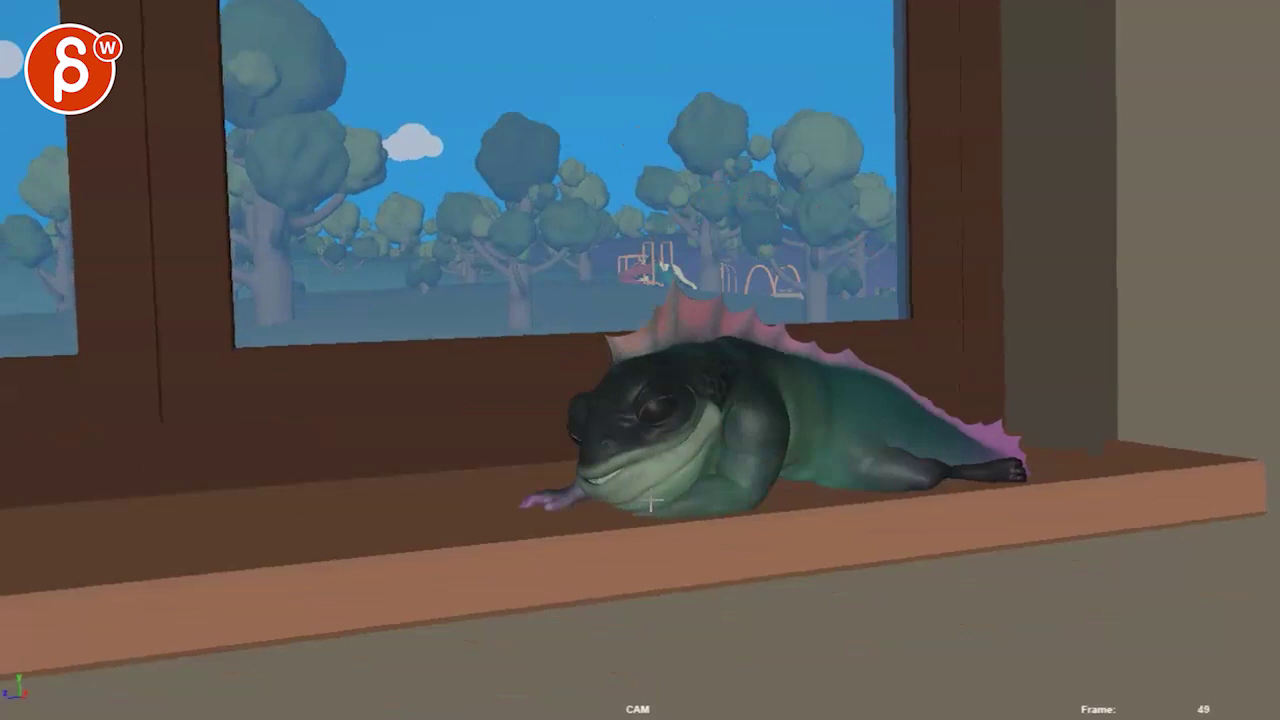
pyautogui.press('.')
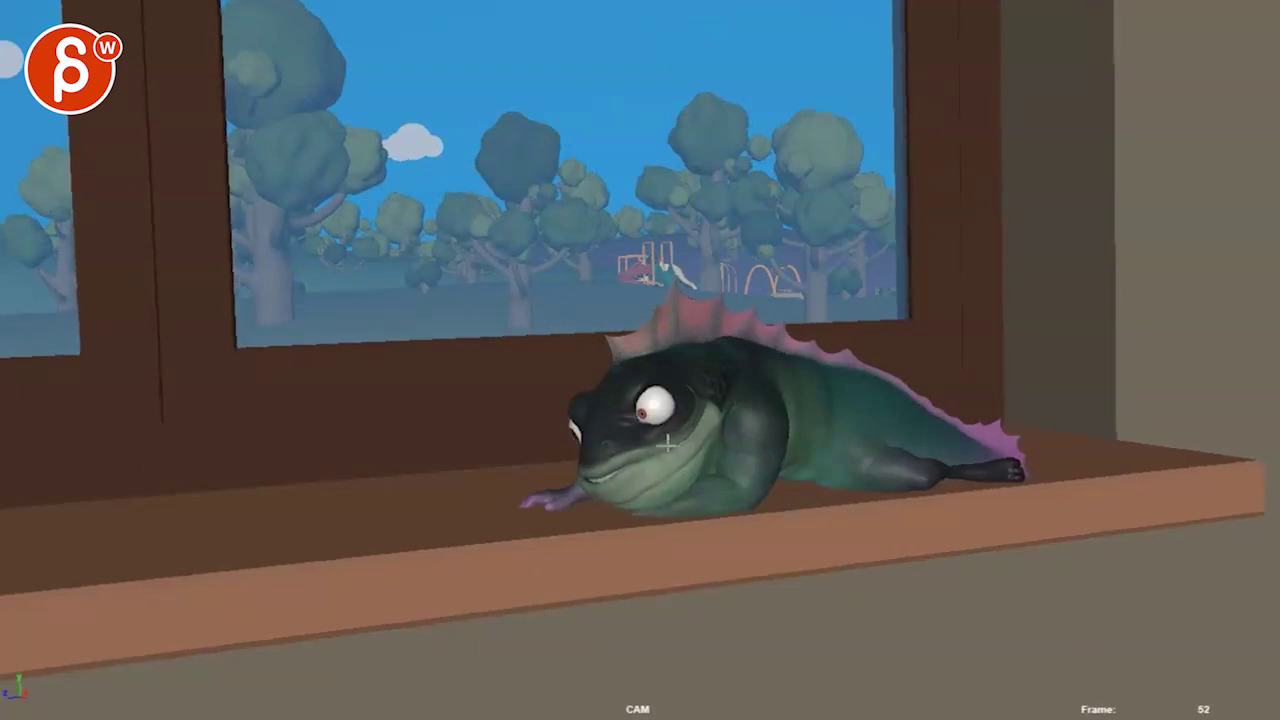
pyautogui.press('.')
pyautogui.press('.')
pyautogui.press(',')
pyautogui.press('.')
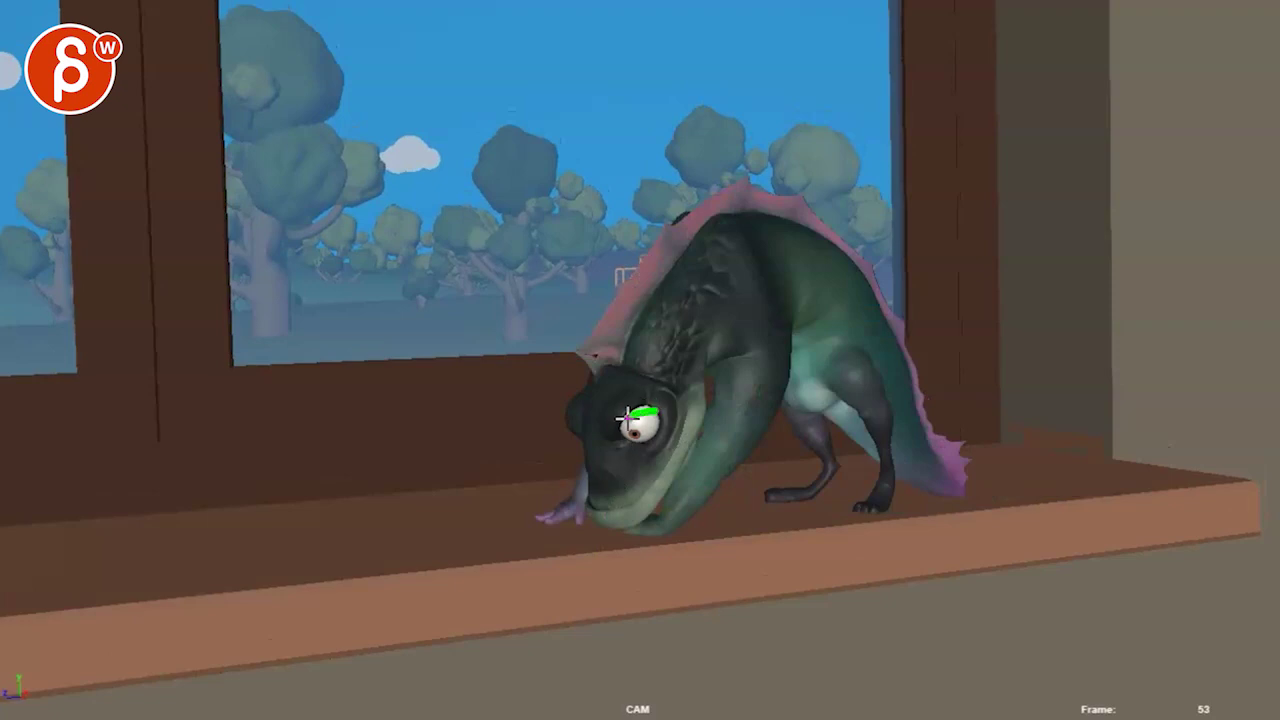
# - On frame 54, mark the lower part of the creature's eye and sketch a lower position for the snout and jaw
pyautogui.press('.')
pyautogui.click(675, 230)
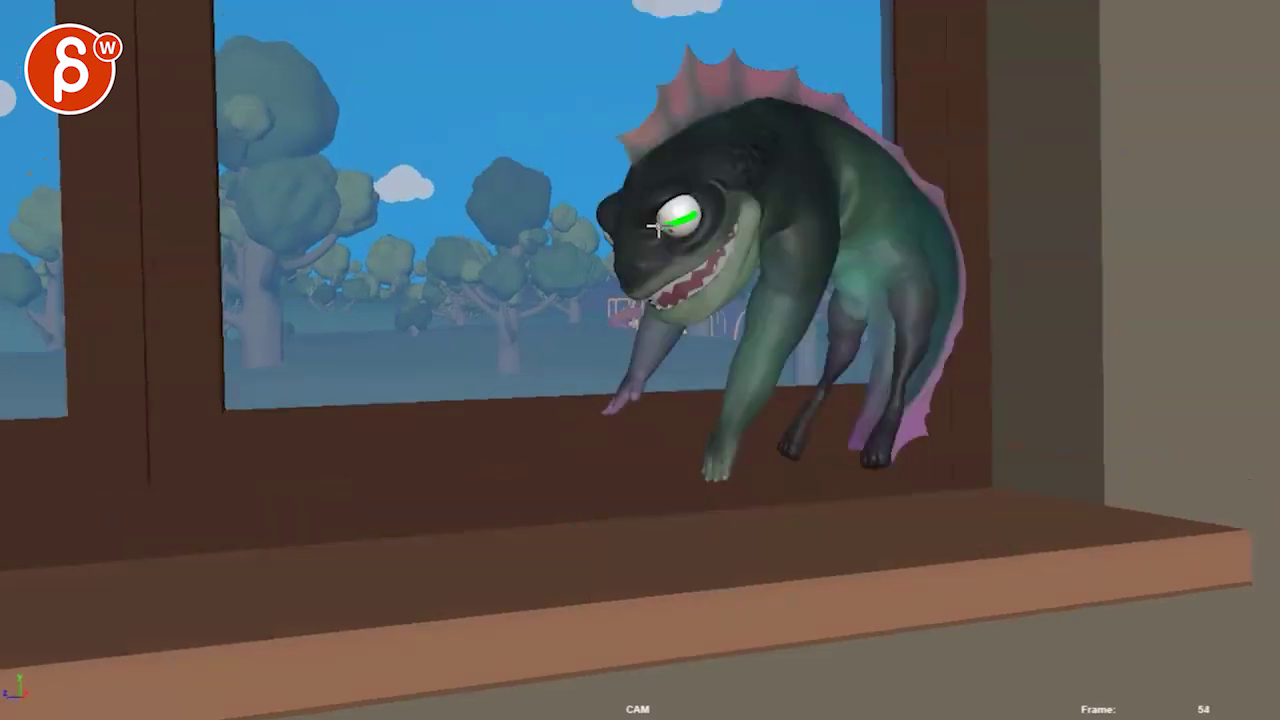
pyautogui.moveTo(666, 275); pyautogui.dragTo(619, 334)
pyautogui.moveTo(619, 252); pyautogui.dragTo(620, 333)
pyautogui.moveTo(690, 281)
pyautogui.mouseDown()
pyautogui.moveTo(628, 332)
pyautogui.moveTo(639, 354)
pyautogui.mouseUp()
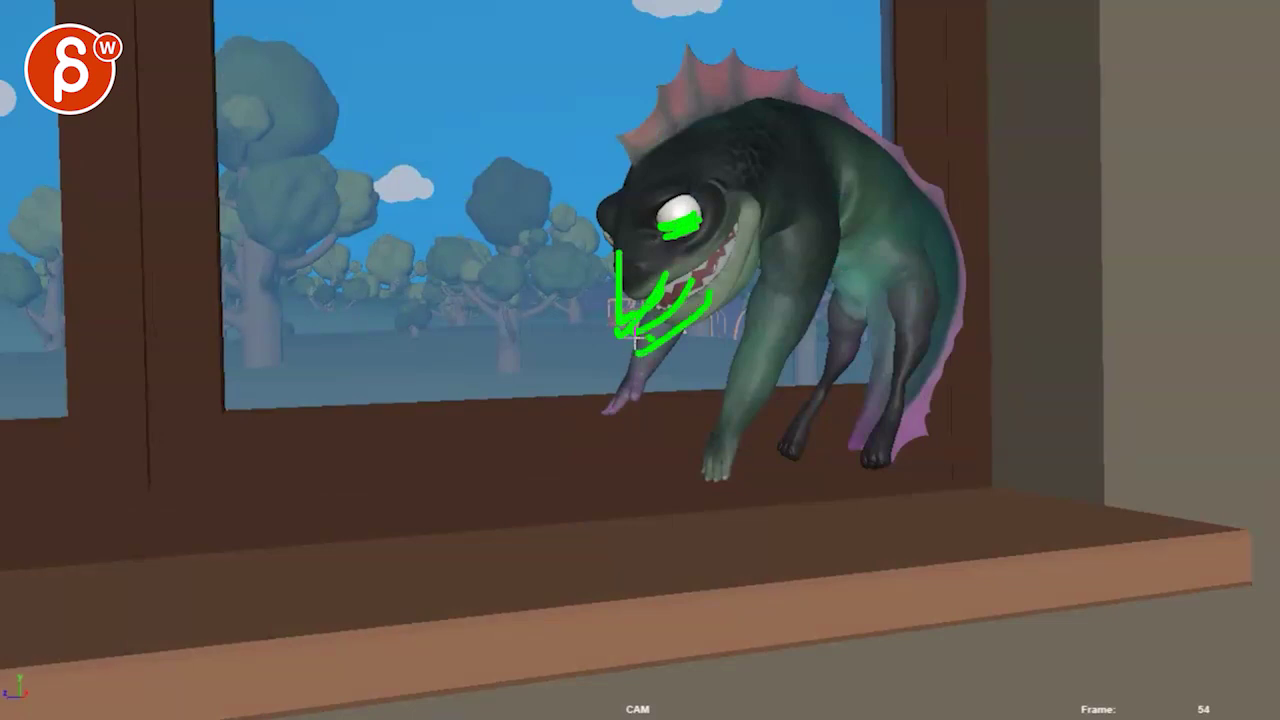
# - Compare frame 54 with its neighbouring frame, mark the creature's hands and limbs, and clear the sketch
pyautogui.press(',')
pyautogui.press('.')
pyautogui.press(',')
pyautogui.press('.')
pyautogui.moveTo(630, 386)
pyautogui.mouseDown()
pyautogui.moveTo(644, 417)
pyautogui.moveTo(606, 402)
pyautogui.mouseUp()
pyautogui.moveTo(624, 380); pyautogui.dragTo(603, 393)
pyautogui.moveTo(688, 462); pyautogui.dragTo(720, 480)
pyautogui.moveTo(857, 283); pyautogui.dragTo(757, 466)
pyautogui.moveTo(962, 272); pyautogui.dragTo(857, 488)
pyautogui.moveTo(798, 295); pyautogui.dragTo(717, 432)
pyautogui.press('Escape')
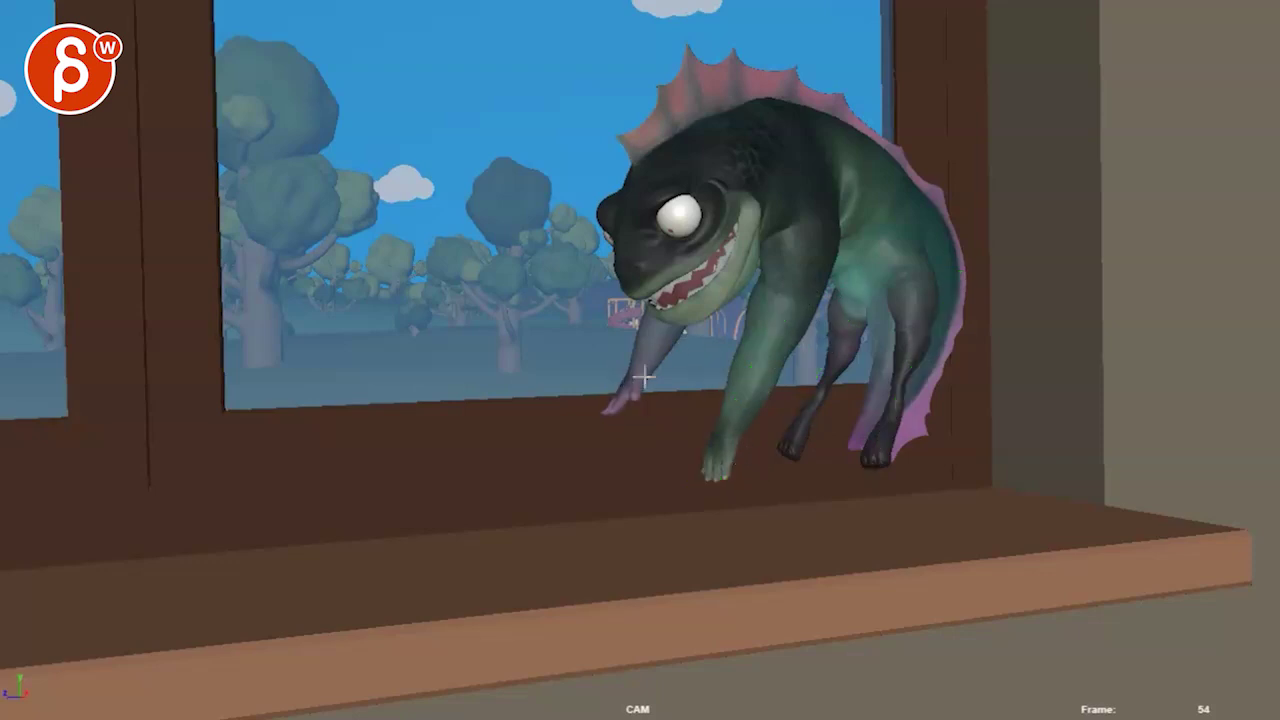
# - Step through frames 54 to 57 and back to examine the opening mouth and the leap
pyautogui.press('.')
pyautogui.press(',')
pyautogui.press('.')
pyautogui.press('.')
pyautogui.press('.')
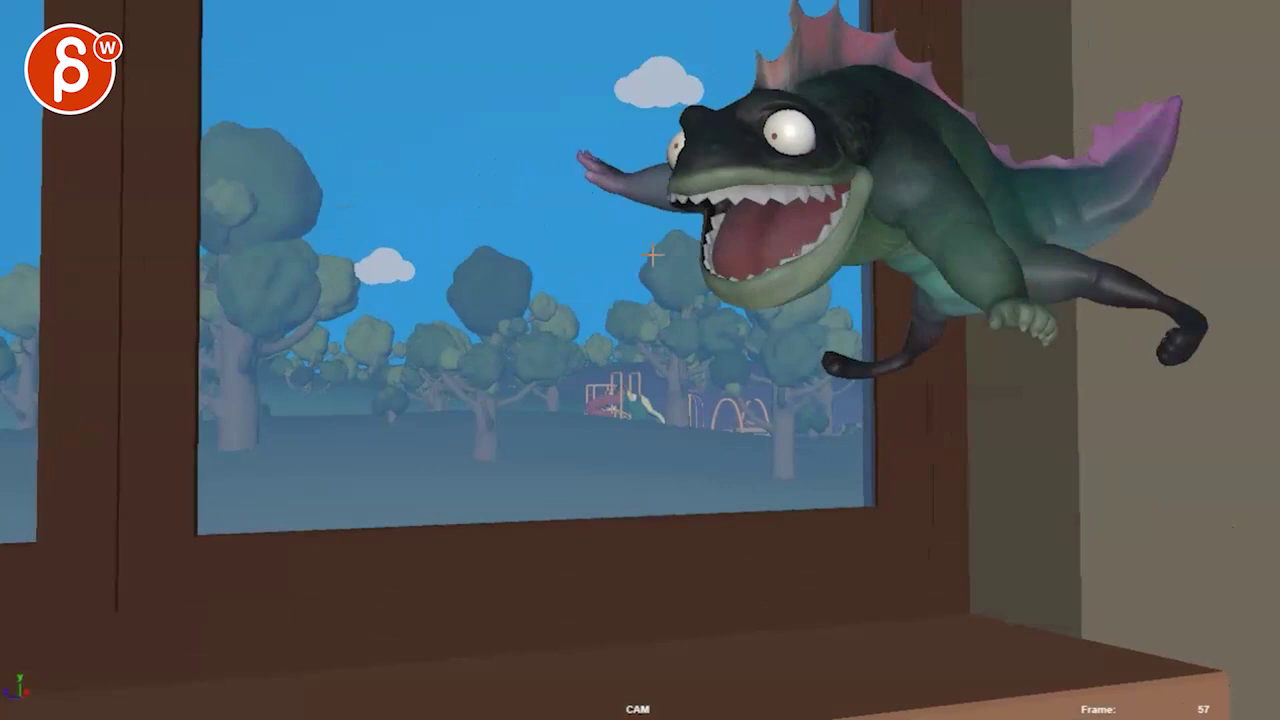
pyautogui.press(',')
pyautogui.press(',')
pyautogui.press(',')
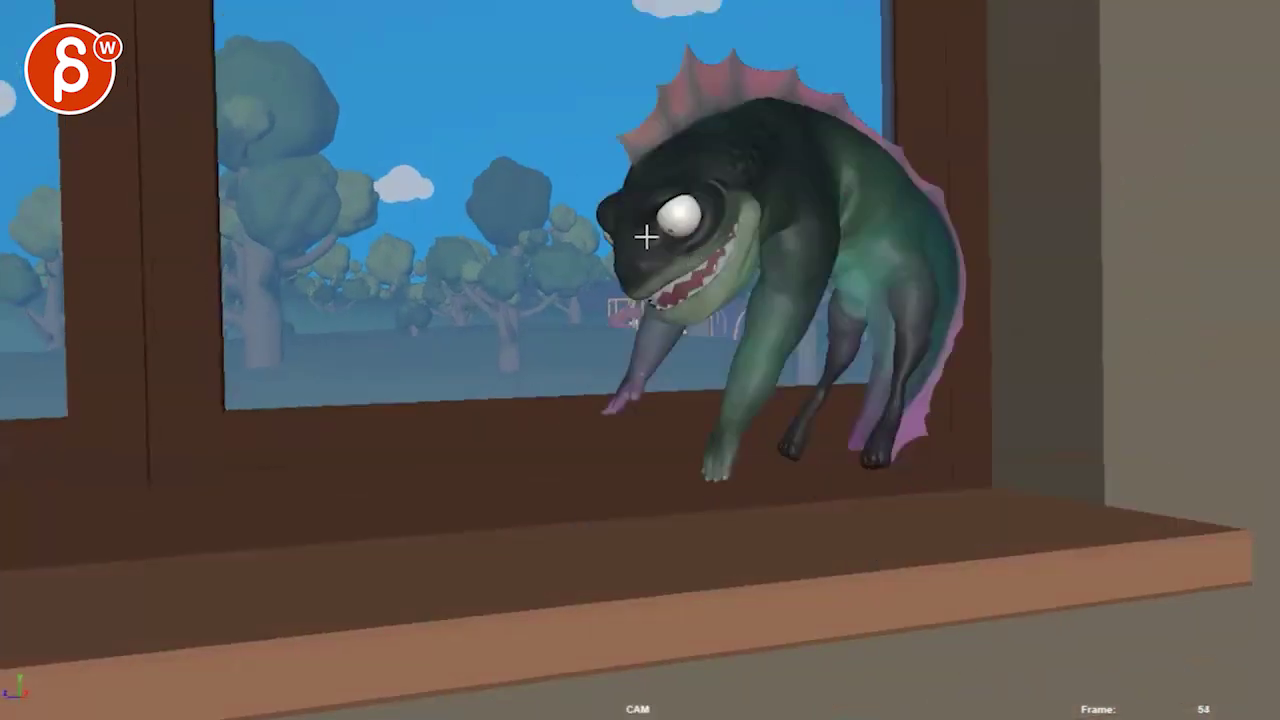
# - On frame 54, sketch lowered eyes, snout and jaw lines on the creature's face, and advance to frame 55
pyautogui.moveTo(698, 212); pyautogui.dragTo(651, 229)
pyautogui.moveTo(628, 215)
pyautogui.mouseDown()
pyautogui.moveTo(614, 236)
pyautogui.moveTo(620, 297)
pyautogui.mouseUp()
pyautogui.moveTo(618, 276); pyautogui.dragTo(632, 292)
pyautogui.moveTo(625, 275); pyautogui.dragTo(607, 313)
pyautogui.moveTo(710, 283)
pyautogui.mouseDown()
pyautogui.moveTo(653, 321)
pyautogui.moveTo(716, 316)
pyautogui.moveTo(651, 332)
pyautogui.moveTo(660, 301)
pyautogui.mouseUp()
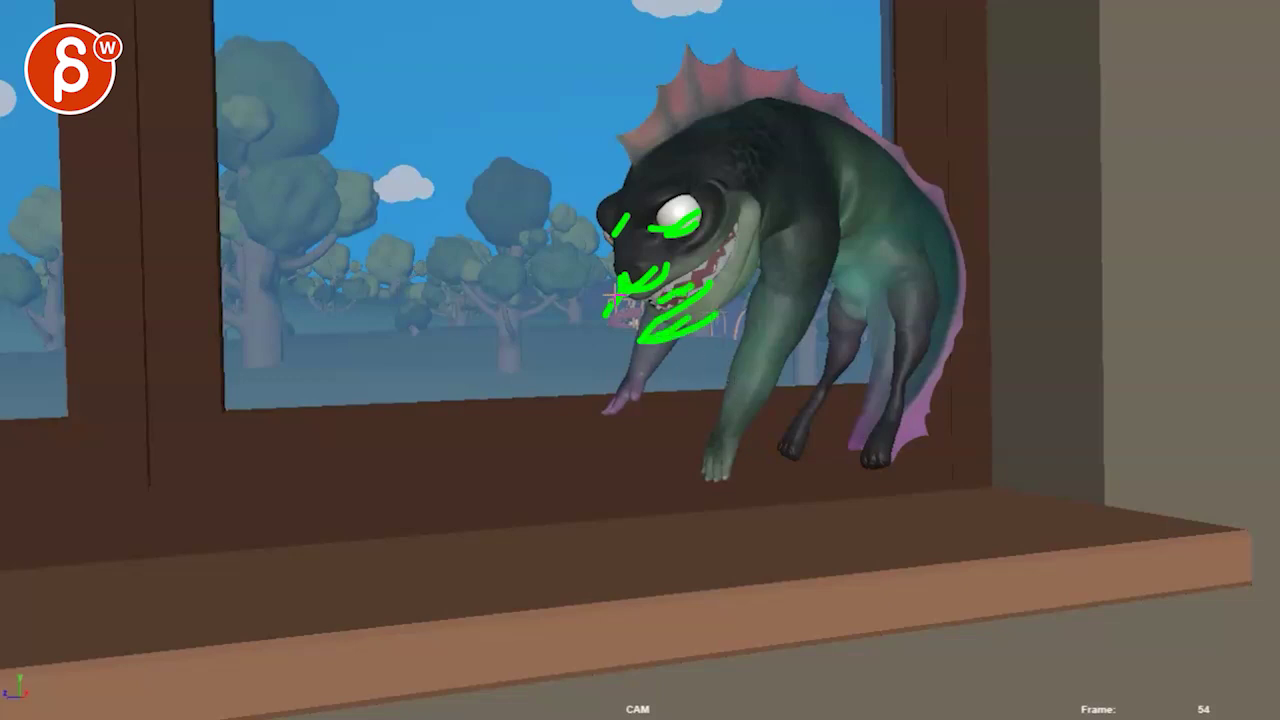
pyautogui.press('.')
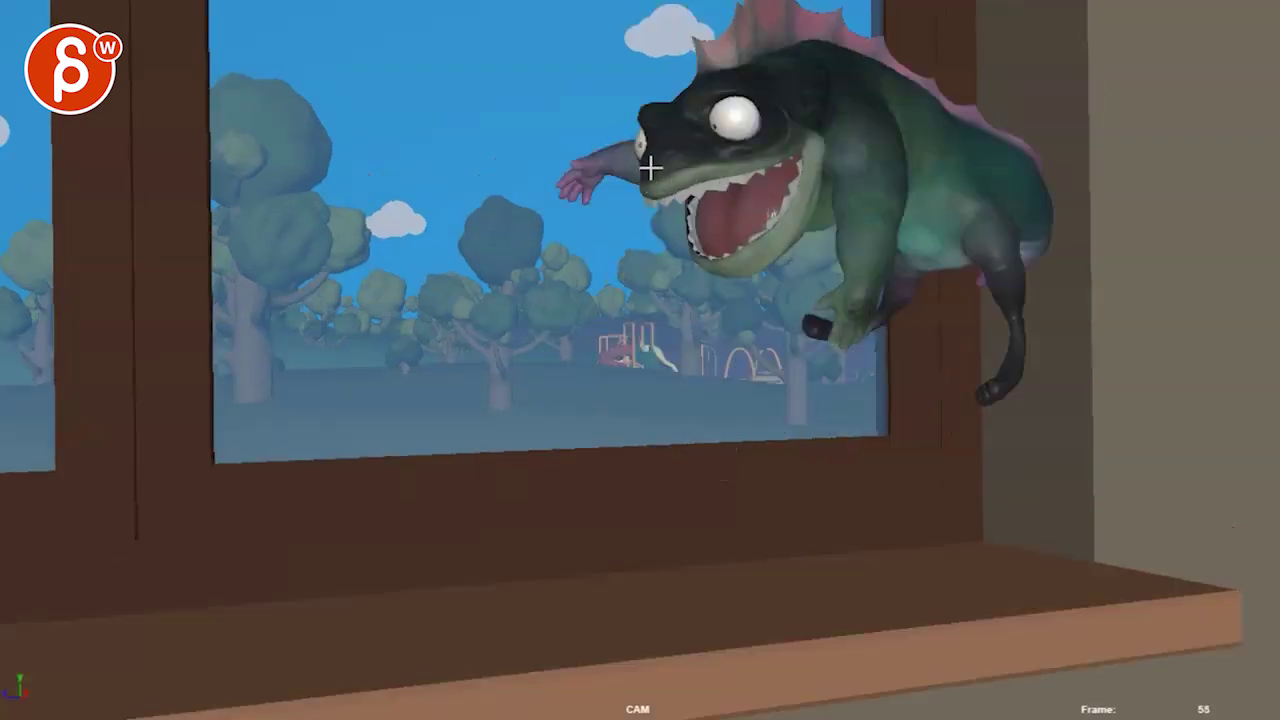
# - Compare the face annotations on frame 54 with the following frames, and clear the sketch on frame 54
pyautogui.hotkey('alt', ',')
pyautogui.hotkey('alt', '.')
pyautogui.hotkey('alt', ',')
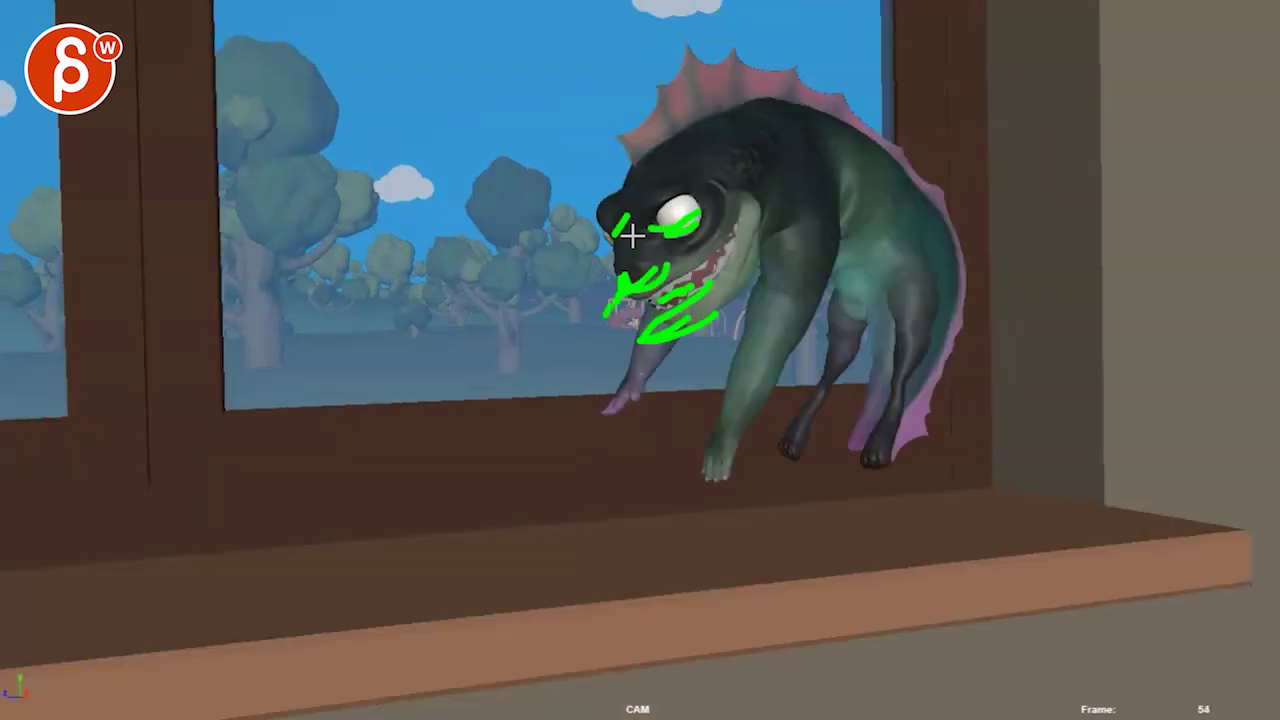
pyautogui.hotkey('alt', '.')
pyautogui.hotkey('alt', '.')
pyautogui.hotkey('alt', '.')
pyautogui.hotkey('alt', ',')
pyautogui.hotkey('alt', ',')
pyautogui.hotkey('alt', ',')
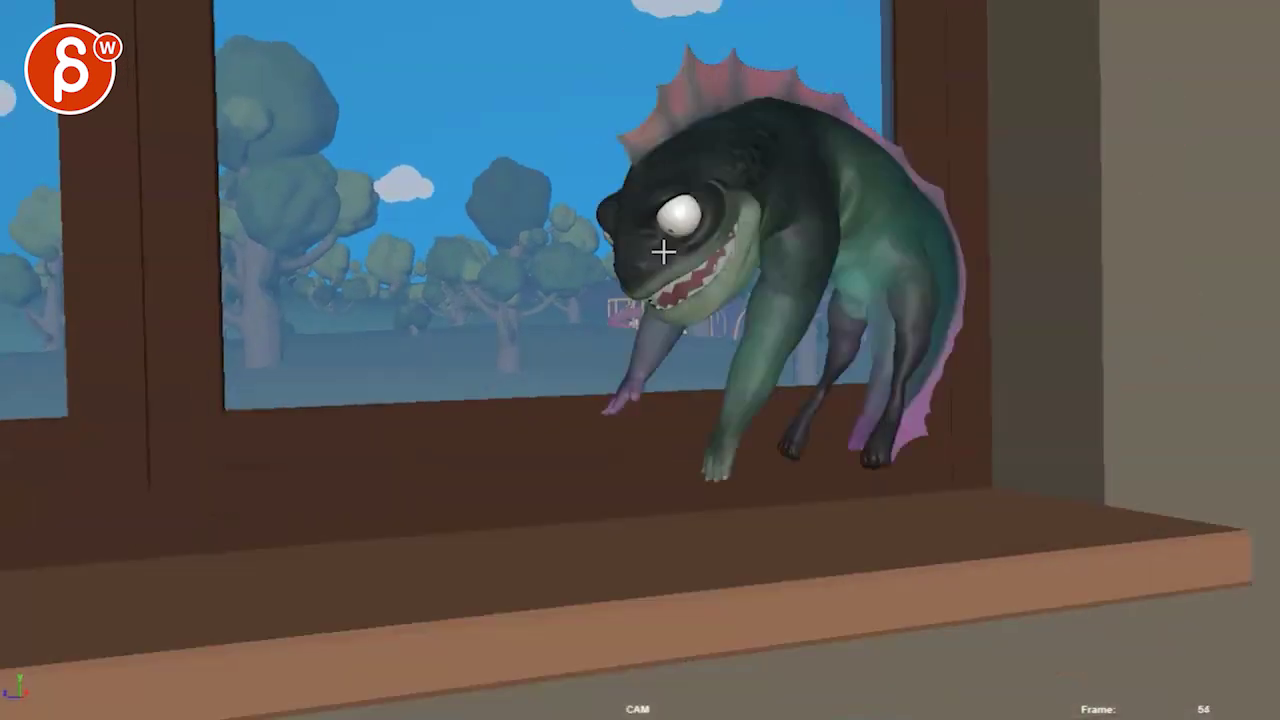
# - Step back and forth around frames 53 to 56 to examine the pose change, stopping on frame 55
pyautogui.hotkey('alt', '.')
pyautogui.hotkey('alt', '.')
pyautogui.press(',')
pyautogui.press(',')
pyautogui.press('.')
pyautogui.press(',')
pyautogui.press('.')
pyautogui.hotkey('alt', '.')
pyautogui.hotkey('alt', ',')
pyautogui.hotkey('alt', ',')
pyautogui.hotkey('alt', ',')
pyautogui.hotkey('alt', '.')
pyautogui.press('.')
pyautogui.press(',')
pyautogui.press('.')
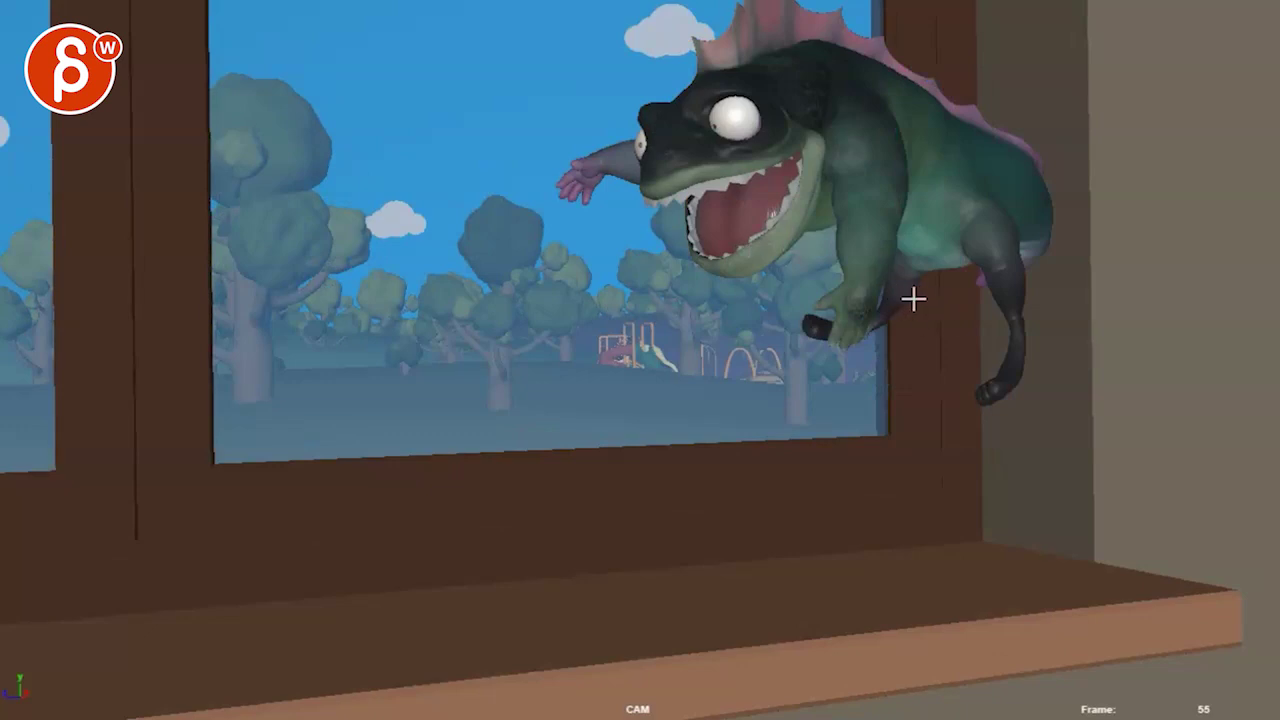
# - On frame 55, sketch strokes for the near arm and hand and the far hind leg beneath the creature's body
pyautogui.moveTo(905, 252)
pyautogui.mouseDown()
pyautogui.moveTo(902, 316)
pyautogui.moveTo(919, 280)
pyautogui.moveTo(893, 334)
pyautogui.mouseUp()
pyautogui.moveTo(912, 290); pyautogui.dragTo(881, 352)
pyautogui.moveTo(859, 215); pyautogui.dragTo(810, 330)
pyautogui.moveTo(886, 271); pyautogui.dragTo(840, 350)
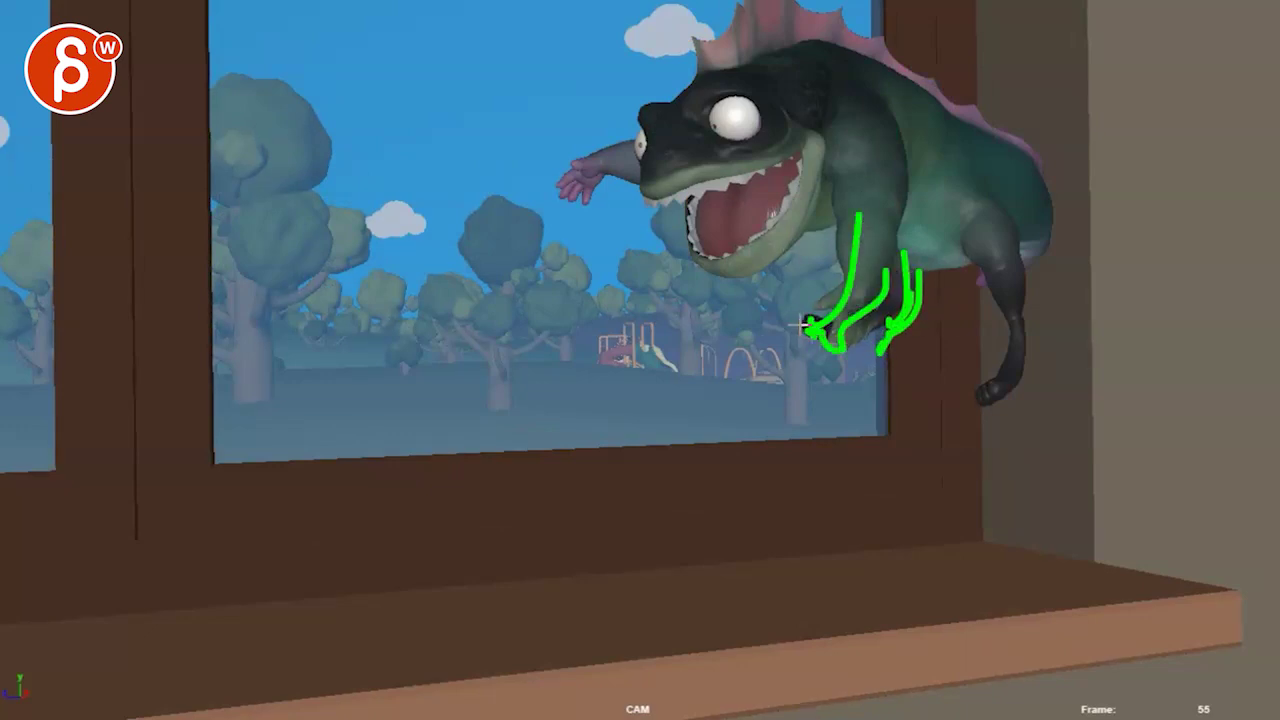
# - On frame 55, sketch a lower far arm, eyelids, pupils and a less open mouth, and advance to frame 56
pyautogui.moveTo(634, 157); pyautogui.dragTo(600, 216)
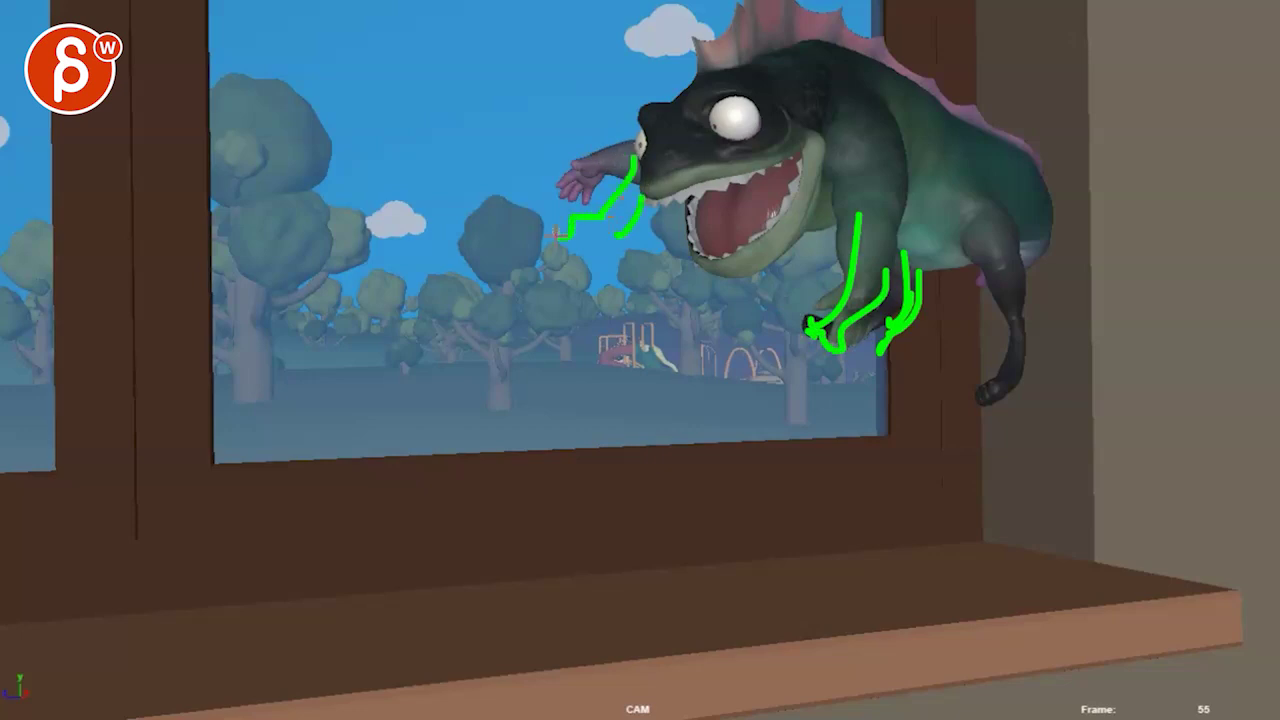
pyautogui.moveTo(760, 106)
pyautogui.mouseDown()
pyautogui.moveTo(719, 104)
pyautogui.moveTo(721, 127)
pyautogui.moveTo(639, 150)
pyautogui.mouseUp()
pyautogui.moveTo(716, 130)
pyautogui.mouseDown()
pyautogui.moveTo(733, 183)
pyautogui.moveTo(750, 167)
pyautogui.moveTo(682, 205)
pyautogui.moveTo(628, 200)
pyautogui.mouseUp()
pyautogui.moveTo(782, 208); pyautogui.dragTo(705, 282)
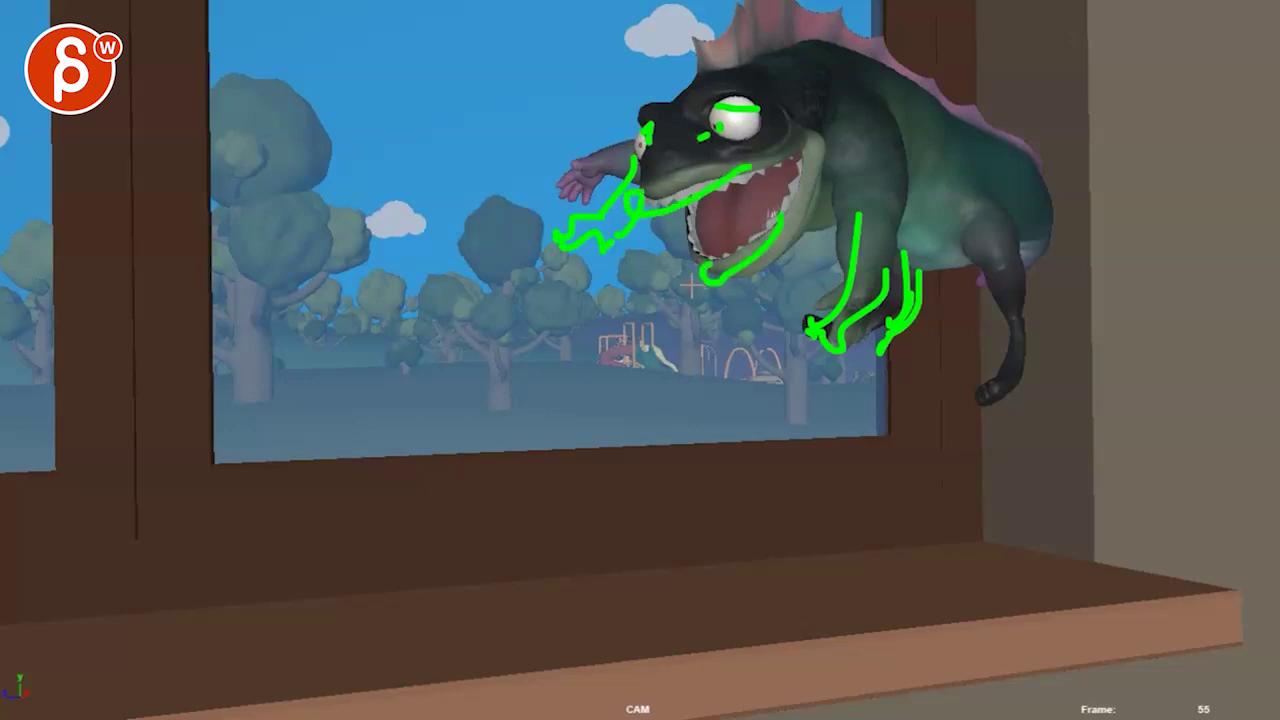
pyautogui.press('Right')
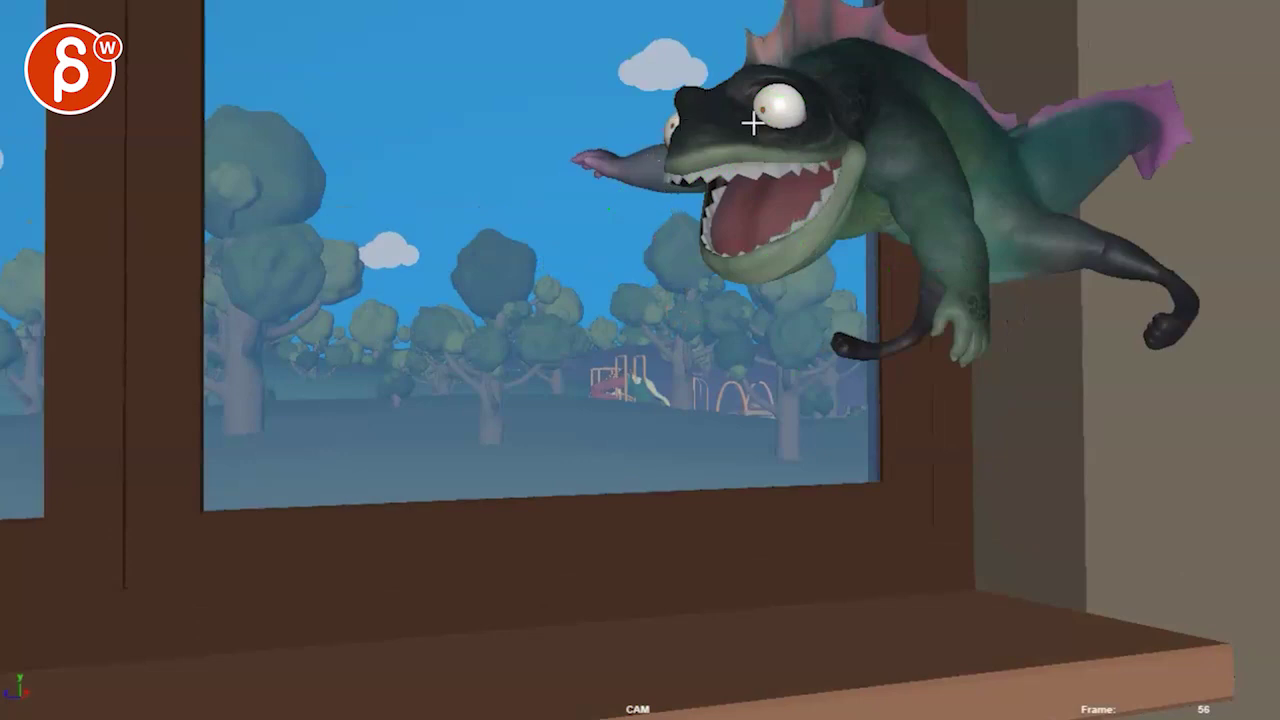
# - On frame 49, draw a line across the creature from its outstretched hand to its hind foot
pyautogui.hotkey('alt', ',')
pyautogui.hotkey('alt', '.')
pyautogui.hotkey('alt', ',')
pyautogui.moveTo(548, 483); pyautogui.dragTo(1008, 466)
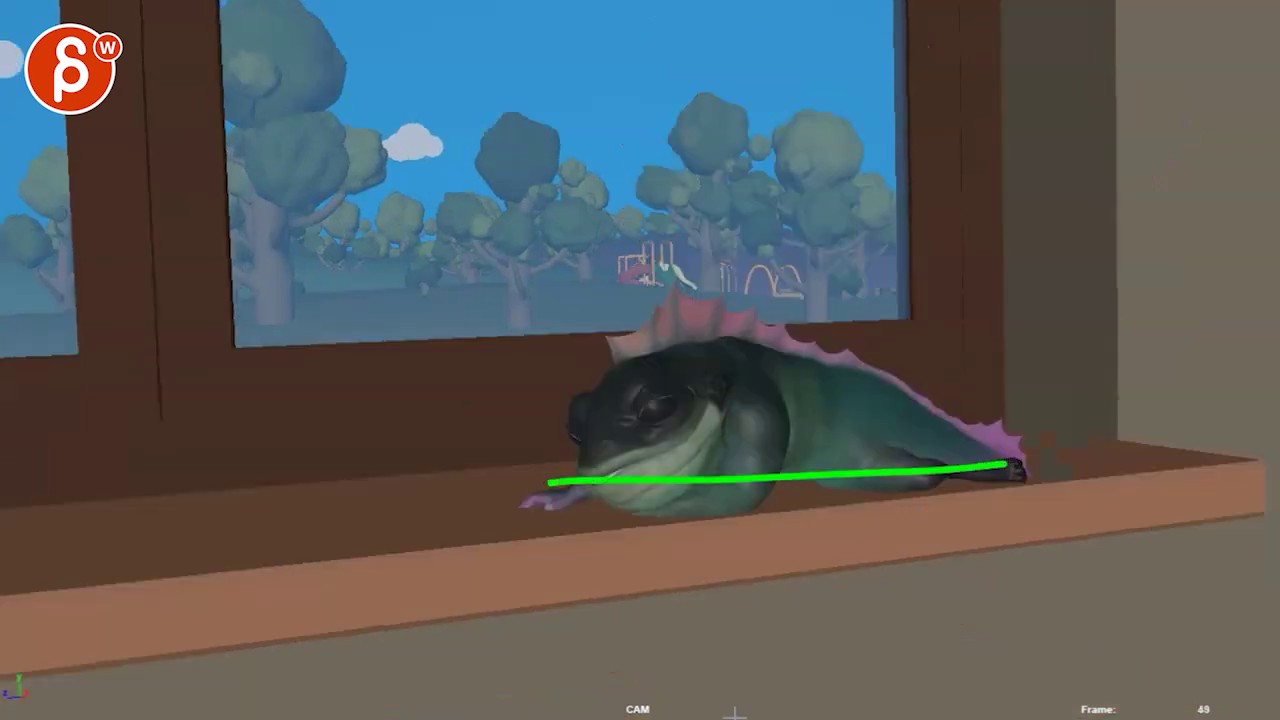
# - On frame 58, sketch a sweeping arc from below the creature's body up to its outstretched far hand
pyautogui.hotkey('alt', '.')
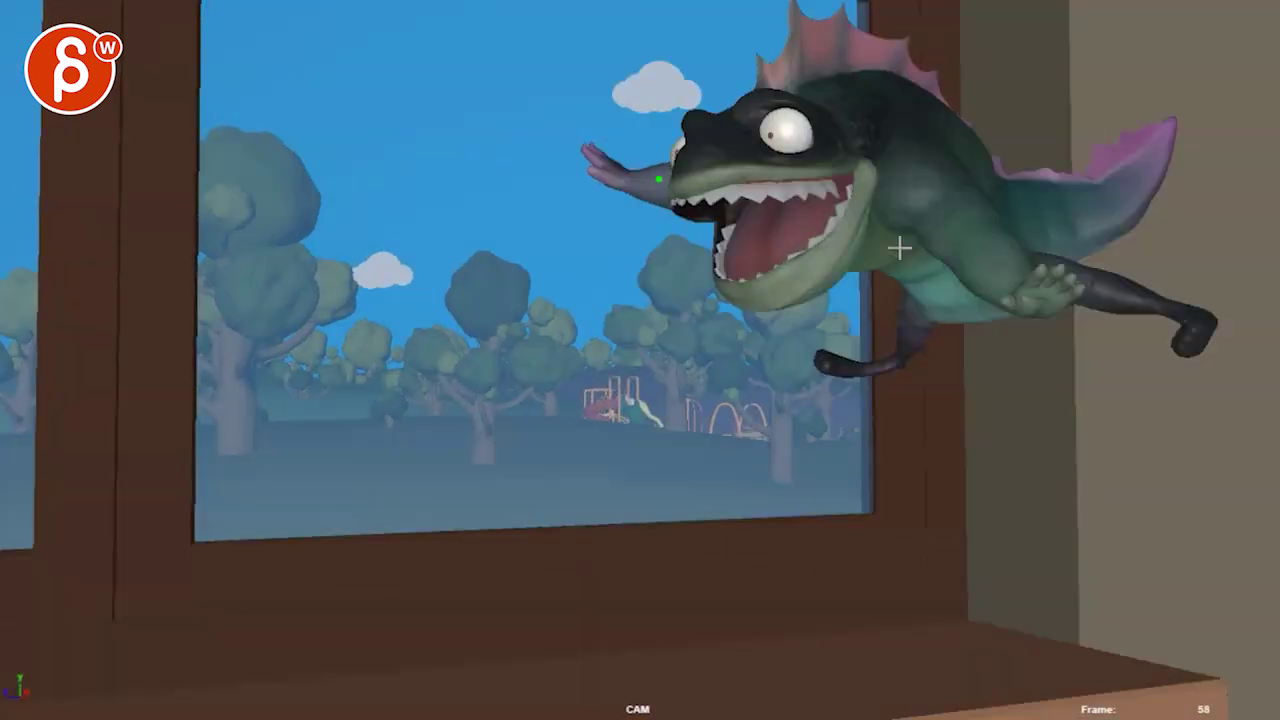
pyautogui.moveTo(908, 388)
pyautogui.mouseDown()
pyautogui.moveTo(586, 286)
pyautogui.moveTo(640, 198)
pyautogui.mouseUp()
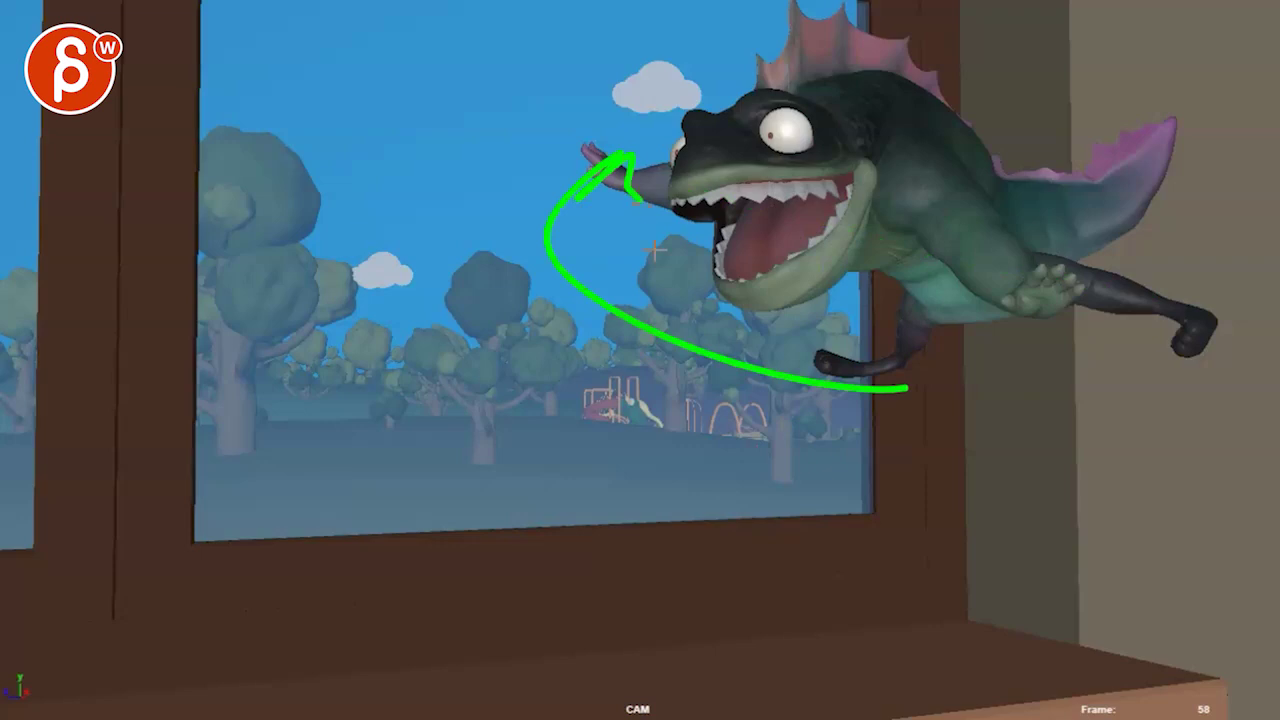
pyautogui.moveTo(946, 284); pyautogui.dragTo(708, 162)
# - On frame 52, sketch a curve below the outstretched hand and a short angled mark over the creature's mouth
pyautogui.moveTo(726, 718); pyautogui.dragTo(660, 718)
pyautogui.moveTo(1112, 442); pyautogui.dragTo(70, 566)
pyautogui.moveTo(660, 718); pyautogui.dragTo(734, 718)
pyautogui.moveTo(532, 465); pyautogui.dragTo(626, 556)
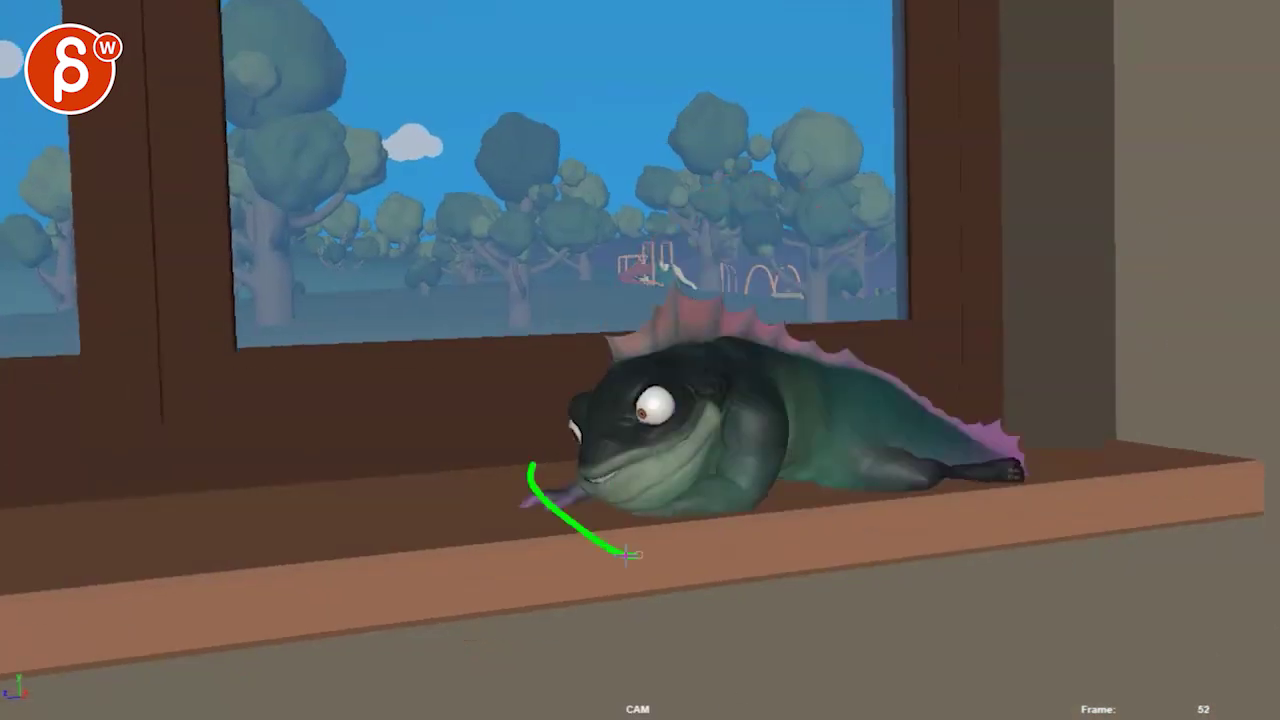
pyautogui.moveTo(645, 475); pyautogui.dragTo(684, 468)
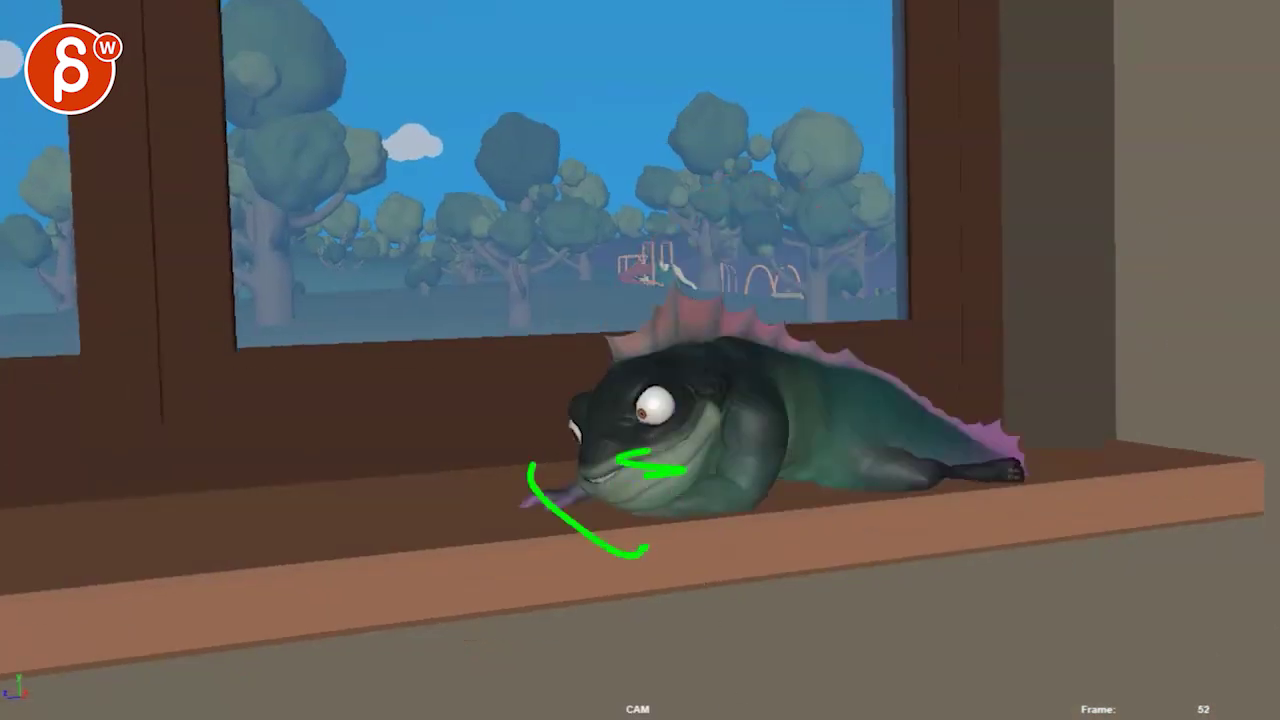
# - Advance to frame 57 and try a looping curved arrow beneath the creature's open mouth
pyautogui.press('Right')
pyautogui.press('Right')
pyautogui.press('Right')
pyautogui.press('Right')
pyautogui.press('Right')
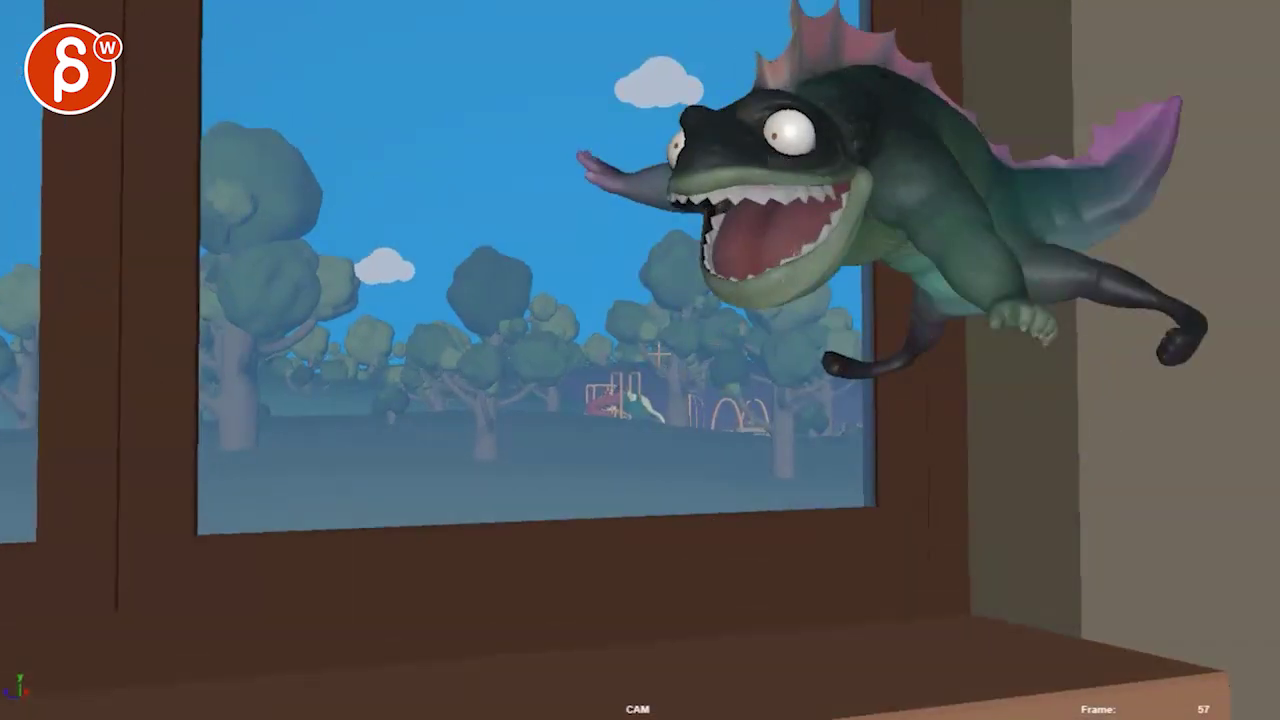
pyautogui.moveTo(851, 334)
pyautogui.mouseDown()
pyautogui.moveTo(765, 386)
pyautogui.moveTo(775, 392)
pyautogui.mouseUp()
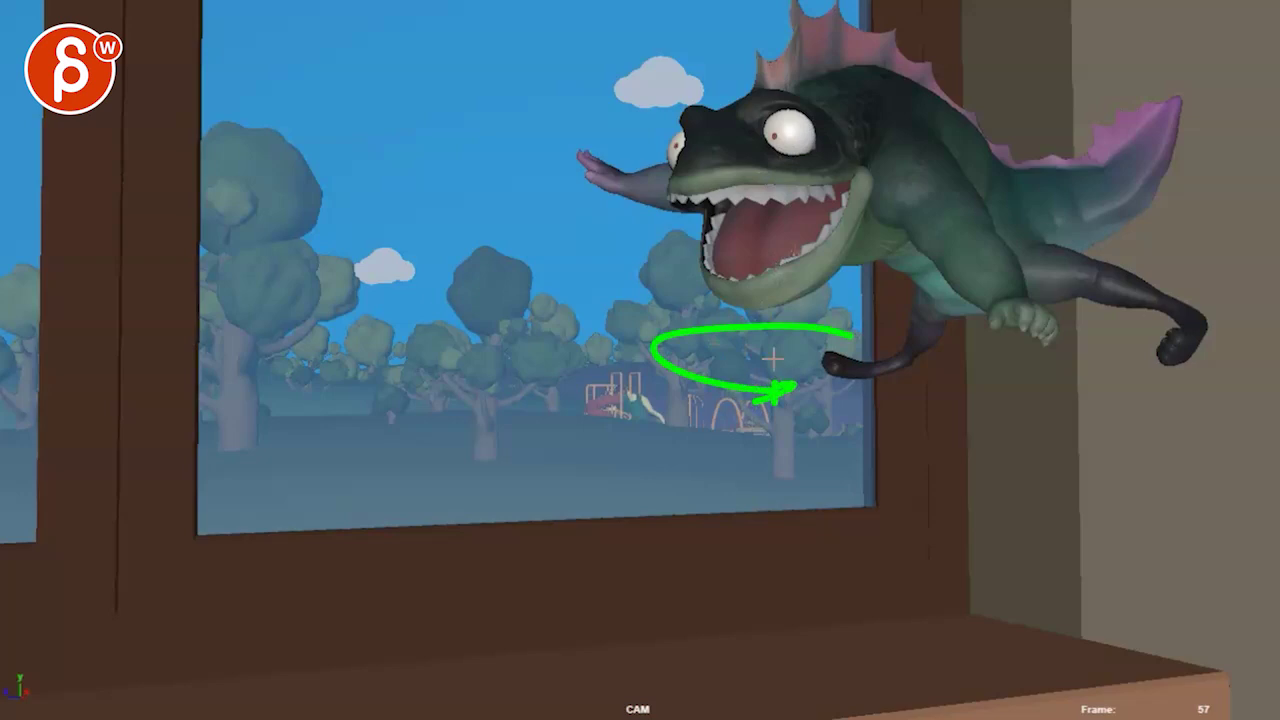
pyautogui.hotkey('ctrl', 'z')
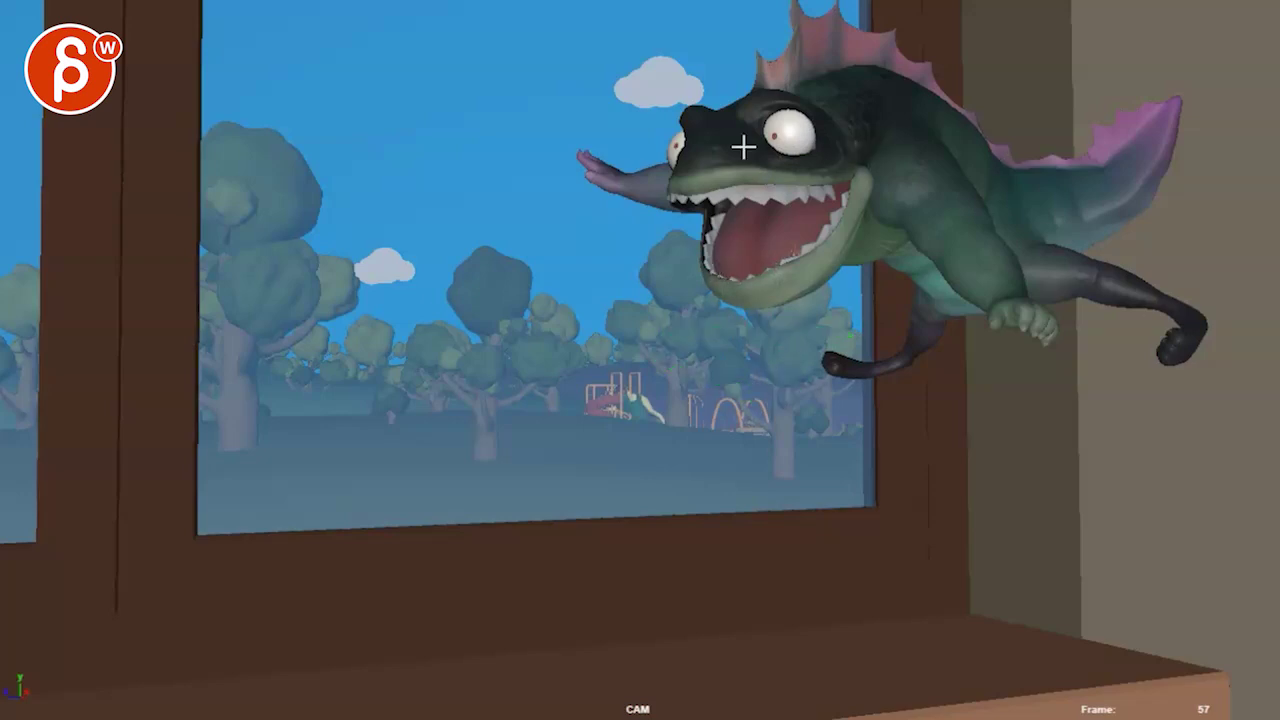
# - On frame 57, outline both eyes and lids, then sketch the back fin, the curve of the back and the hind leg direction
pyautogui.moveTo(781, 128)
pyautogui.mouseDown()
pyautogui.moveTo(770, 150)
pyautogui.moveTo(790, 128)
pyautogui.mouseUp()
pyautogui.moveTo(690, 140)
pyautogui.mouseDown()
pyautogui.moveTo(682, 160)
pyautogui.moveTo(737, 114)
pyautogui.mouseUp()
pyautogui.moveTo(1024, 152)
pyautogui.mouseDown()
pyautogui.moveTo(1082, 112)
pyautogui.moveTo(1034, 190)
pyautogui.mouseUp()
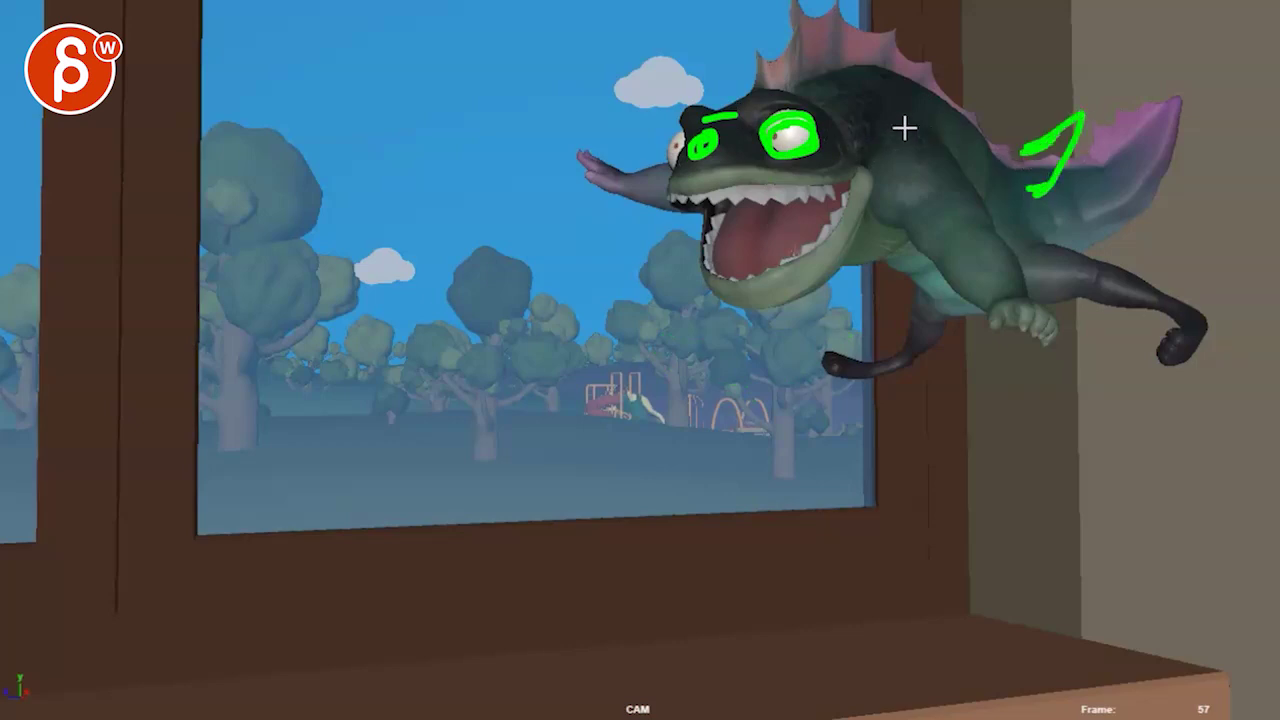
pyautogui.moveTo(734, 104)
pyautogui.mouseDown()
pyautogui.moveTo(746, 48)
pyautogui.moveTo(871, 63)
pyautogui.moveTo(1000, 242)
pyautogui.mouseUp()
pyautogui.moveTo(940, 116); pyautogui.dragTo(1018, 145)
pyautogui.moveTo(968, 201)
pyautogui.mouseDown()
pyautogui.moveTo(1100, 297)
pyautogui.moveTo(1058, 288)
pyautogui.mouseUp()
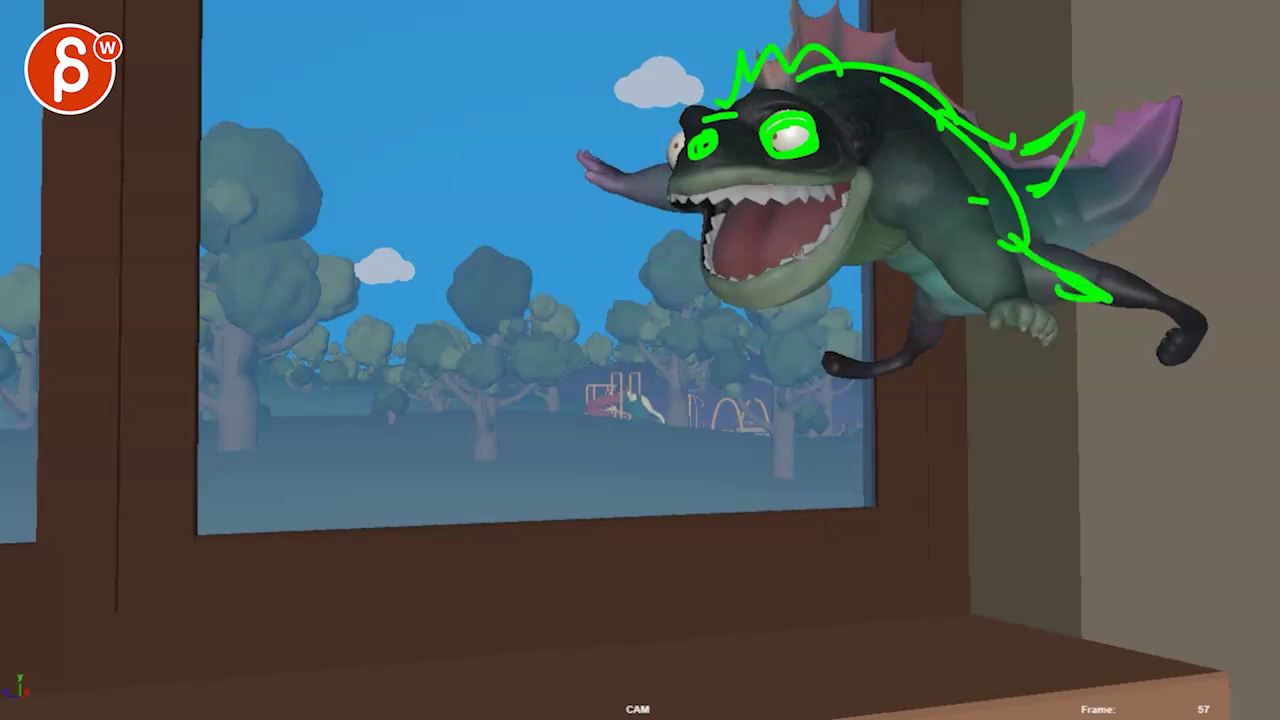
# - Sketch straight lines along the tail and outstretched arm, a smaller mouth and short strokes below the jaw, and clear the annotations
pyautogui.moveTo(928, 188); pyautogui.dragTo(1172, 251)
pyautogui.moveTo(952, 207)
pyautogui.mouseDown()
pyautogui.moveTo(1192, 215)
pyautogui.moveTo(1150, 232)
pyautogui.mouseUp()
pyautogui.moveTo(850, 188)
pyautogui.mouseDown()
pyautogui.moveTo(664, 200)
pyautogui.moveTo(870, 262)
pyautogui.moveTo(752, 196)
pyautogui.moveTo(625, 218)
pyautogui.moveTo(668, 222)
pyautogui.mouseUp()
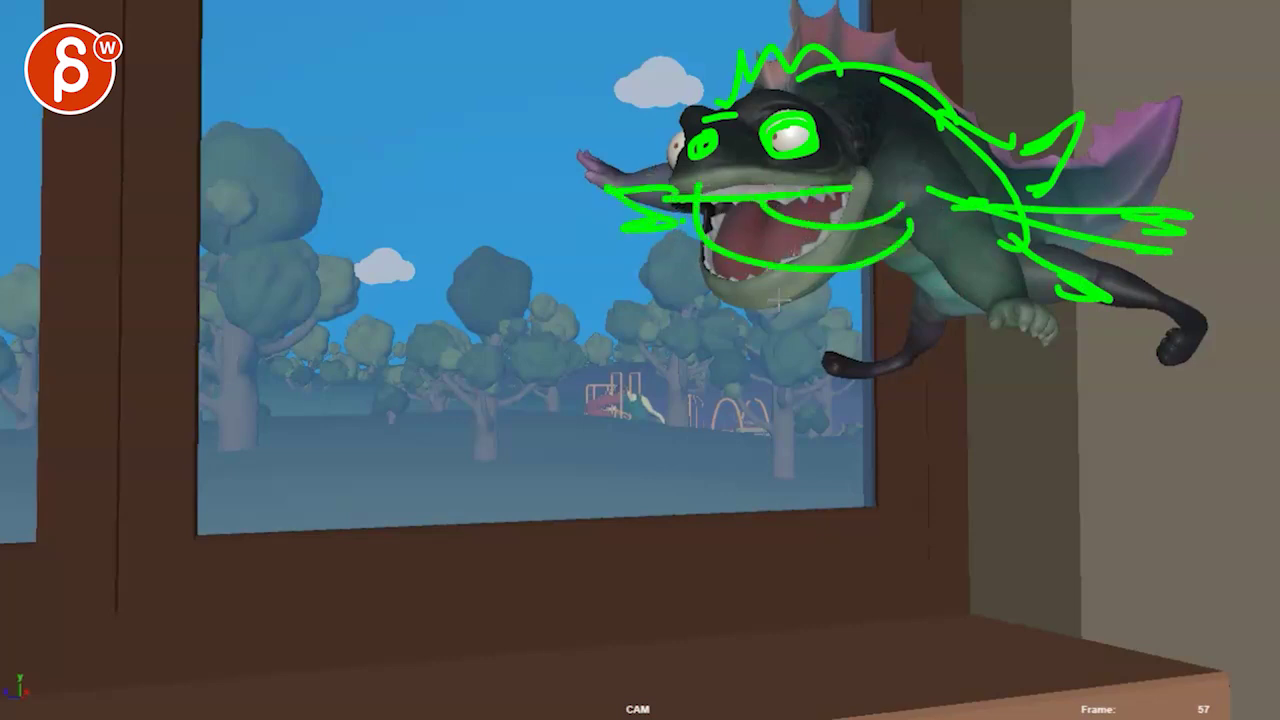
pyautogui.moveTo(738, 272); pyautogui.dragTo(680, 334)
pyautogui.moveTo(730, 248); pyautogui.dragTo(694, 280)
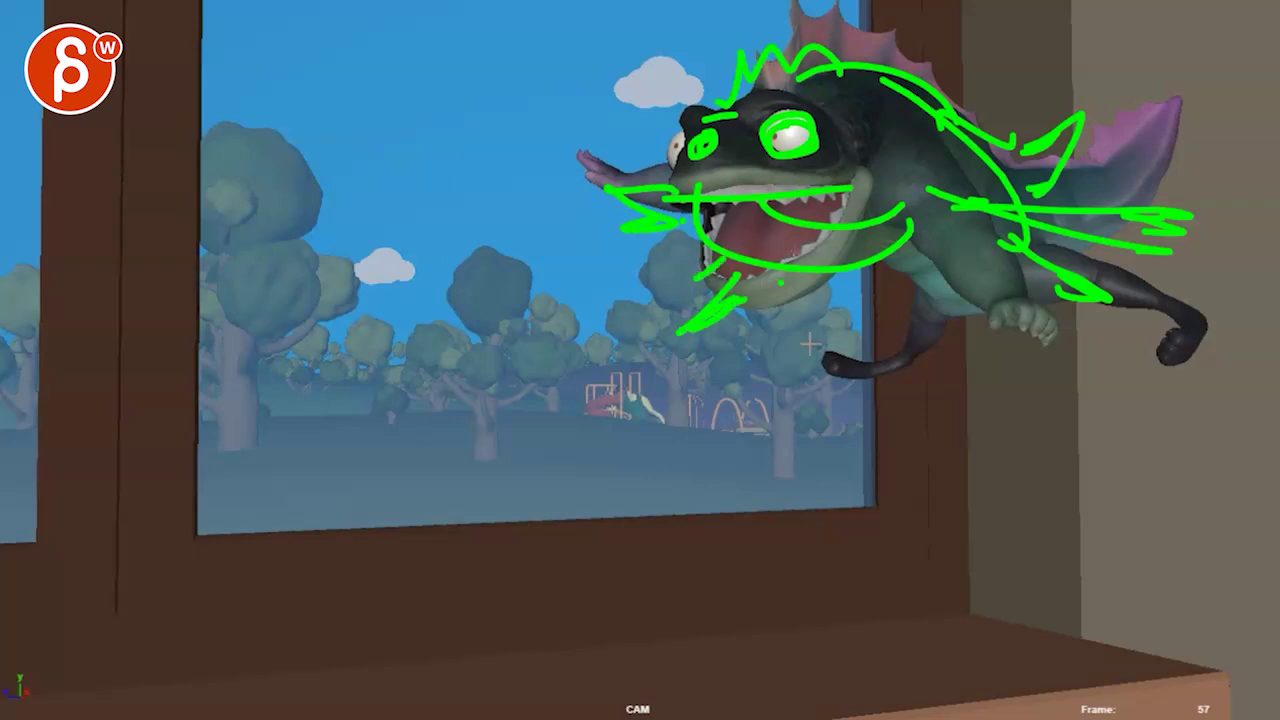
pyautogui.press('Escape')
pyautogui.moveTo(755, 311); pyautogui.dragTo(745, 348)
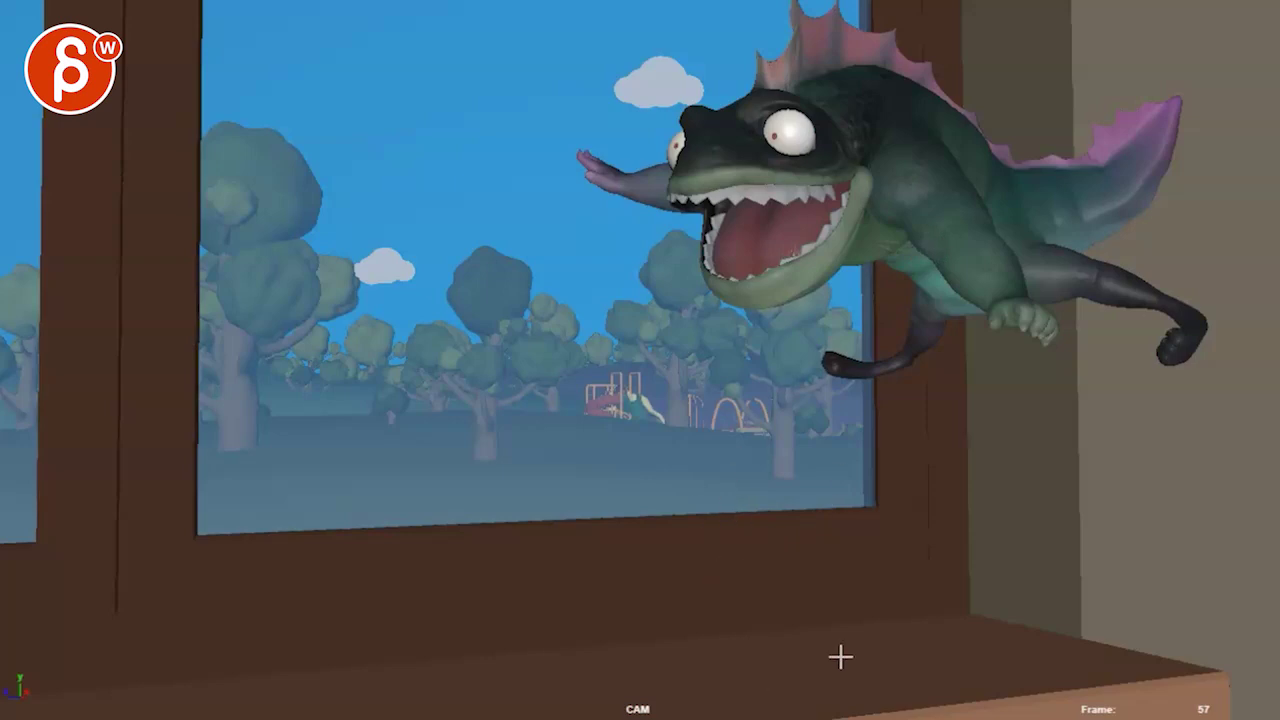
# - Mark a line on the sill, sketch a tall panel with a hand in front of the creature, and clear the annotations
pyautogui.moveTo(1020, 639); pyautogui.dragTo(780, 670)
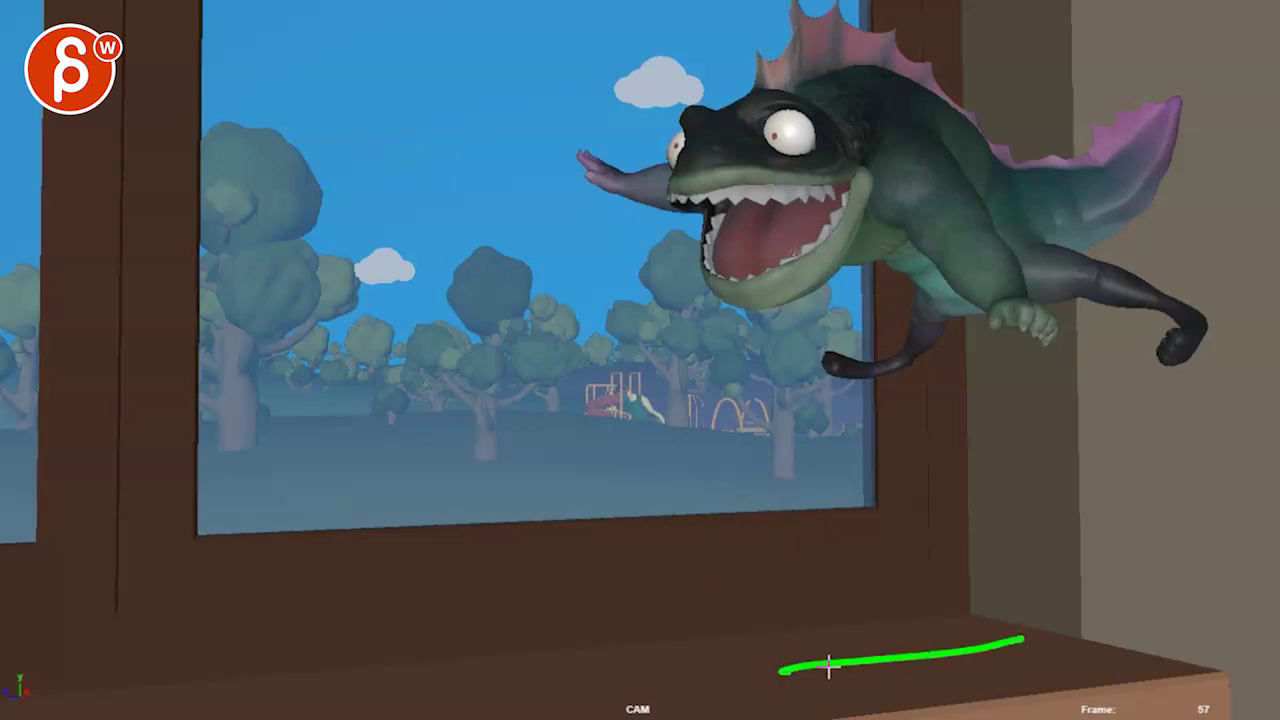
pyautogui.moveTo(495, 183); pyautogui.dragTo(493, 408)
pyautogui.moveTo(568, 156); pyautogui.dragTo(573, 384)
pyautogui.moveTo(507, 210); pyautogui.dragTo(500, 300)
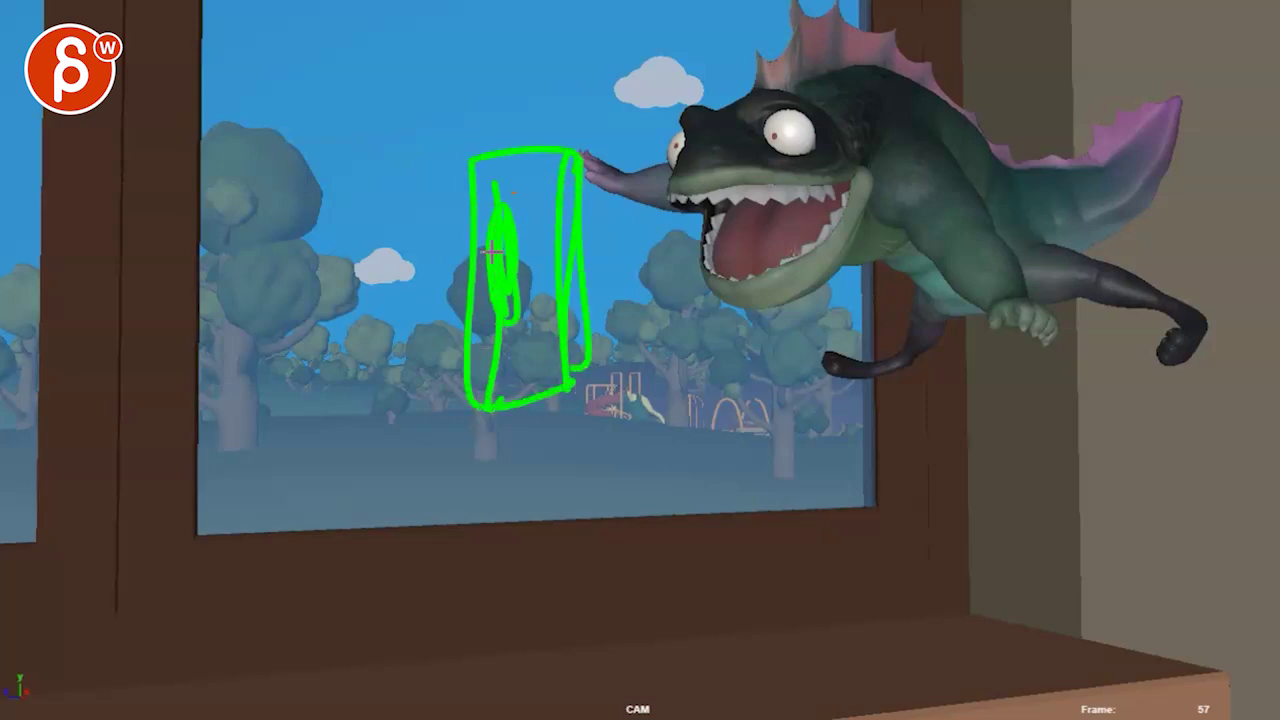
pyautogui.moveTo(738, 152); pyautogui.dragTo(680, 134)
pyautogui.moveTo(467, 220)
pyautogui.mouseDown()
pyautogui.moveTo(545, 292)
pyautogui.moveTo(484, 249)
pyautogui.mouseUp()
pyautogui.moveTo(512, 172); pyautogui.dragTo(413, 202)
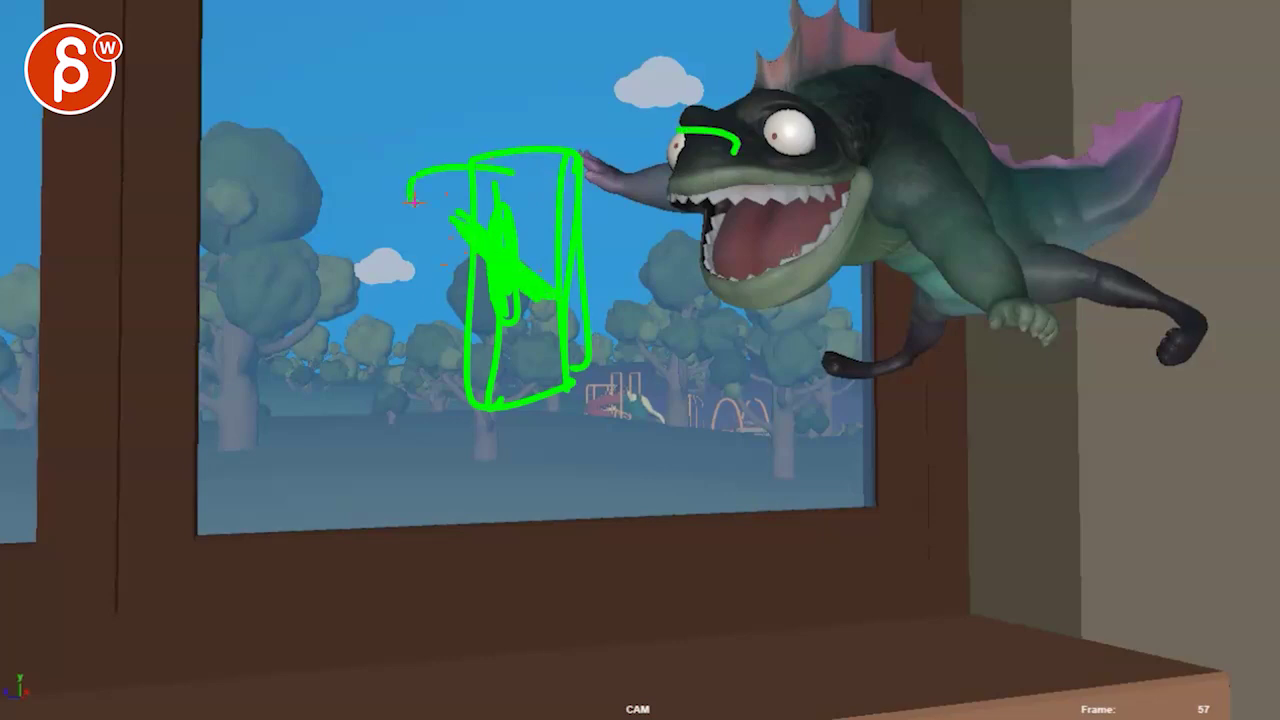
pyautogui.press('Escape')
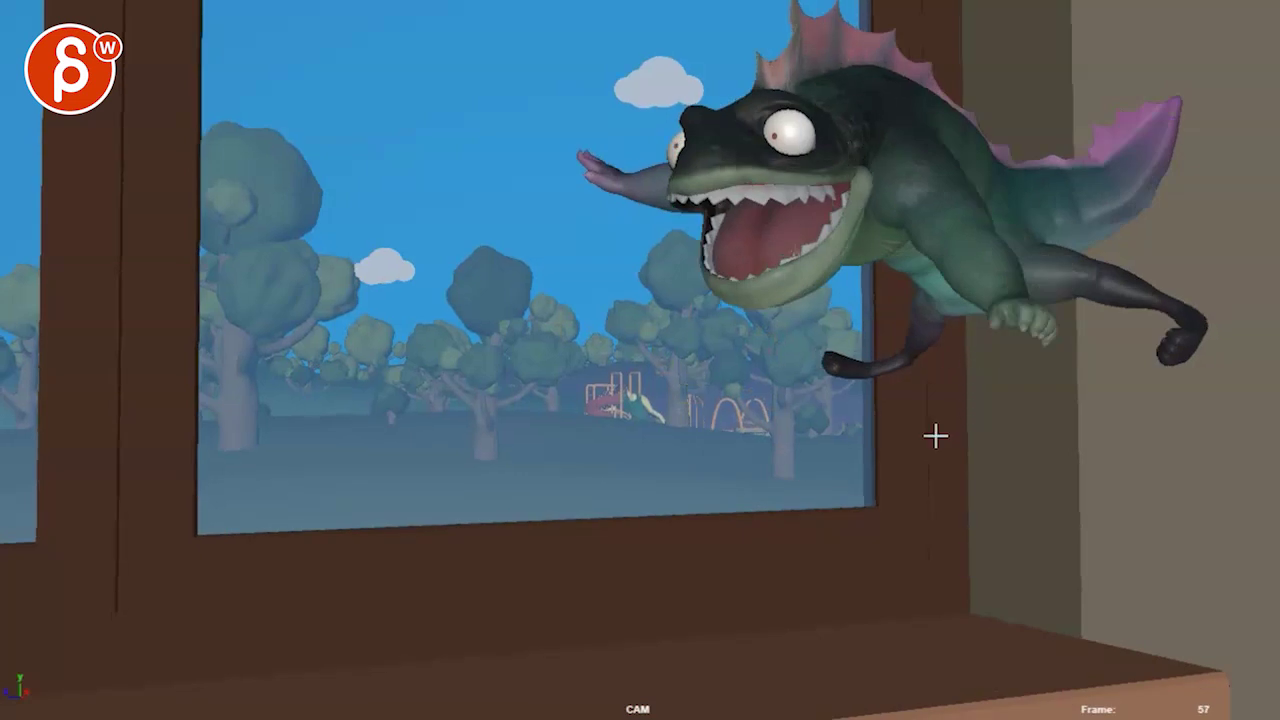
# - On frame 55, sketch lid lines over the near eye, and advance to frame 56
pyautogui.press(',')
pyautogui.press(',')
pyautogui.press(',')
pyautogui.press('.')
pyautogui.press('.')
pyautogui.moveTo(748, 100)
pyautogui.mouseDown()
pyautogui.moveTo(690, 110)
pyautogui.moveTo(698, 128)
pyautogui.mouseUp()
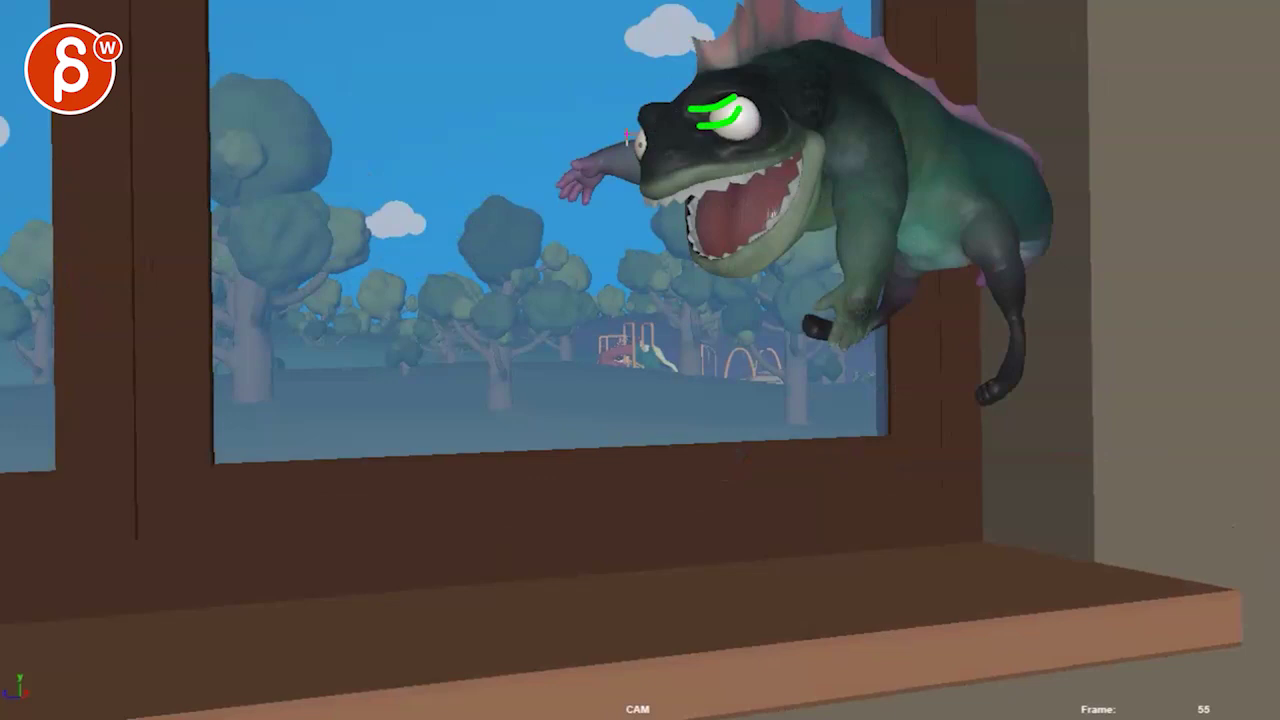
pyautogui.press(',')
pyautogui.press('.')
pyautogui.press('.')
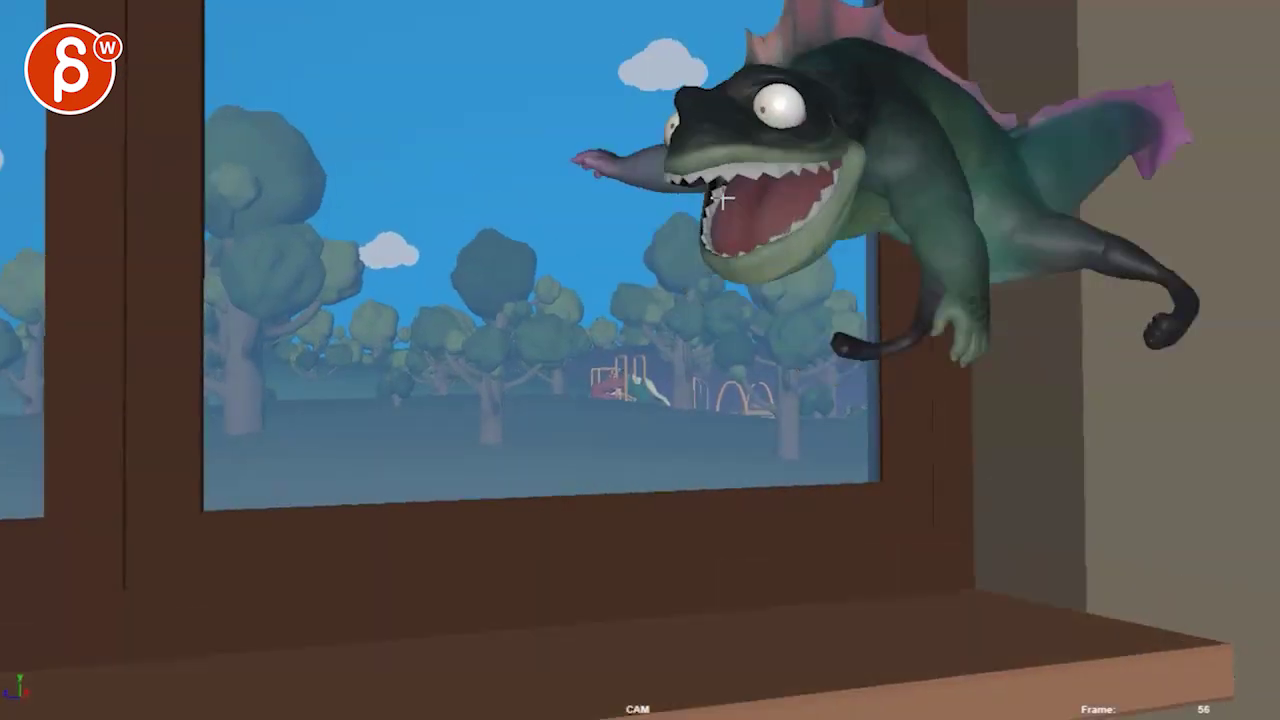
# - On frame 56, sketch raised arcs above both eyes and contour lines along the upper lip and teeth
pyautogui.moveTo(743, 95)
pyautogui.mouseDown()
pyautogui.moveTo(765, 65)
pyautogui.moveTo(805, 100)
pyautogui.moveTo(748, 100)
pyautogui.moveTo(739, 116)
pyautogui.moveTo(787, 63)
pyautogui.moveTo(808, 100)
pyautogui.mouseUp()
pyautogui.hotkey('ctrl', 'z')
pyautogui.hotkey('ctrl', 'z')
pyautogui.moveTo(684, 86); pyautogui.dragTo(708, 93)
pyautogui.moveTo(845, 156)
pyautogui.mouseDown()
pyautogui.moveTo(765, 132)
pyautogui.moveTo(689, 134)
pyautogui.moveTo(665, 160)
pyautogui.moveTo(806, 157)
pyautogui.mouseUp()
pyautogui.moveTo(684, 168); pyautogui.dragTo(802, 168)
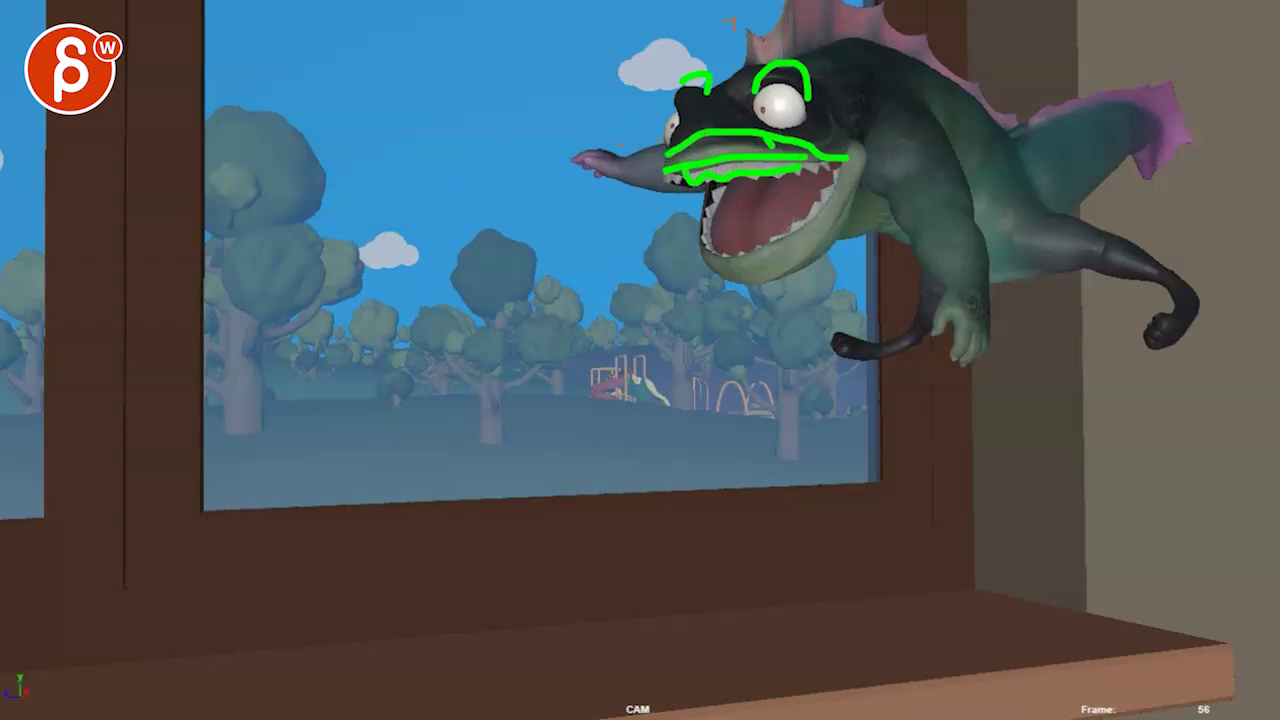
# - Sketch a row of fin spikes along the creature's back, a line across its torso and spread toes at the hind foot
pyautogui.moveTo(742, 58)
pyautogui.mouseDown()
pyautogui.moveTo(758, 8)
pyautogui.moveTo(786, 4)
pyautogui.mouseUp()
pyautogui.moveTo(810, 28); pyautogui.dragTo(830, 4)
pyautogui.moveTo(850, 22)
pyautogui.mouseDown()
pyautogui.moveTo(876, 4)
pyautogui.moveTo(902, 12)
pyautogui.mouseUp()
pyautogui.moveTo(910, 48)
pyautogui.mouseDown()
pyautogui.moveTo(928, 26)
pyautogui.moveTo(970, 60)
pyautogui.mouseUp()
pyautogui.moveTo(990, 118)
pyautogui.mouseDown()
pyautogui.moveTo(1002, 90)
pyautogui.moveTo(1028, 94)
pyautogui.mouseUp()
pyautogui.moveTo(1048, 114); pyautogui.dragTo(1066, 84)
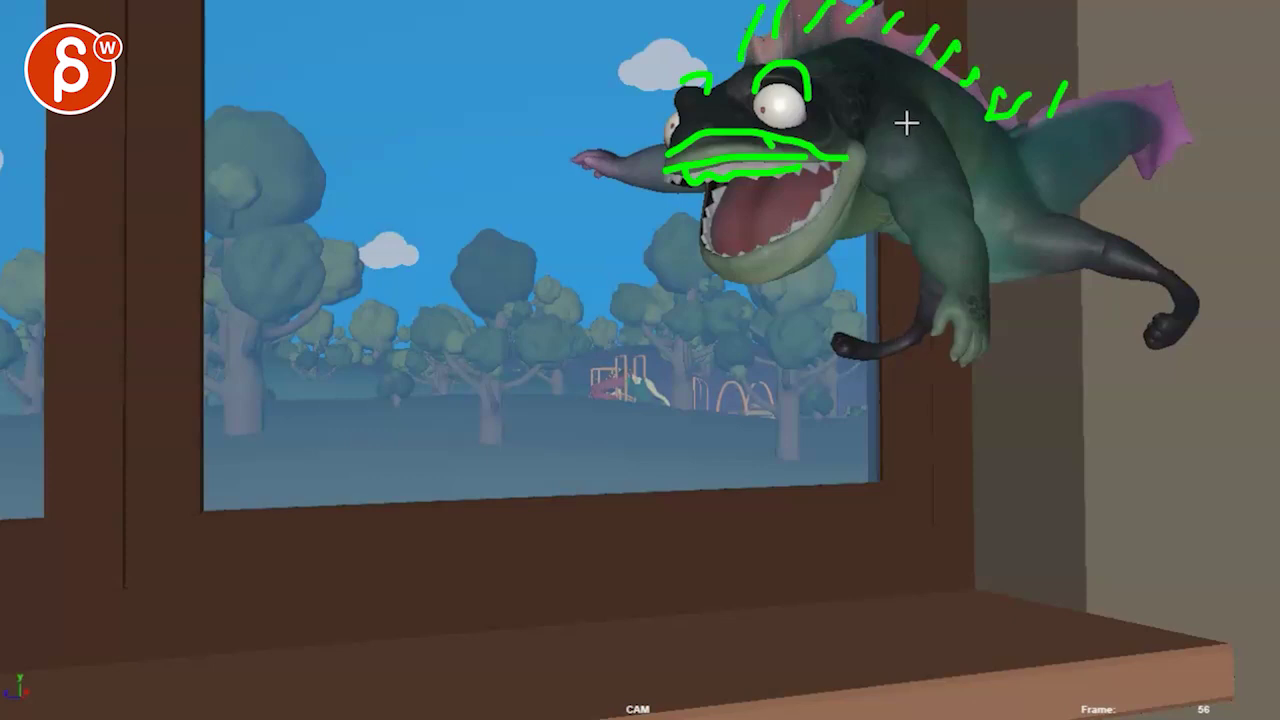
pyautogui.moveTo(914, 126); pyautogui.dragTo(1094, 176)
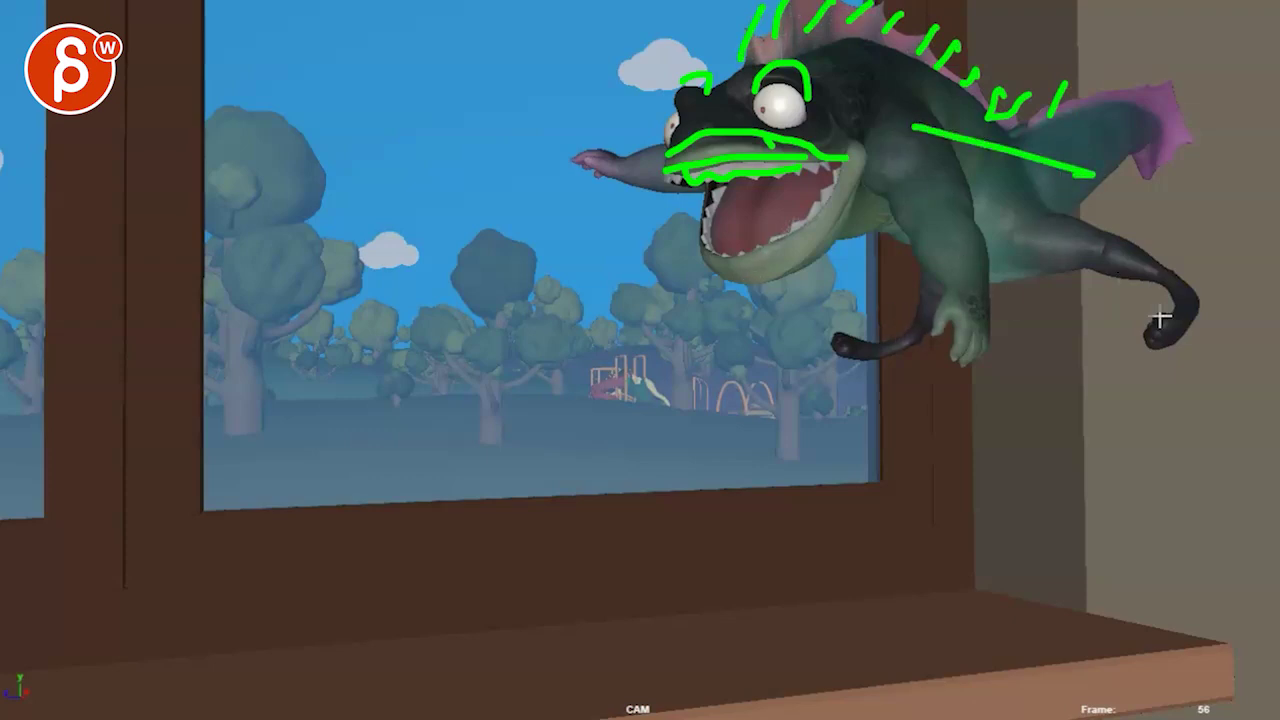
pyautogui.moveTo(1162, 281)
pyautogui.mouseDown()
pyautogui.moveTo(1234, 303)
pyautogui.moveTo(1214, 285)
pyautogui.mouseUp()
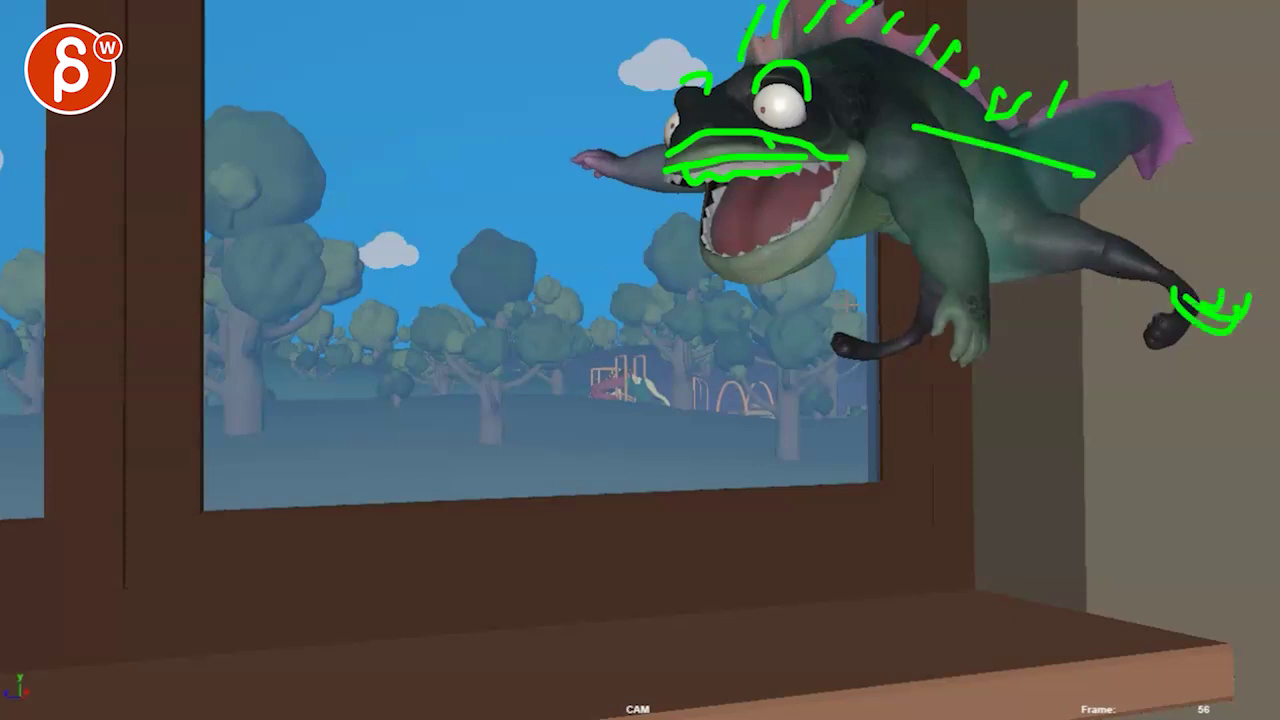
# - Sketch spirals on the sill and under the jaw joined by a curve, add two short strokes, and clear the annotations
pyautogui.moveTo(725, 585)
pyautogui.mouseDown()
pyautogui.moveTo(669, 603)
pyautogui.moveTo(729, 629)
pyautogui.moveTo(830, 325)
pyautogui.mouseUp()
pyautogui.moveTo(916, 340); pyautogui.dragTo(818, 277)
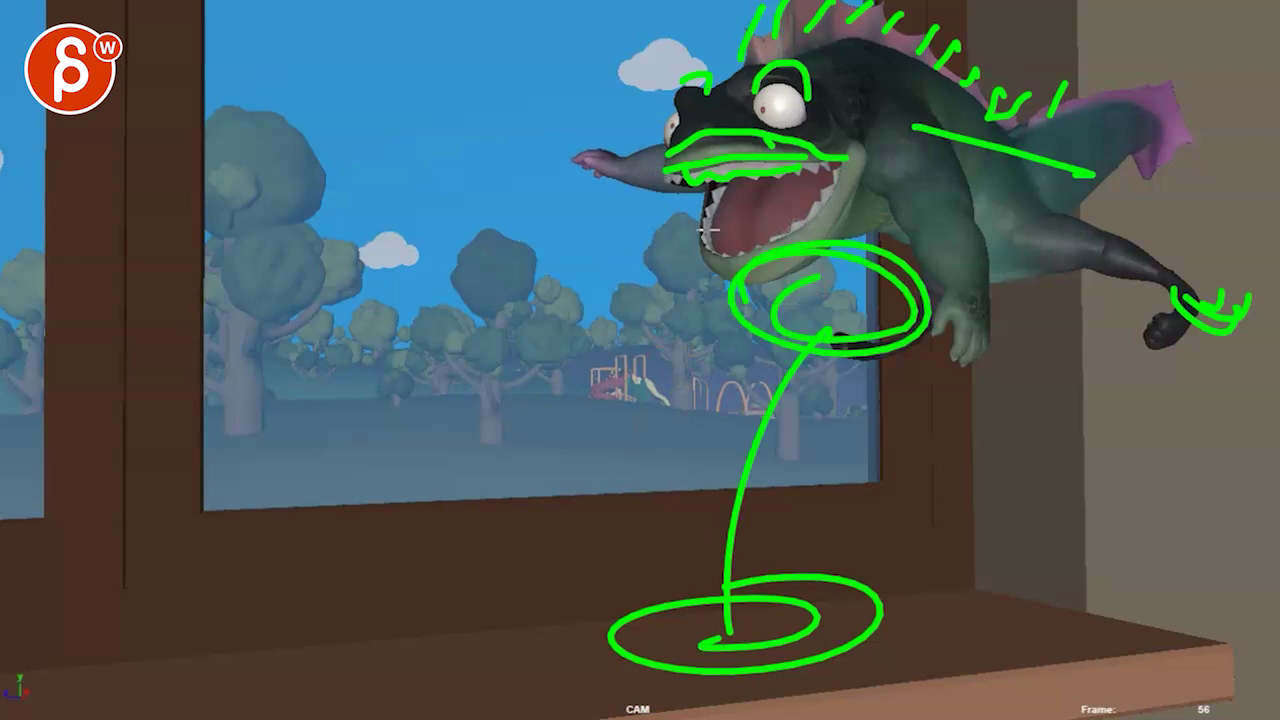
pyautogui.moveTo(718, 347); pyautogui.dragTo(694, 404)
pyautogui.moveTo(736, 370); pyautogui.dragTo(692, 411)
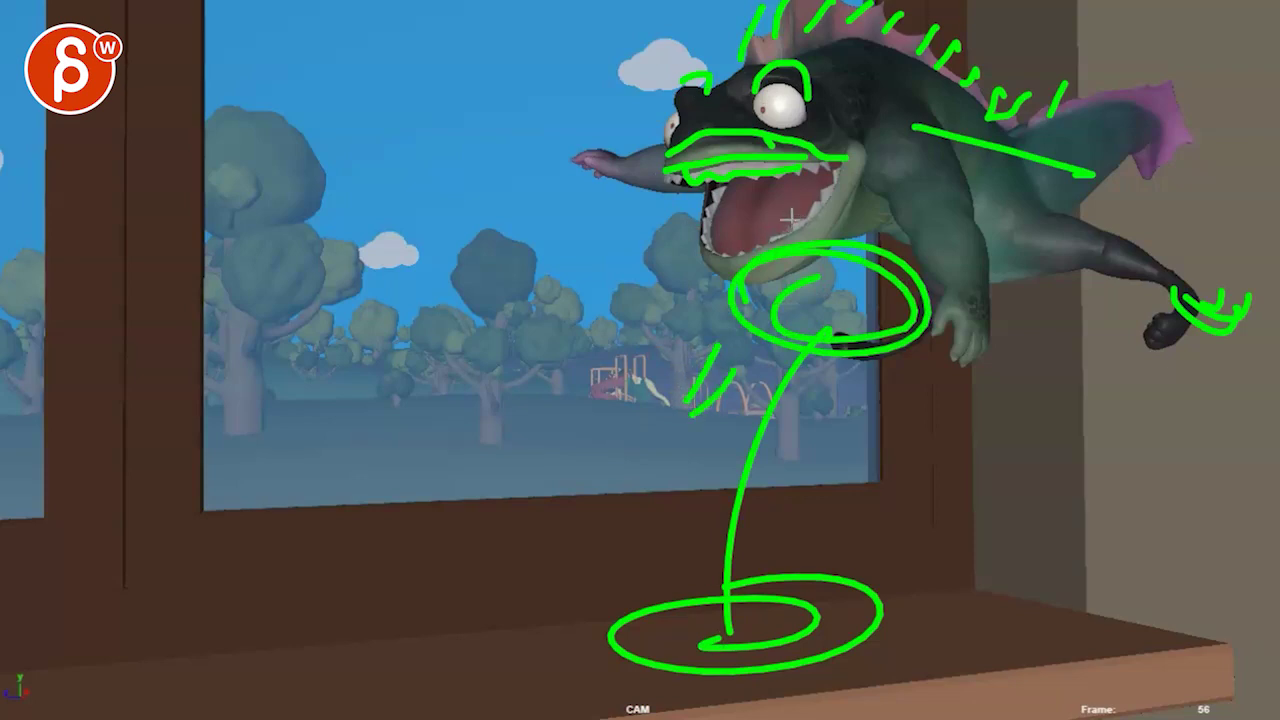
pyautogui.press('Escape')
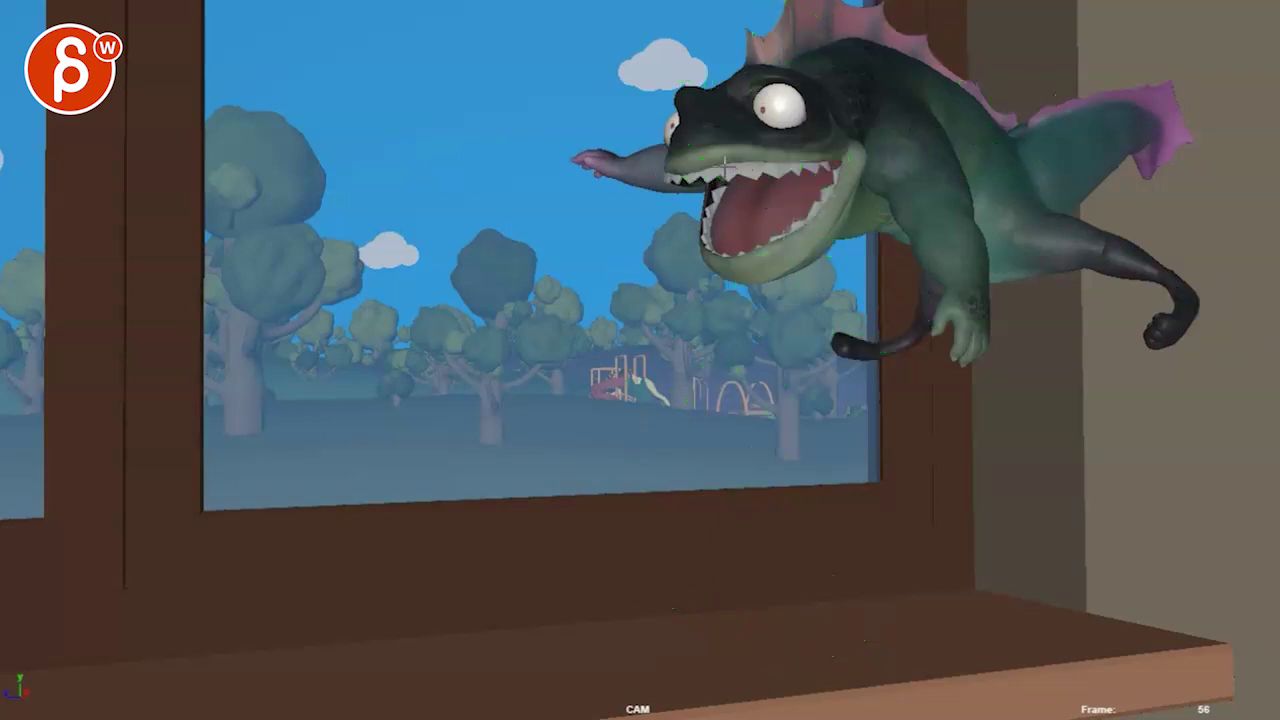
# - On frame 58, sketch lid marks over both eyes and a short stroke at the corner of the mouth
pyautogui.hotkey('alt', '.')
pyautogui.hotkey('alt', '.')
pyautogui.moveTo(765, 110); pyautogui.dragTo(808, 112)
pyautogui.moveTo(700, 124); pyautogui.dragTo(676, 116)
pyautogui.moveTo(853, 160); pyautogui.dragTo(831, 177)
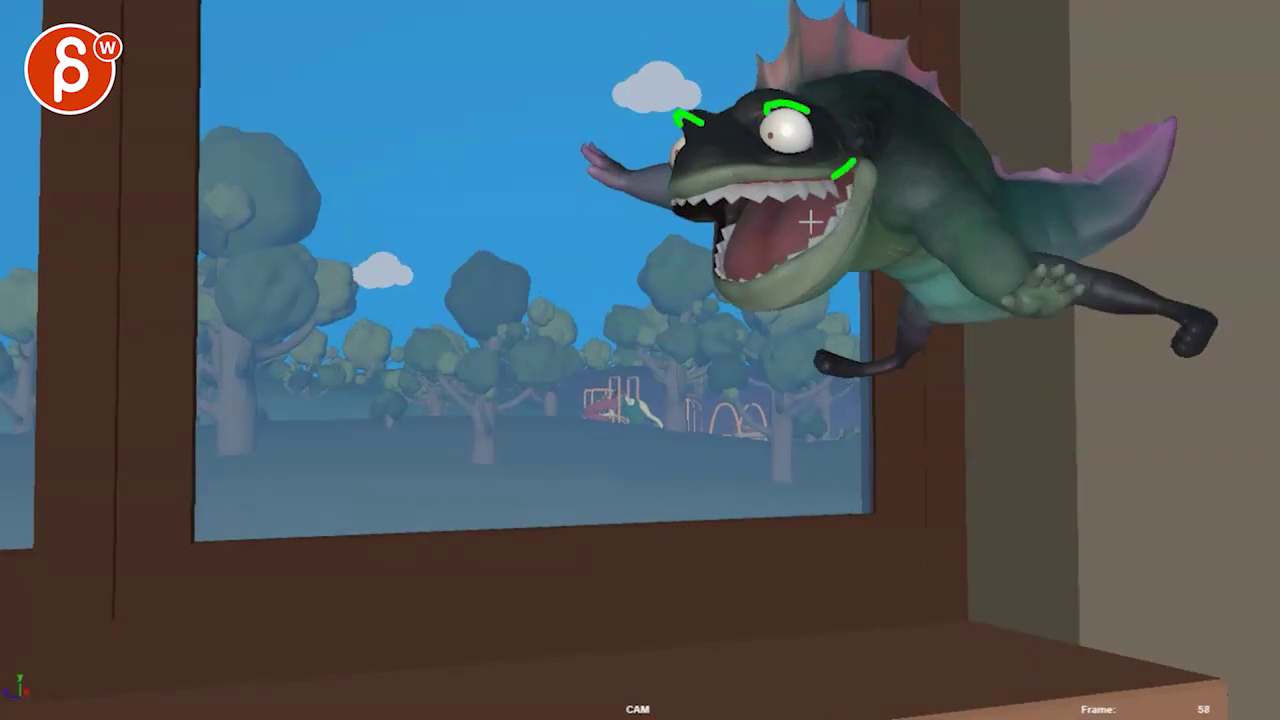
# - Step back and forth through frames 58 to 69 to examine the creature's hang time and the start of its fall
pyautogui.hotkey('alt', '.')
pyautogui.hotkey('alt', '.')
pyautogui.hotkey('alt', '.')
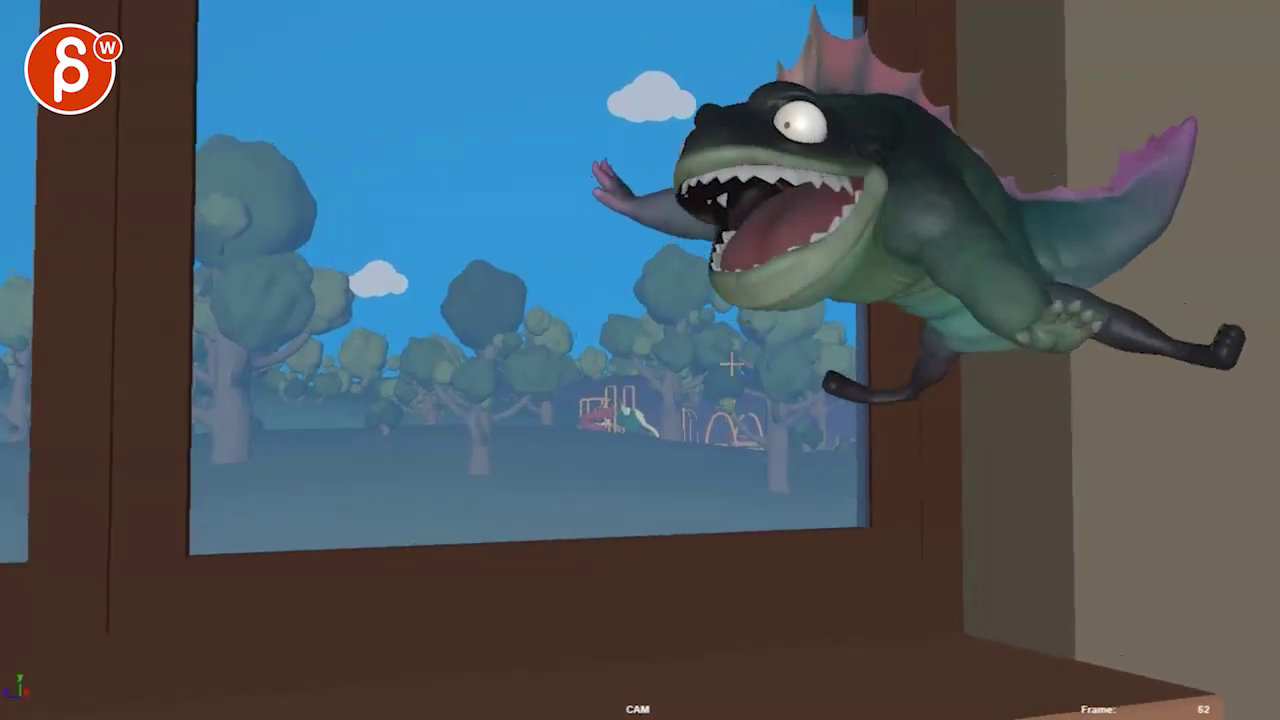
pyautogui.hotkey('alt', '.')
pyautogui.hotkey('alt', '.')
pyautogui.hotkey('alt', '.')
pyautogui.hotkey('alt', '.')
pyautogui.hotkey('alt', '.')
pyautogui.hotkey('alt', '.')
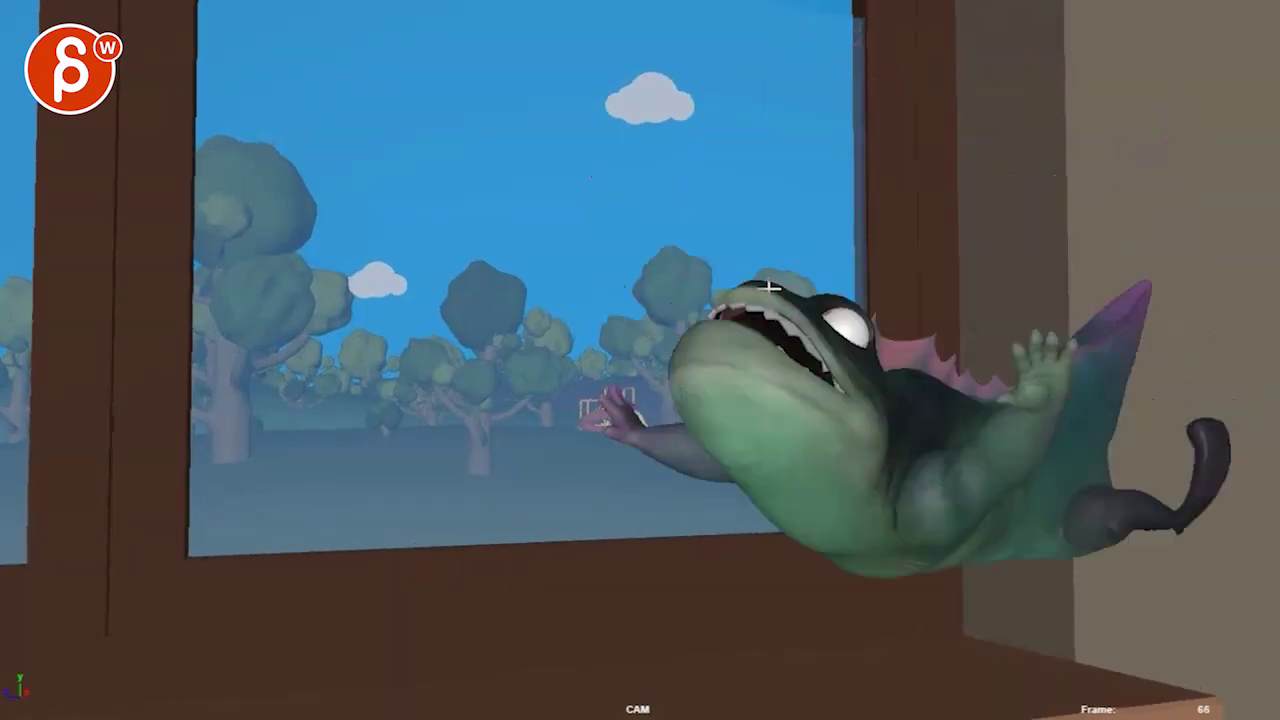
pyautogui.hotkey('alt', ',')
pyautogui.hotkey('alt', ',')
pyautogui.hotkey('alt', ',')
pyautogui.hotkey('alt', ',')
pyautogui.hotkey('alt', '.')
pyautogui.hotkey('alt', '.')
pyautogui.hotkey('alt', '.')
pyautogui.hotkey('alt', '.')
pyautogui.hotkey('alt', '.')
pyautogui.hotkey('alt', '.')
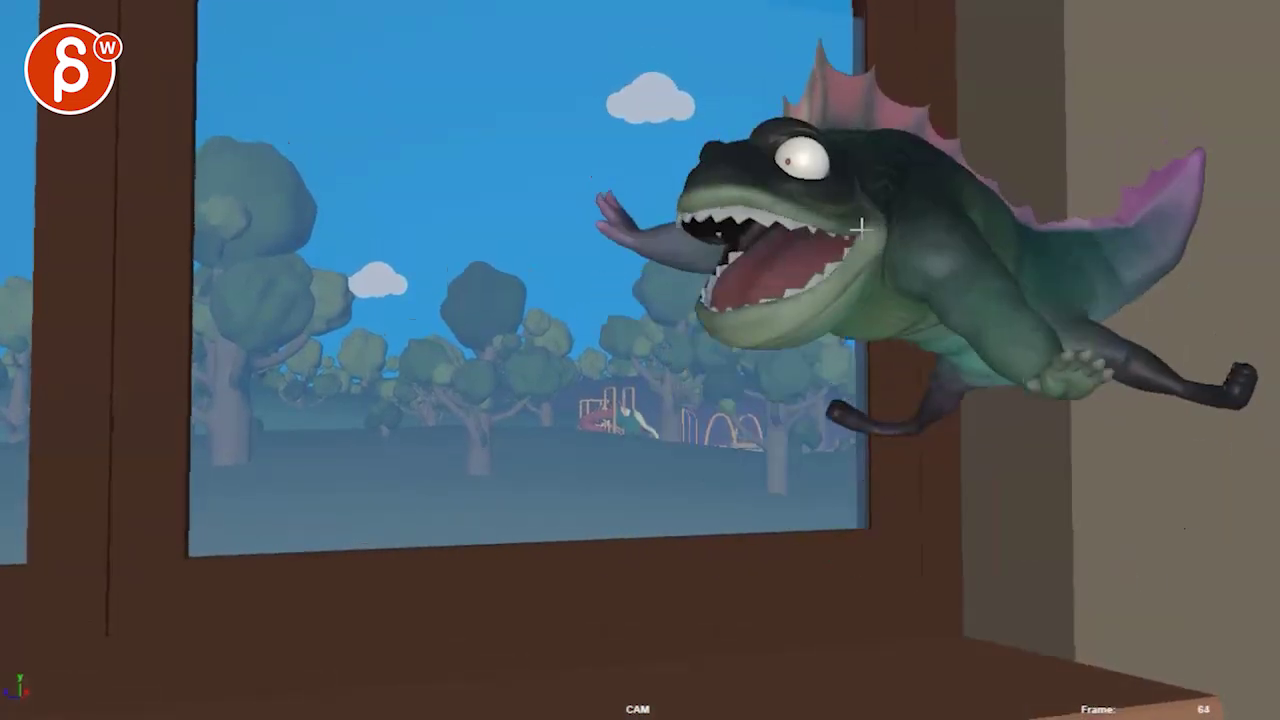
pyautogui.hotkey('alt', ',')
pyautogui.hotkey('alt', ',')
pyautogui.hotkey('alt', ',')
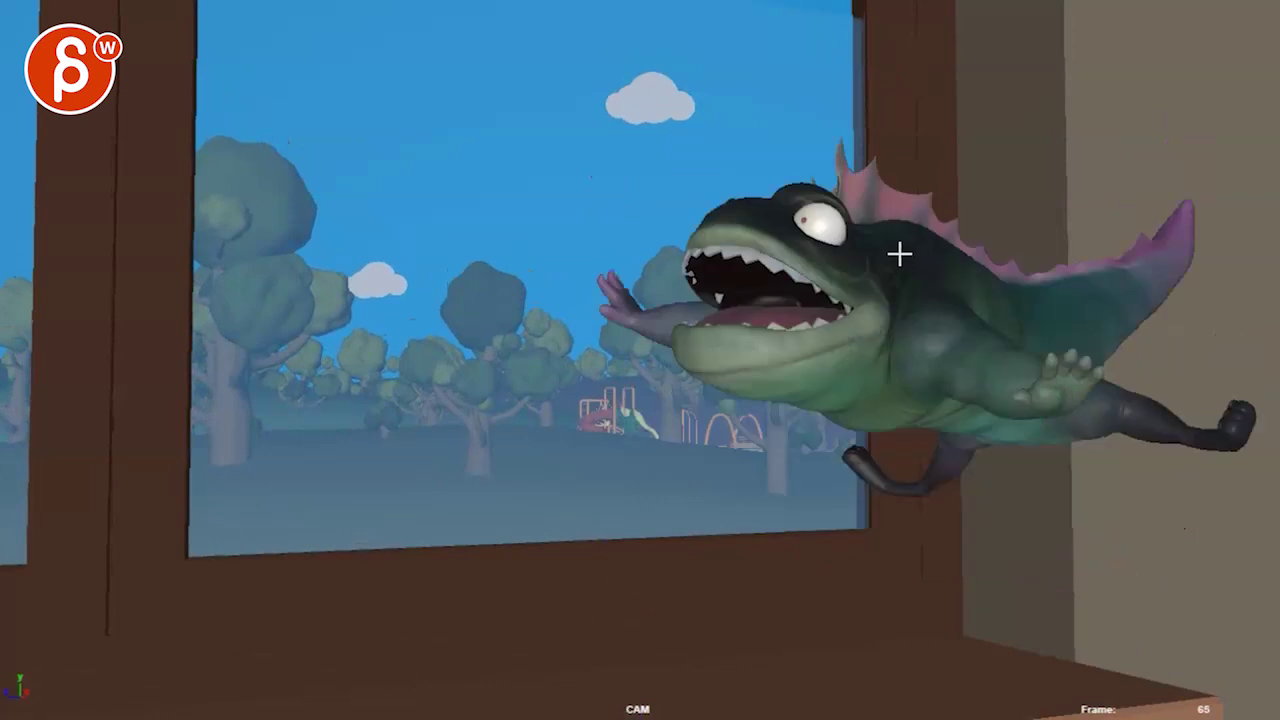
pyautogui.hotkey('alt', '.')
pyautogui.hotkey('alt', ',')
pyautogui.hotkey('alt', ',')
pyautogui.hotkey('alt', ',')
pyautogui.hotkey('alt', ',')
pyautogui.hotkey('alt', ',')
pyautogui.hotkey('alt', ',')
pyautogui.hotkey('alt', ',')
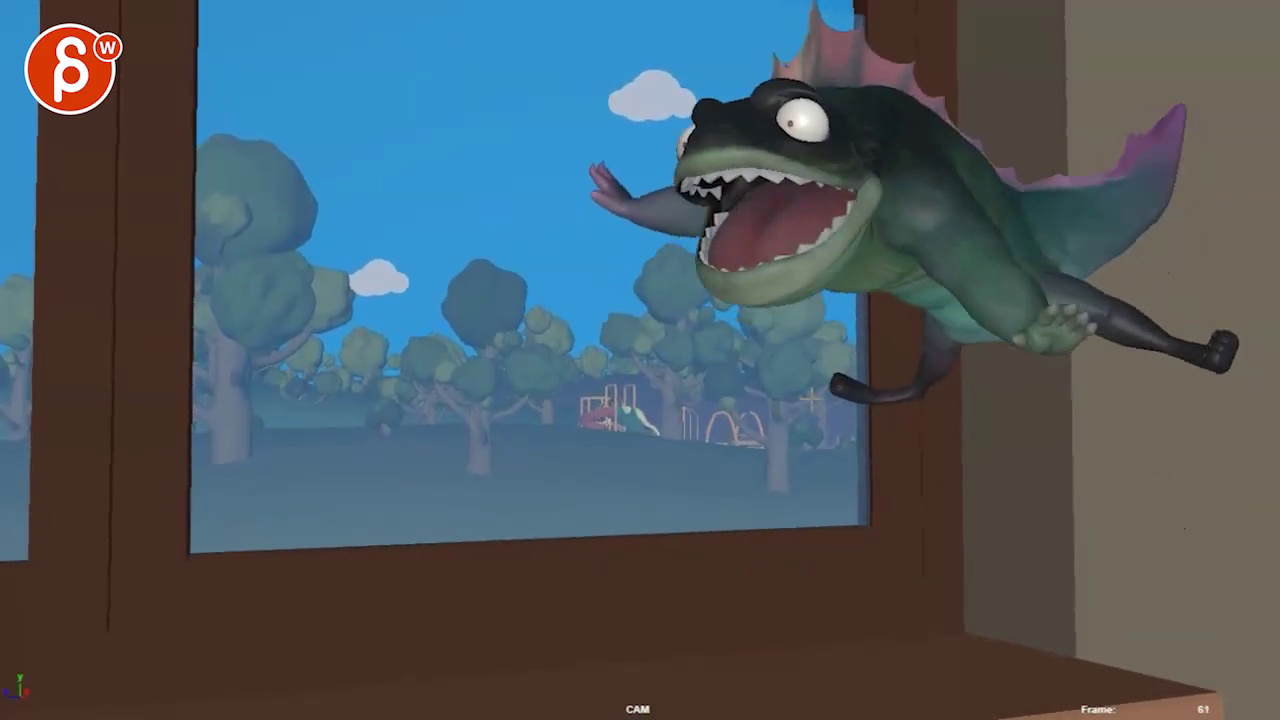
pyautogui.hotkey('alt', '.')
pyautogui.hotkey('alt', '.')
pyautogui.hotkey('alt', ',')
pyautogui.hotkey('alt', ',')
pyautogui.hotkey('alt', ',')
pyautogui.hotkey('alt', ',')
pyautogui.hotkey('alt', ',')
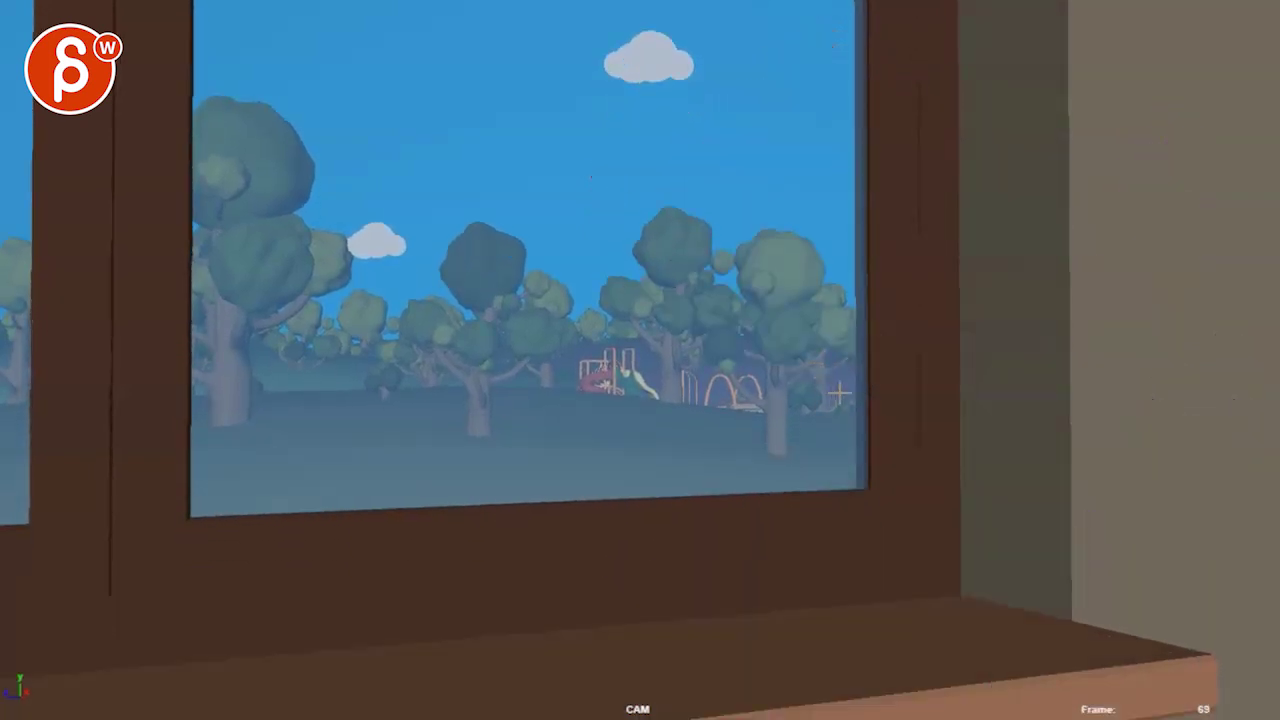
pyautogui.hotkey('alt', '.')
pyautogui.hotkey('alt', '.')
pyautogui.hotkey('alt', '.')
pyautogui.hotkey('alt', '.')
pyautogui.hotkey('alt', '.')
pyautogui.hotkey('alt', '.')
pyautogui.hotkey('alt', '.')
# - On frame 63, draw a line along the sill and a slanted line below the creature's hind leg
pyautogui.hotkey('alt', ',')
pyautogui.hotkey('alt', ',')
pyautogui.hotkey('alt', ',')
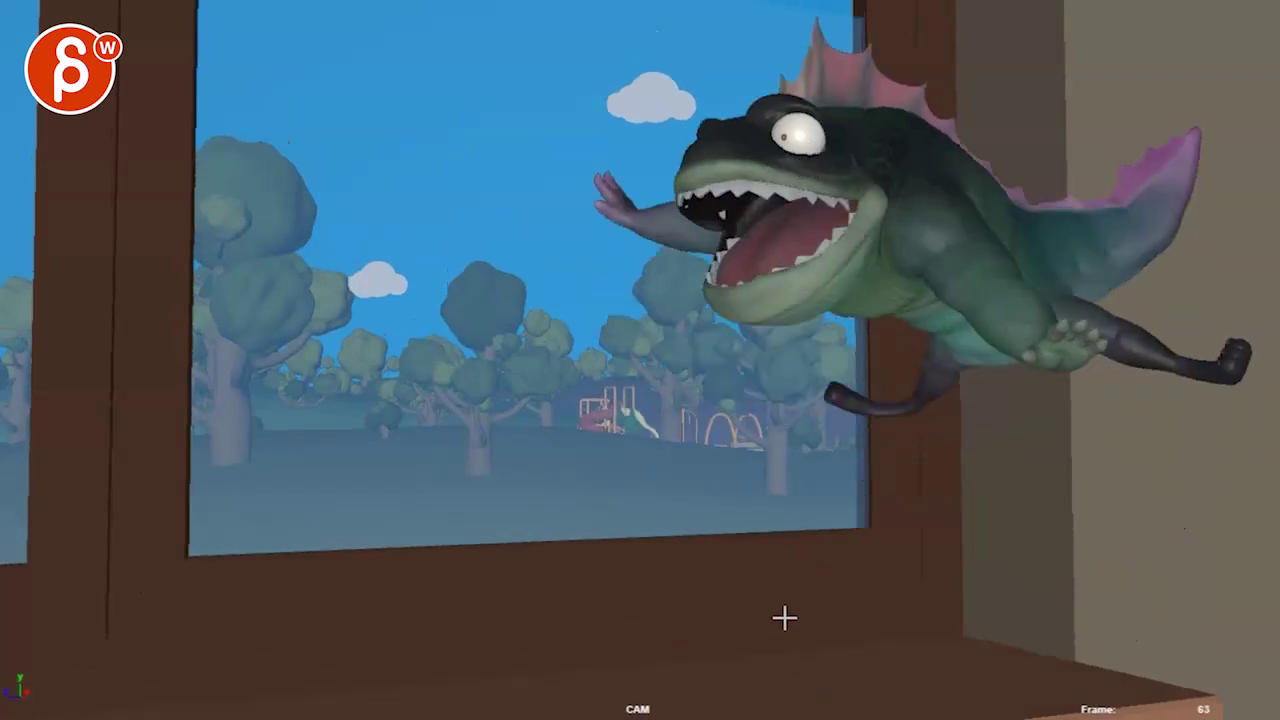
pyautogui.moveTo(958, 646); pyautogui.dragTo(700, 697)
pyautogui.moveTo(928, 469); pyautogui.dragTo(862, 596)
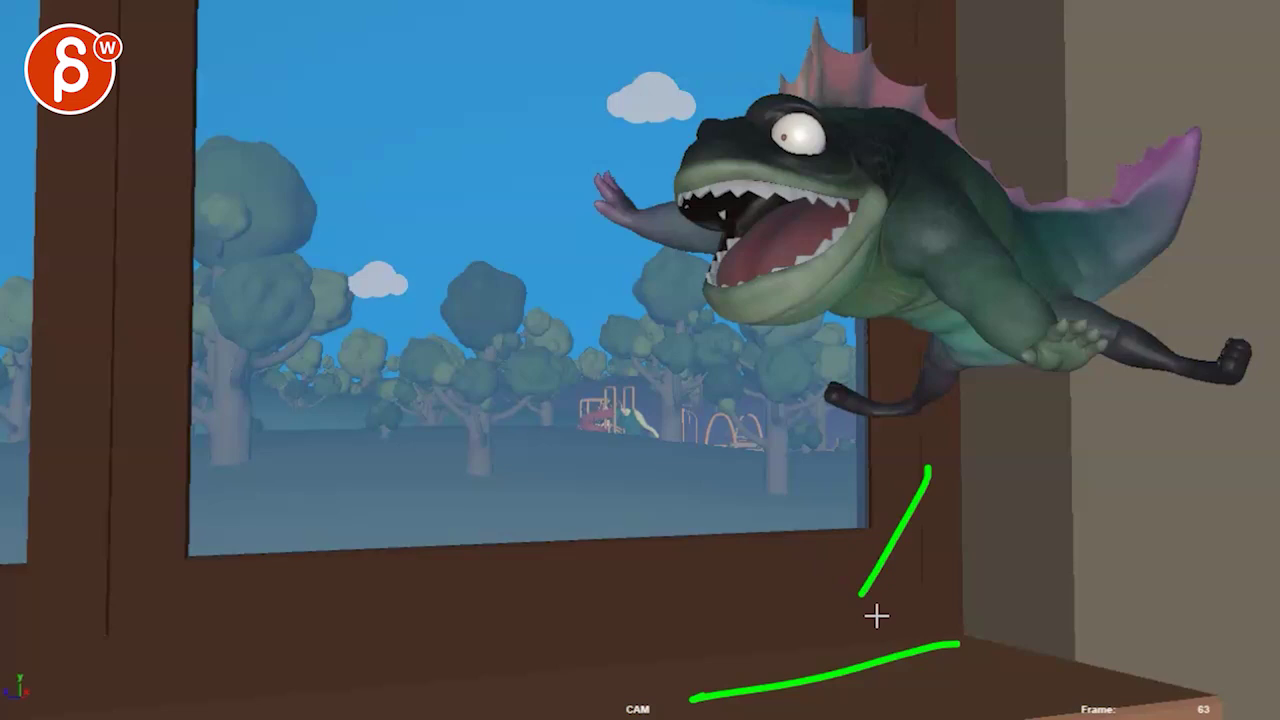
# - Step through frames 63 to 67 and back to frame 65 to examine how the body rotates into the fall
pyautogui.hotkey('alt', '.')
pyautogui.hotkey('alt', '.')
pyautogui.hotkey('alt', ',')
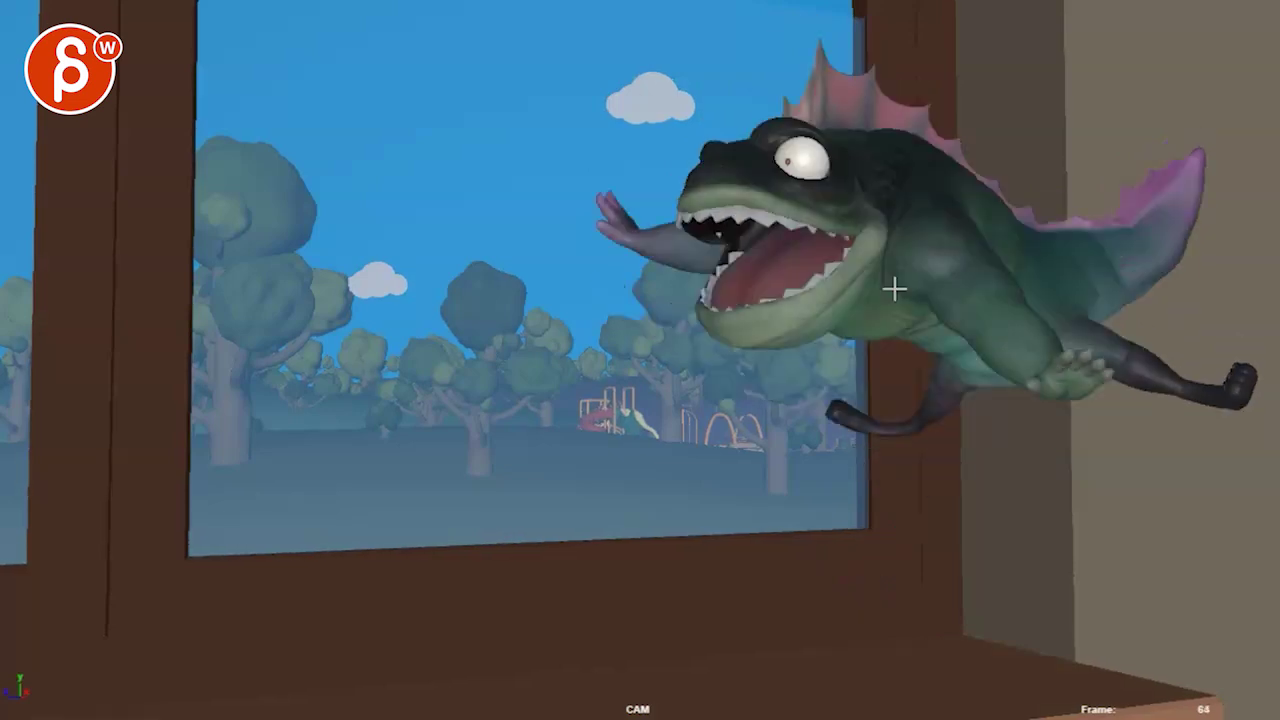
pyautogui.hotkey('alt', ',')
pyautogui.hotkey('alt', '.')
pyautogui.hotkey('alt', '.')
pyautogui.hotkey('alt', '.')
pyautogui.hotkey('alt', '.')
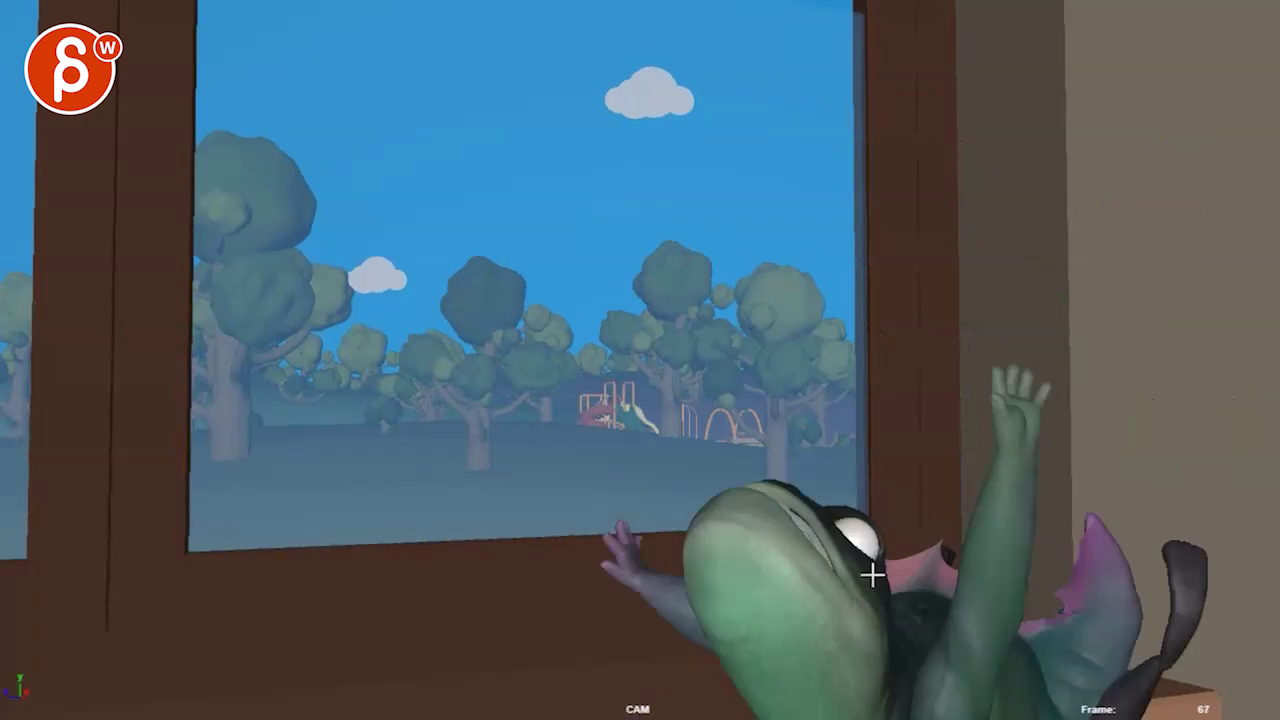
pyautogui.hotkey('alt', ',')
pyautogui.hotkey('alt', ',')
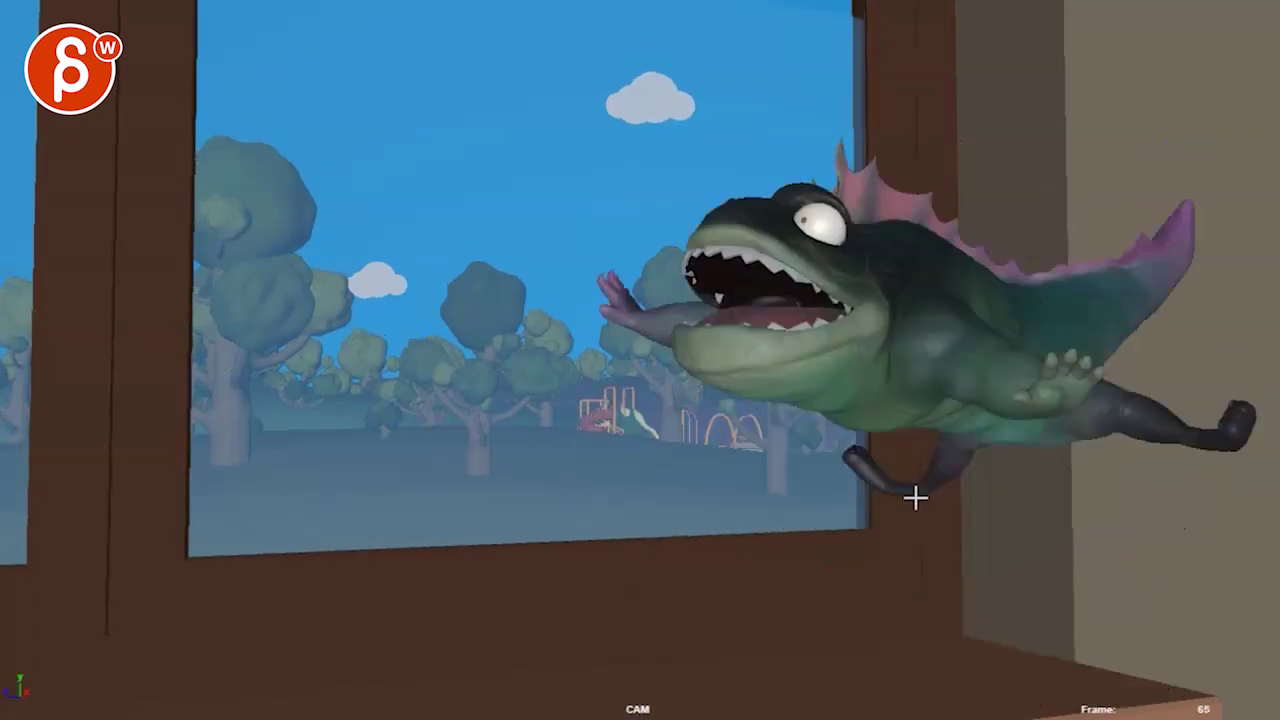
# - On frame 65, sketch large arcs around the body and a downward arrow below the jaw, clear them, and advance to frame 66
pyautogui.moveTo(910, 513)
pyautogui.mouseDown()
pyautogui.moveTo(1027, 328)
pyautogui.moveTo(940, 242)
pyautogui.mouseUp()
pyautogui.hotkey('ctrl', 'z')
pyautogui.moveTo(975, 538)
pyautogui.mouseDown()
pyautogui.moveTo(966, 135)
pyautogui.moveTo(805, 185)
pyautogui.mouseUp()
pyautogui.moveTo(718, 401)
pyautogui.mouseDown()
pyautogui.moveTo(737, 491)
pyautogui.moveTo(693, 491)
pyautogui.moveTo(746, 470)
pyautogui.mouseUp()
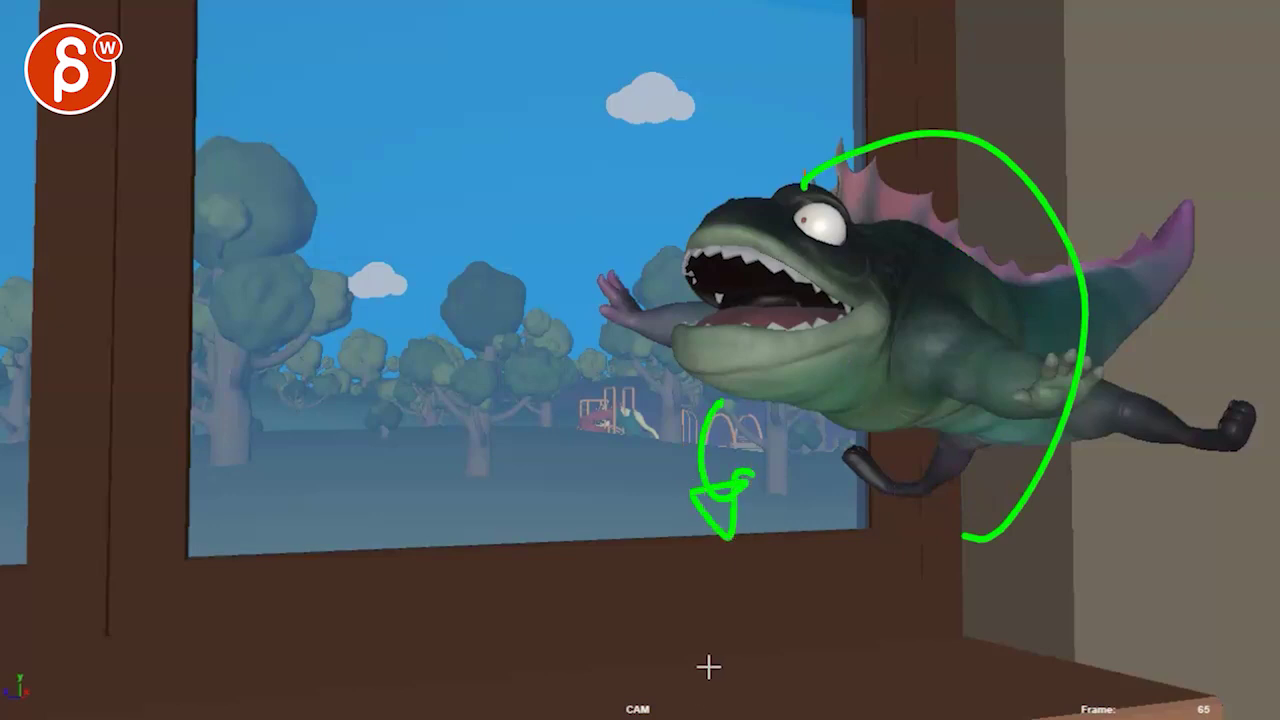
pyautogui.press('Escape')
pyautogui.moveTo(937, 103); pyautogui.dragTo(1023, 437)
pyautogui.press('Escape')
pyautogui.hotkey('alt', '.')
pyautogui.hotkey('alt', '.')
pyautogui.hotkey('alt', ',')
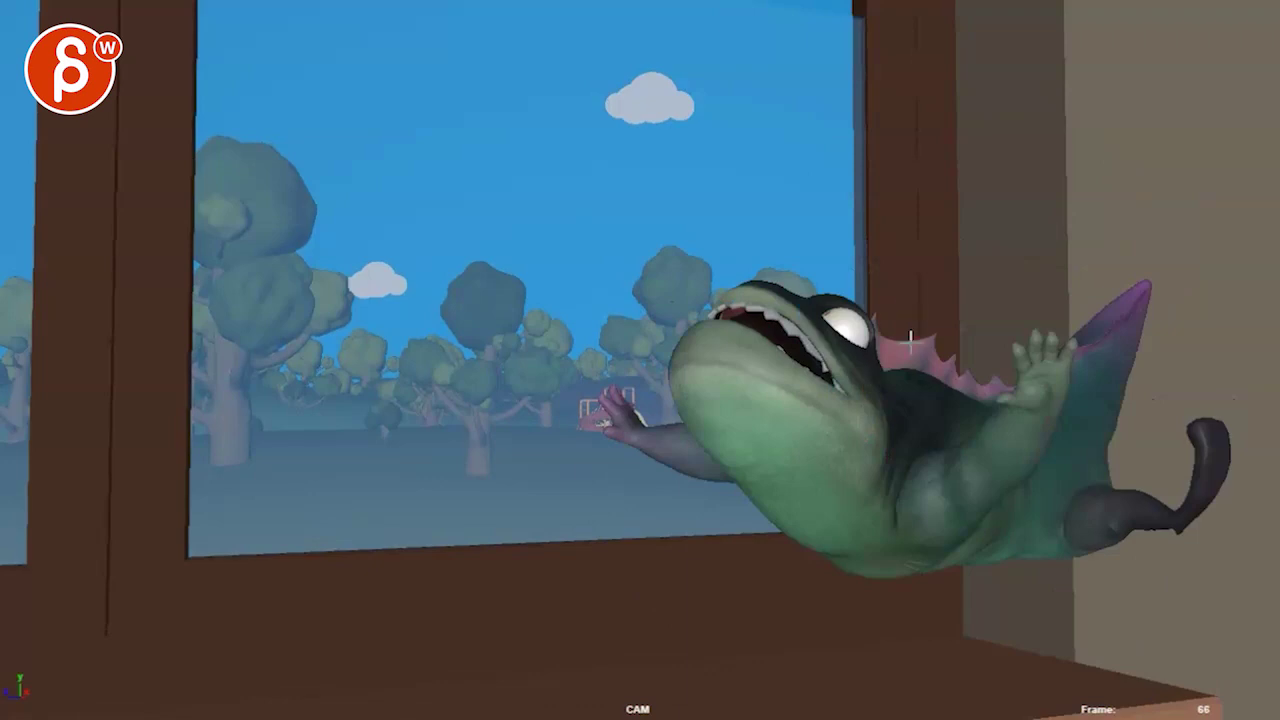
# - Circle the creature's eye on frame 66, advance a frame, sketch a long vertical stroke and a slanted stroke over the body, and clear them
pyautogui.moveTo(846, 336); pyautogui.dragTo(840, 318)
pyautogui.hotkey('alt', '.')
pyautogui.moveTo(903, 143); pyautogui.dragTo(932, 585)
pyautogui.moveTo(826, 272); pyautogui.dragTo(929, 440)
pyautogui.press('Escape')
# - Step back and forth around frames 64 to 66 to examine how the head and body change between the hang and the fall
pyautogui.hotkey('alt', '.')
pyautogui.hotkey('alt', ',')
pyautogui.hotkey('alt', ',')
pyautogui.hotkey('alt', ',')
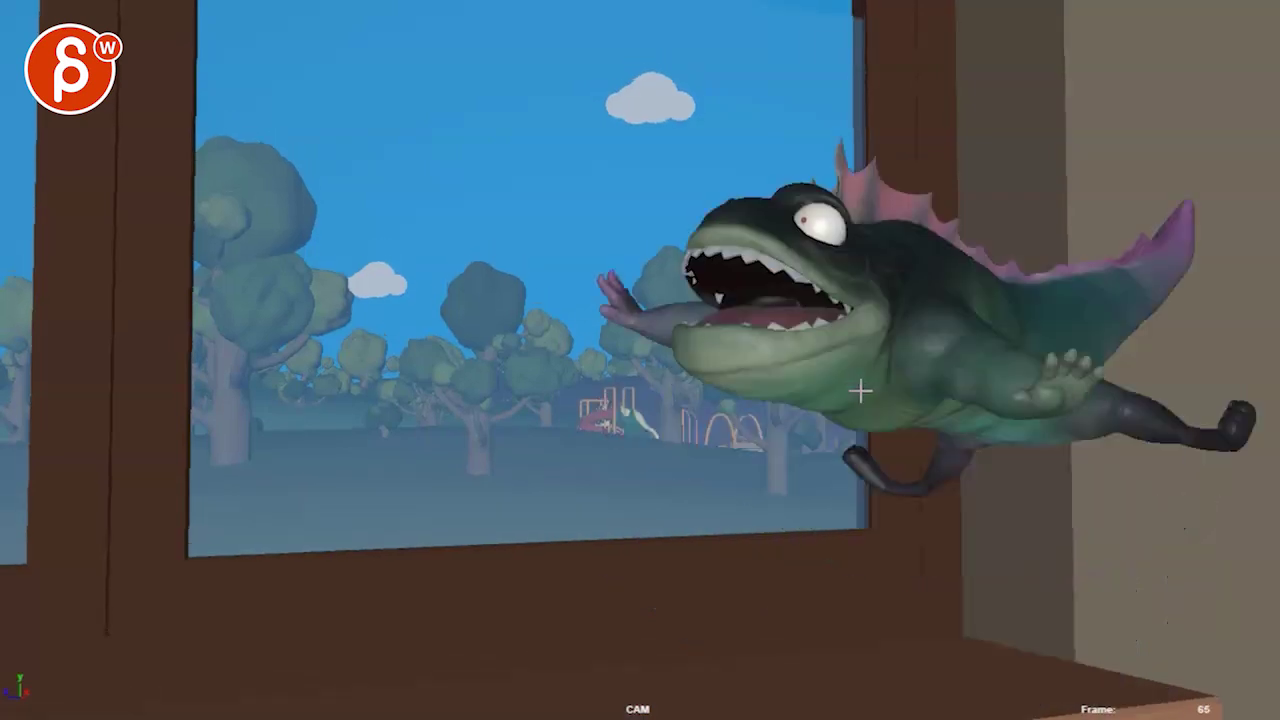
pyautogui.hotkey('alt', ',')
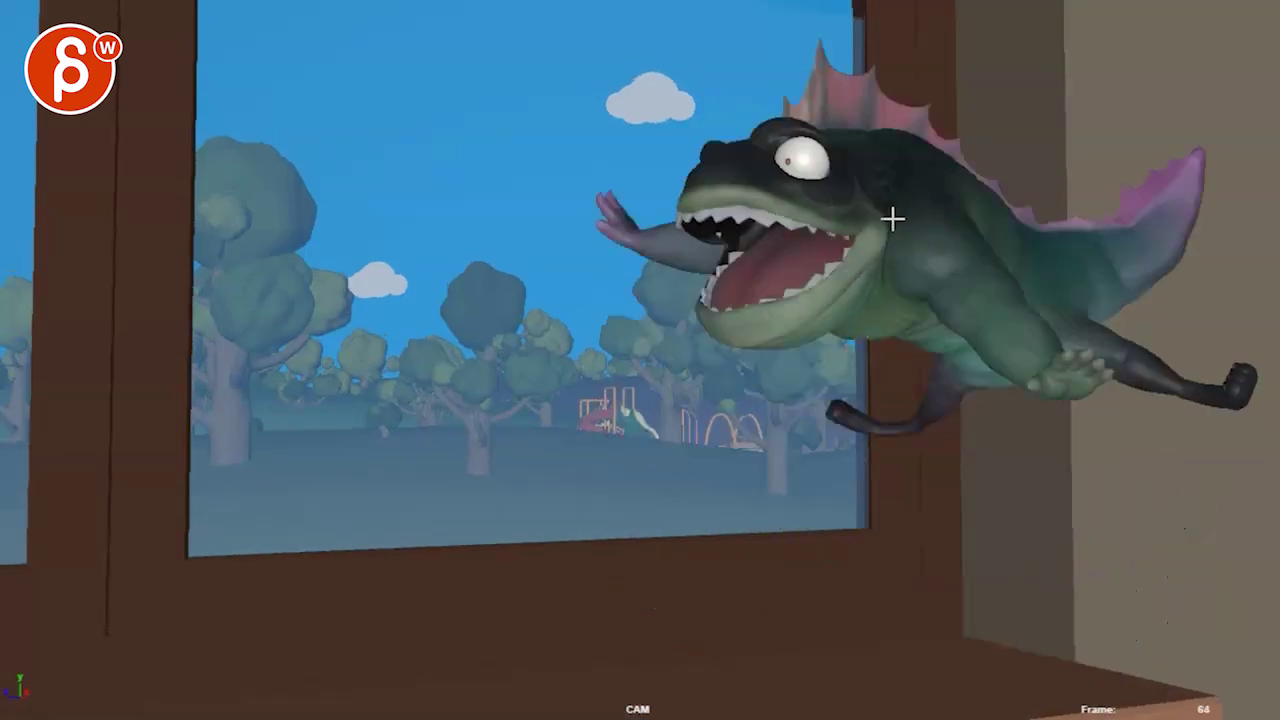
pyautogui.hotkey('alt', '.')
pyautogui.hotkey('alt', '.')
pyautogui.hotkey('alt', '.')
pyautogui.hotkey('alt', ',')
pyautogui.hotkey('alt', ',')
pyautogui.hotkey('alt', ',')
pyautogui.hotkey('alt', ',')
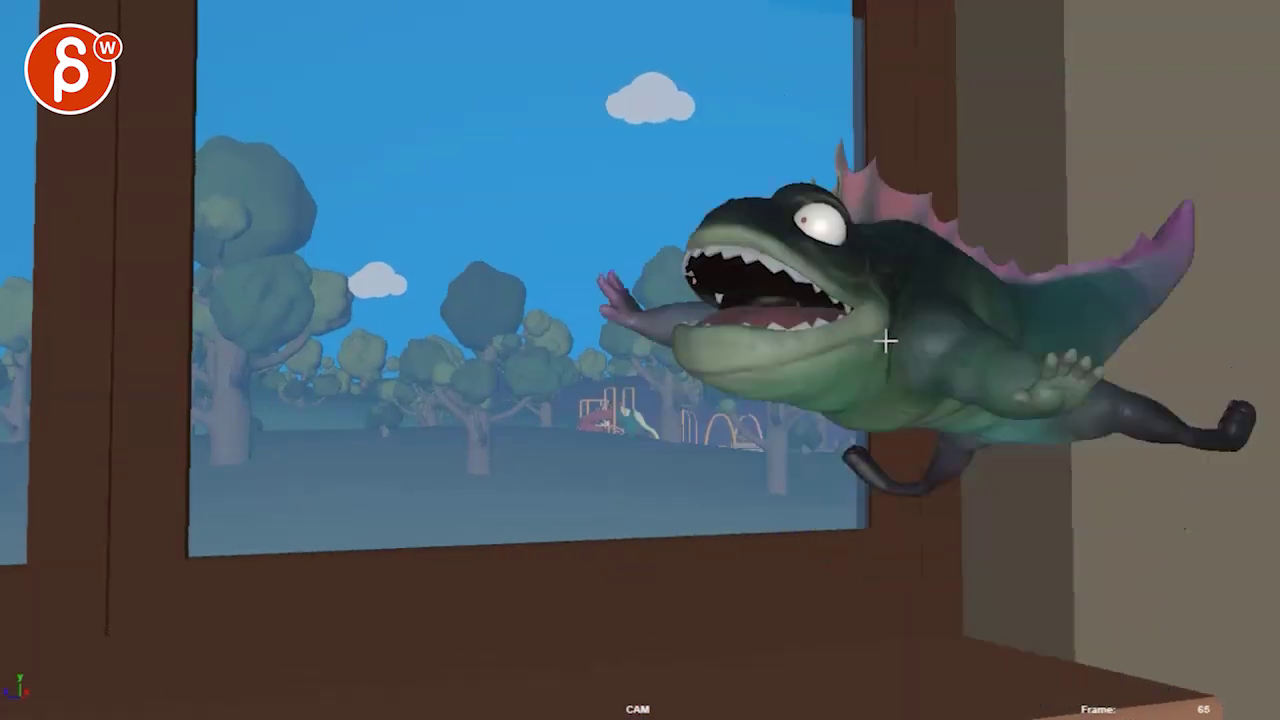
pyautogui.hotkey('alt', '.')
pyautogui.hotkey('alt', '.')
pyautogui.hotkey('alt', '.')
# - On frame 66, sketch strokes over the near arm and belly and a slanted stroke from the head to the shoulder, and clear them
pyautogui.moveTo(964, 388); pyautogui.dragTo(975, 525)
pyautogui.moveTo(1065, 421)
pyautogui.mouseDown()
pyautogui.moveTo(1034, 486)
pyautogui.moveTo(940, 519)
pyautogui.mouseUp()
pyautogui.moveTo(1077, 515)
pyautogui.mouseDown()
pyautogui.moveTo(1024, 559)
pyautogui.moveTo(942, 526)
pyautogui.mouseUp()
pyautogui.moveTo(818, 257)
pyautogui.mouseDown()
pyautogui.moveTo(894, 254)
pyautogui.moveTo(1004, 417)
pyautogui.mouseUp()
pyautogui.press('Escape')
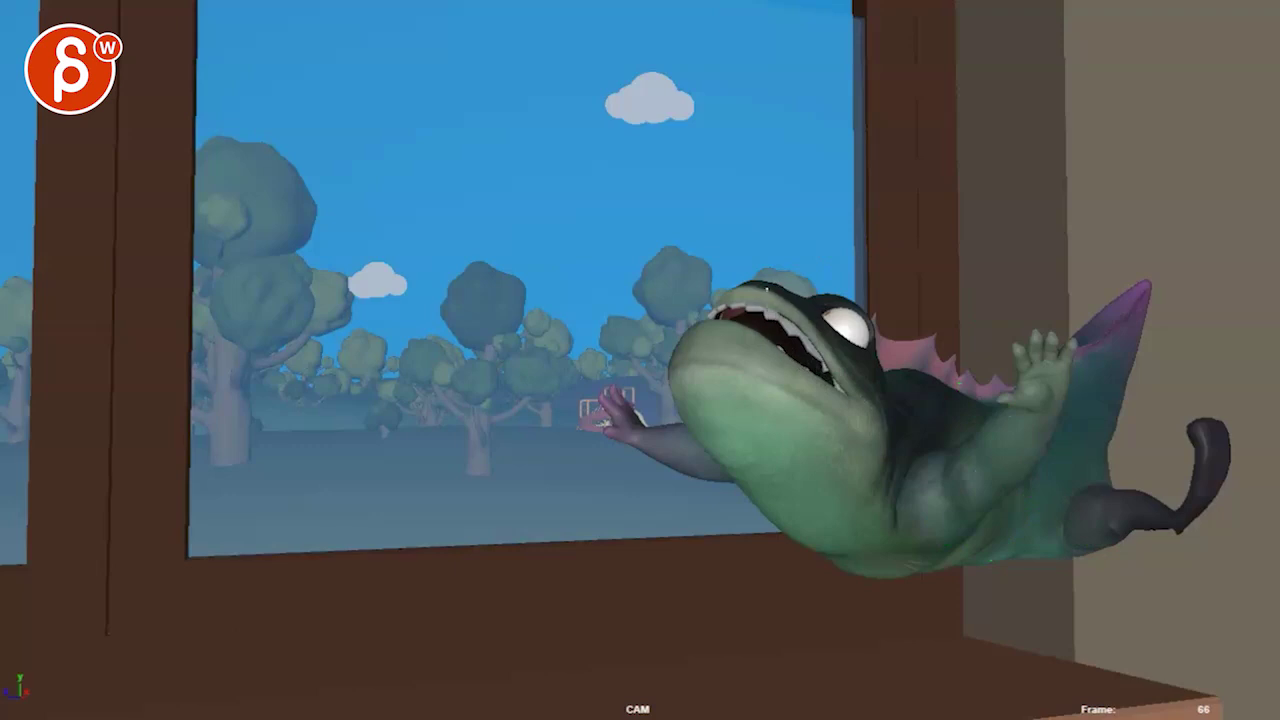
# - On frame 66, circle the eye and mark the brow, replace them with strokes across and down the body, and clear those too
pyautogui.moveTo(838, 316); pyautogui.dragTo(816, 322)
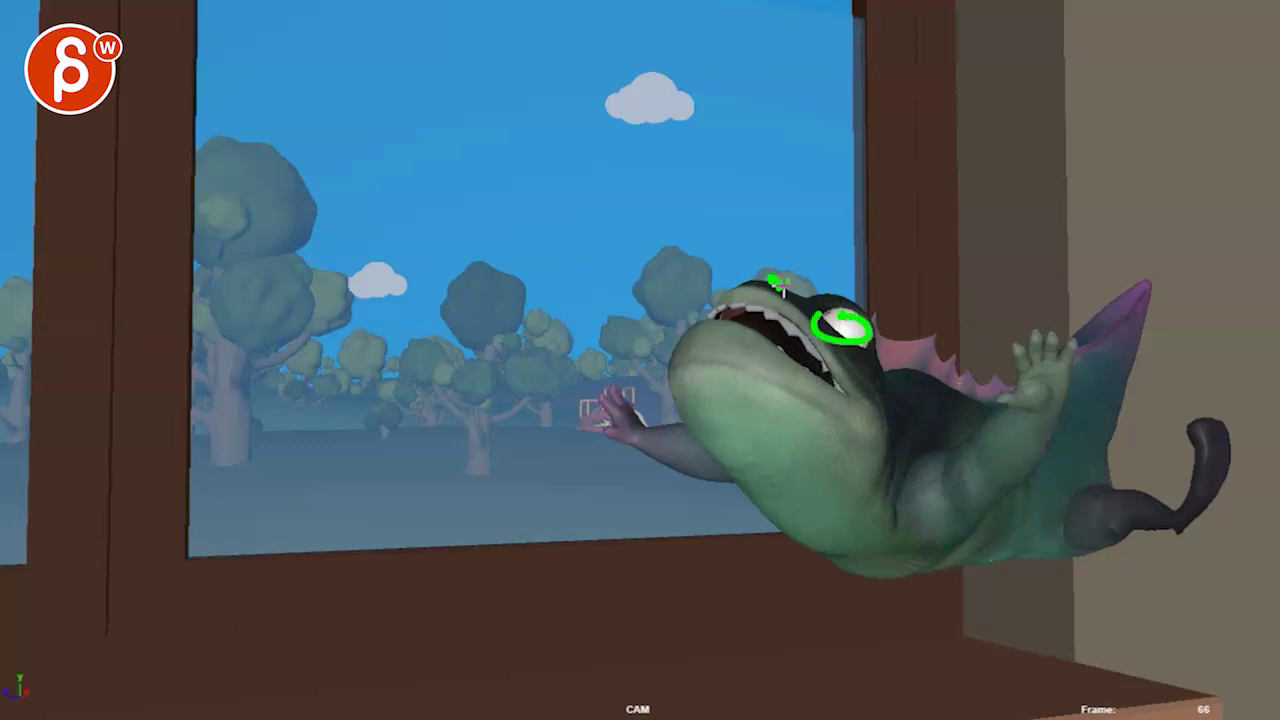
pyautogui.press('Escape')
pyautogui.moveTo(1212, 281); pyautogui.dragTo(722, 313)
pyautogui.moveTo(946, 94); pyautogui.dragTo(965, 525)
pyautogui.press('Escape')
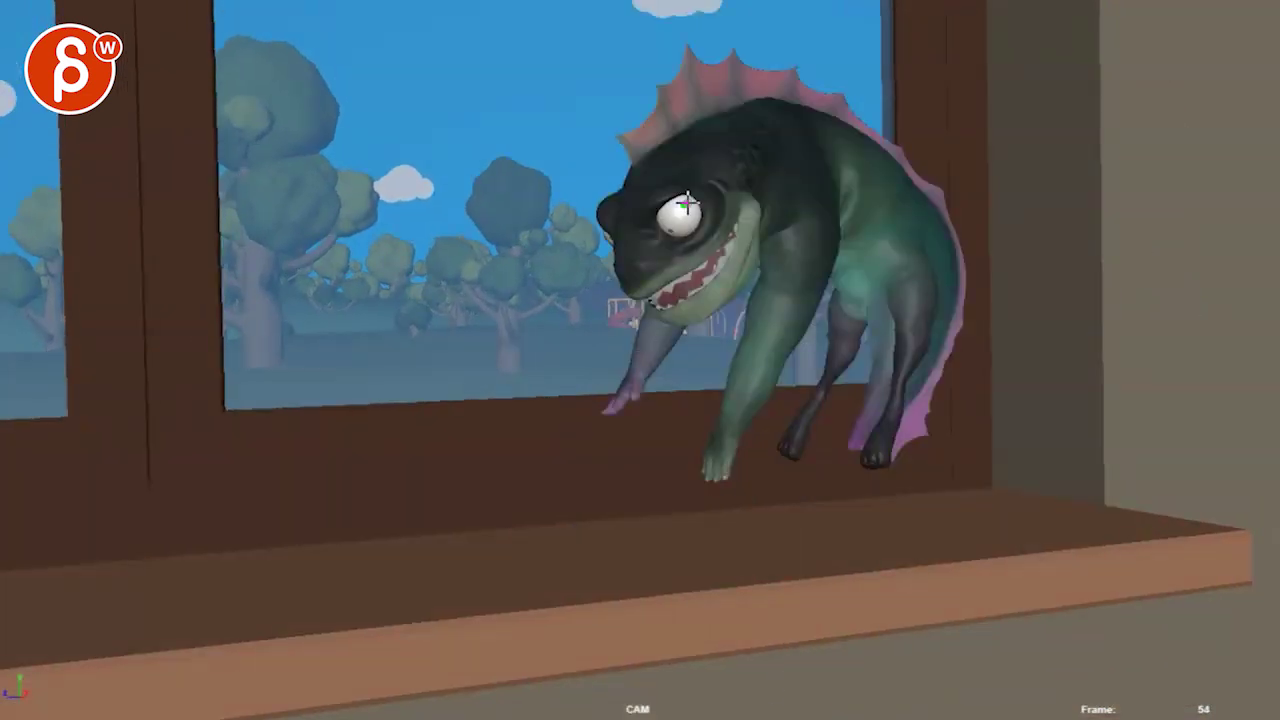
# - On frame 54, sketch strokes over the creature's face from the eye down to the mouth and chin
pyautogui.moveTo(632, 224); pyautogui.dragTo(607, 219)
pyautogui.moveTo(715, 269); pyautogui.dragTo(600, 349)
pyautogui.moveTo(678, 311)
pyautogui.mouseDown()
pyautogui.moveTo(661, 341)
pyautogui.moveTo(617, 340)
pyautogui.mouseUp()
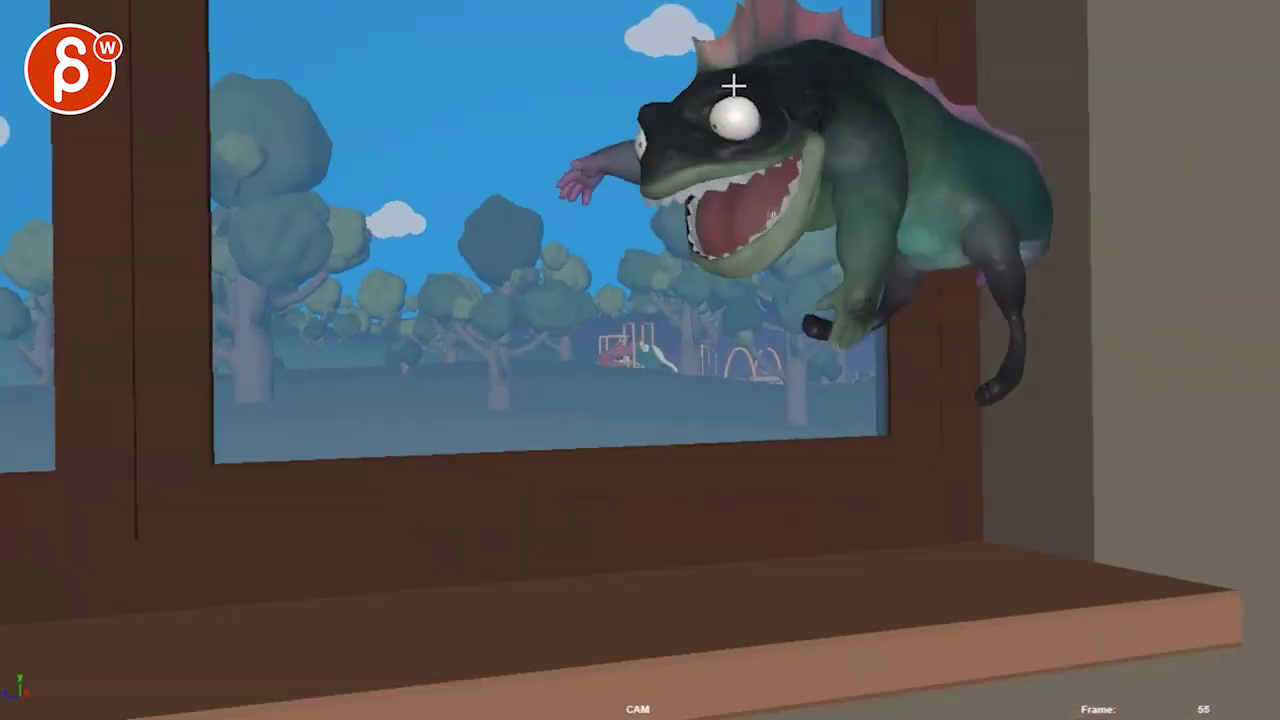
# - On frame 56, draw raised arcs above both eyes, try a stroke across the eye on the next frame, and undo it
pyautogui.press('Right')
pyautogui.moveTo(755, 107)
pyautogui.mouseDown()
pyautogui.moveTo(788, 39)
pyautogui.moveTo(808, 95)
pyautogui.mouseUp()
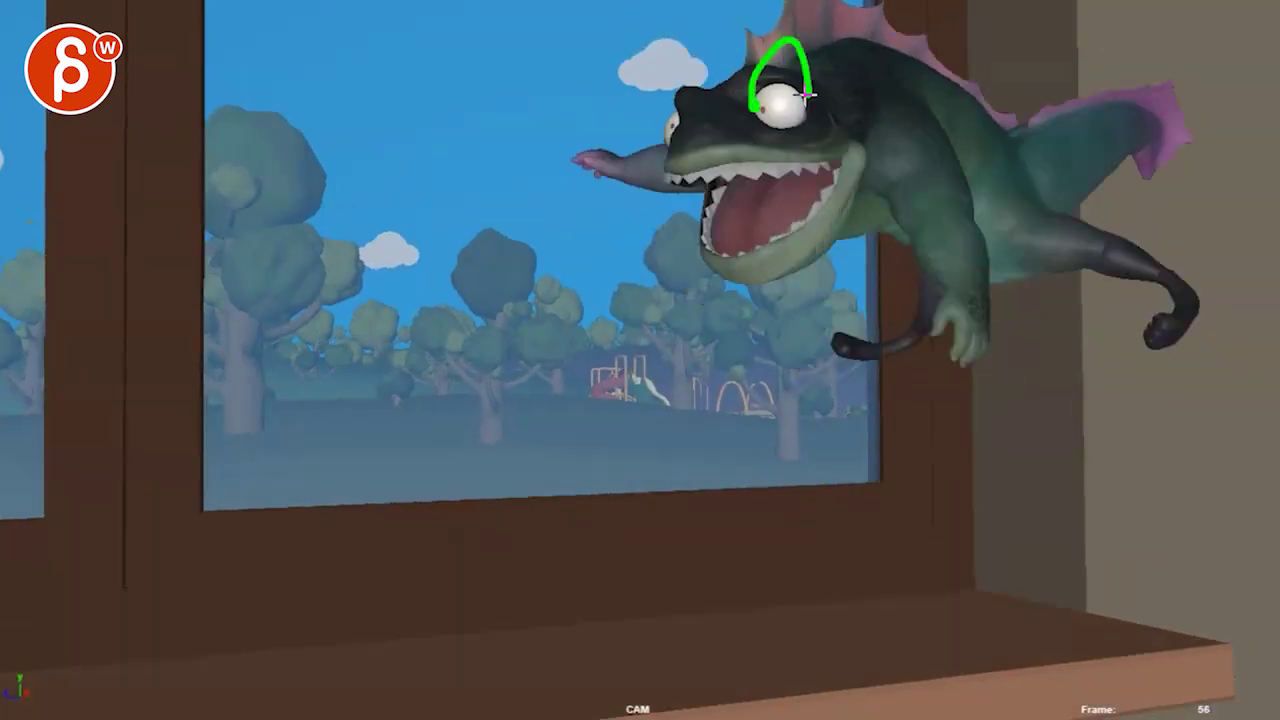
pyautogui.moveTo(663, 88); pyautogui.dragTo(690, 45)
pyautogui.hotkey('alt', '.')
pyautogui.hotkey('alt', ',')
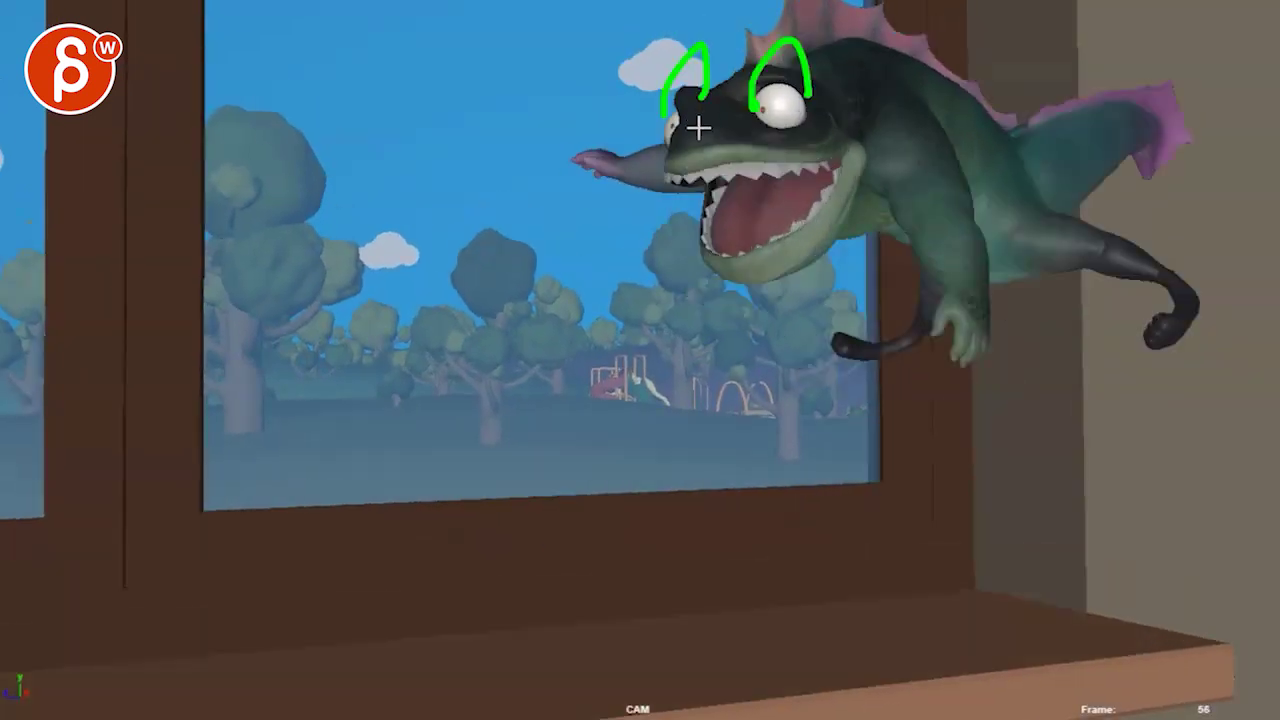
pyautogui.hotkey('alt', '.')
pyautogui.moveTo(824, 117)
pyautogui.mouseDown()
pyautogui.moveTo(759, 121)
pyautogui.moveTo(710, 142)
pyautogui.moveTo(786, 144)
pyautogui.mouseUp()
pyautogui.hotkey('alt', '.')
pyautogui.hotkey('ctrl', 'z')
# - Step forward through the hang and back to frame 55 to examine how the facial expression changes after the leap
pyautogui.hotkey('alt', '.')
pyautogui.hotkey('alt', '.')
pyautogui.hotkey('alt', '.')
pyautogui.hotkey('alt', ',')
pyautogui.hotkey('alt', ',')
pyautogui.hotkey('alt', ',')
pyautogui.hotkey('alt', ',')
pyautogui.hotkey('alt', ',')
pyautogui.hotkey('alt', ',')
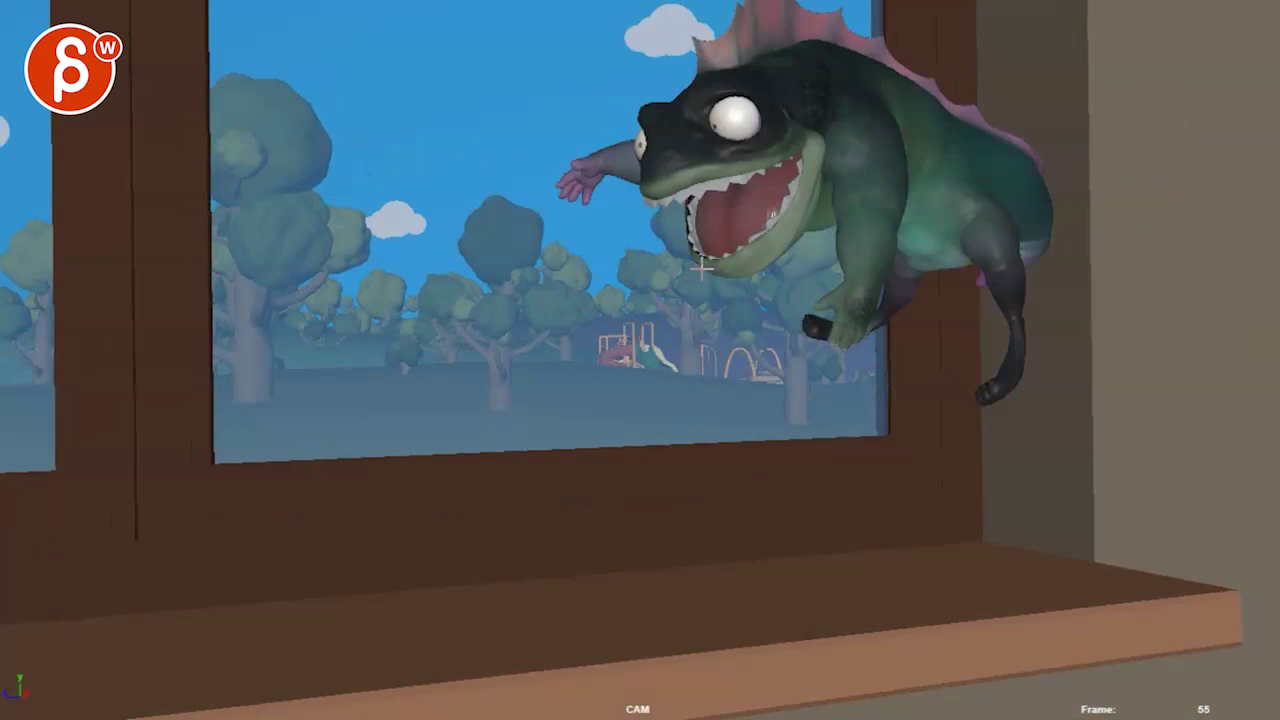
pyautogui.hotkey('alt', ',')
pyautogui.hotkey('alt', ',')
pyautogui.hotkey('alt', '.')
pyautogui.hotkey('alt', '.')
# - On frame 55, sketch a curve around the lower jaw, and mark the mouth shape on the next two frames
pyautogui.moveTo(773, 219)
pyautogui.mouseDown()
pyautogui.moveTo(684, 295)
pyautogui.moveTo(692, 203)
pyautogui.mouseUp()
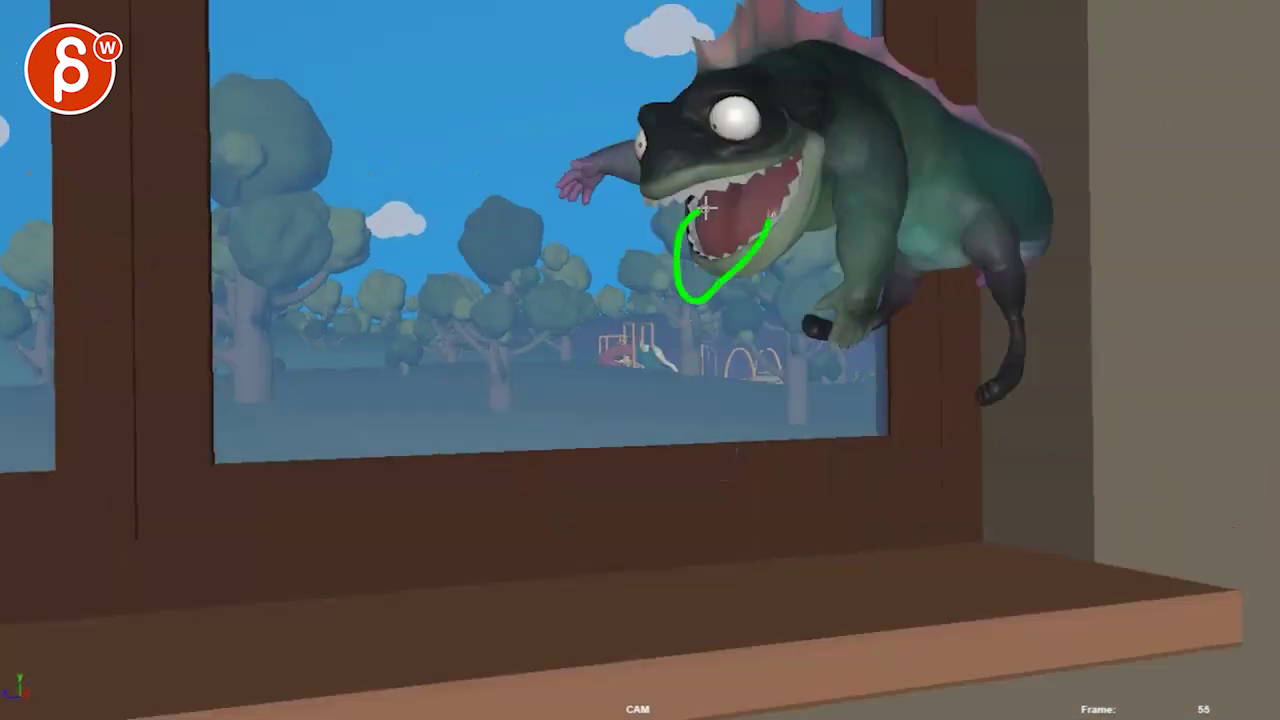
pyautogui.hotkey('alt', '.')
pyautogui.moveTo(813, 190)
pyautogui.mouseDown()
pyautogui.moveTo(710, 186)
pyautogui.moveTo(698, 157)
pyautogui.mouseUp()
pyautogui.moveTo(818, 197); pyautogui.dragTo(742, 162)
pyautogui.hotkey('alt', '.')
pyautogui.moveTo(700, 200)
pyautogui.mouseDown()
pyautogui.moveTo(840, 195)
pyautogui.moveTo(722, 230)
pyautogui.mouseUp()
# - Advance five frames into the hang and sketch a stroke along the creature's open mouth
pyautogui.hotkey('alt', '.')
pyautogui.hotkey('alt', '.')
pyautogui.hotkey('alt', '.')
pyautogui.hotkey('alt', '.')
pyautogui.hotkey('alt', '.')
pyautogui.moveTo(800, 194); pyautogui.dragTo(708, 219)
# - Step forward past frame 64 and back through the hang to examine how the mouth and jaw move
pyautogui.hotkey('alt', '.')
pyautogui.hotkey('alt', '.')
pyautogui.hotkey('alt', '.')
pyautogui.hotkey('alt', '.')
pyautogui.hotkey('alt', '.')
pyautogui.hotkey('alt', '.')
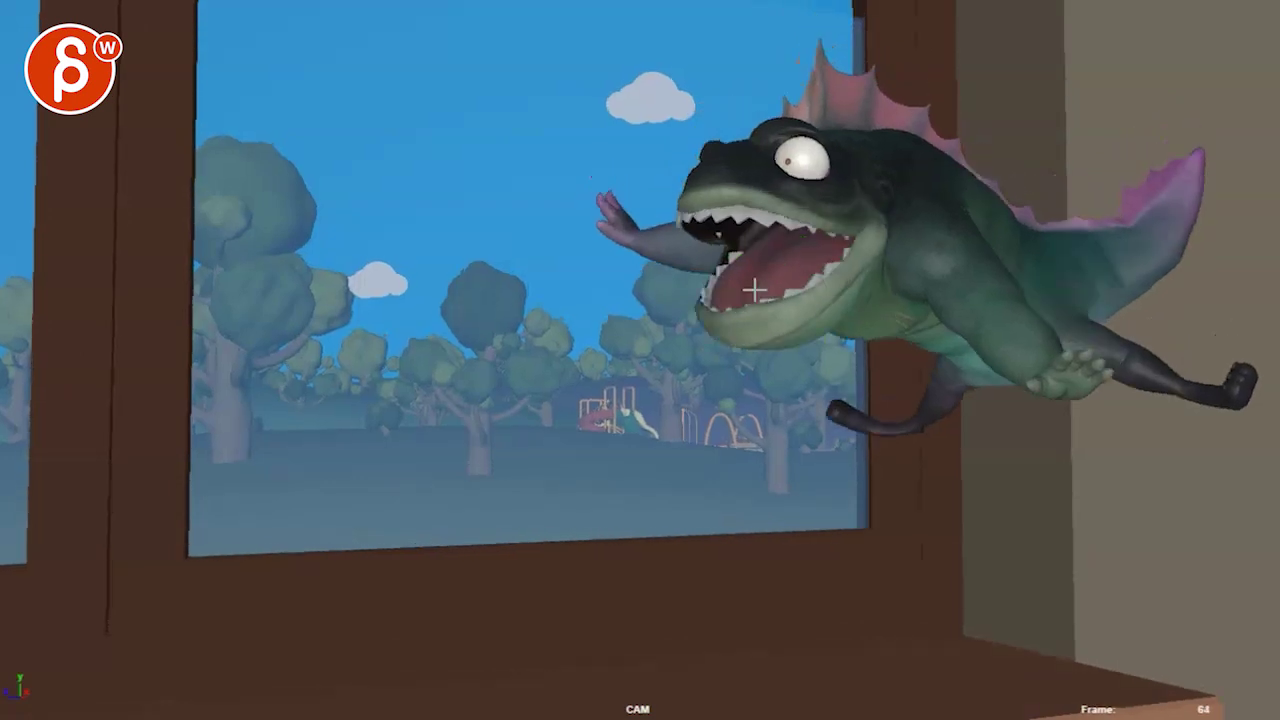
pyautogui.hotkey('alt', '.')
pyautogui.hotkey('alt', ',')
pyautogui.hotkey('alt', ',')
pyautogui.hotkey('alt', ',')
pyautogui.hotkey('alt', ',')
pyautogui.hotkey('alt', ',')
pyautogui.hotkey('alt', ',')
pyautogui.hotkey('alt', ',')
pyautogui.hotkey('alt', ',')
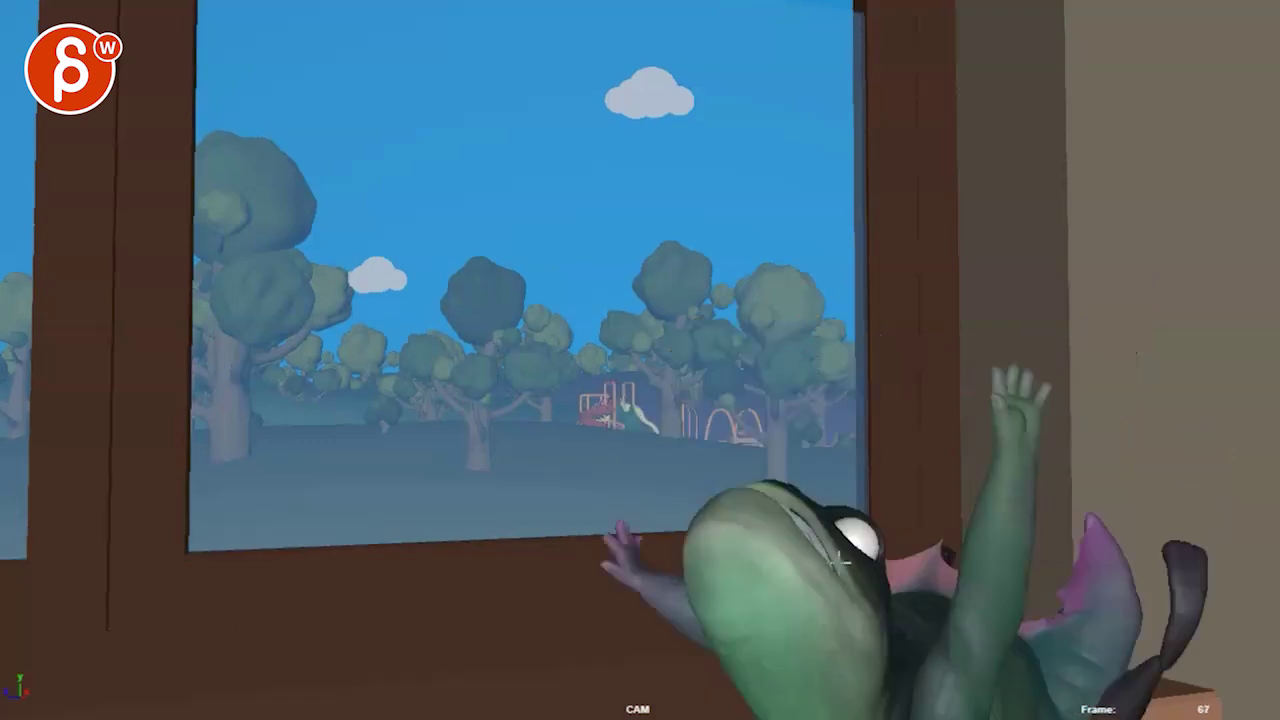
# - Mark the creature's eye on frames 67 and 65, and step back to frame 62 to compare the gaze
pyautogui.click(846, 522)
pyautogui.hotkey('alt', ',')
pyautogui.hotkey('alt', ',')
pyautogui.hotkey('alt', ',')
pyautogui.hotkey('alt', ',')
pyautogui.hotkey('alt', ',')
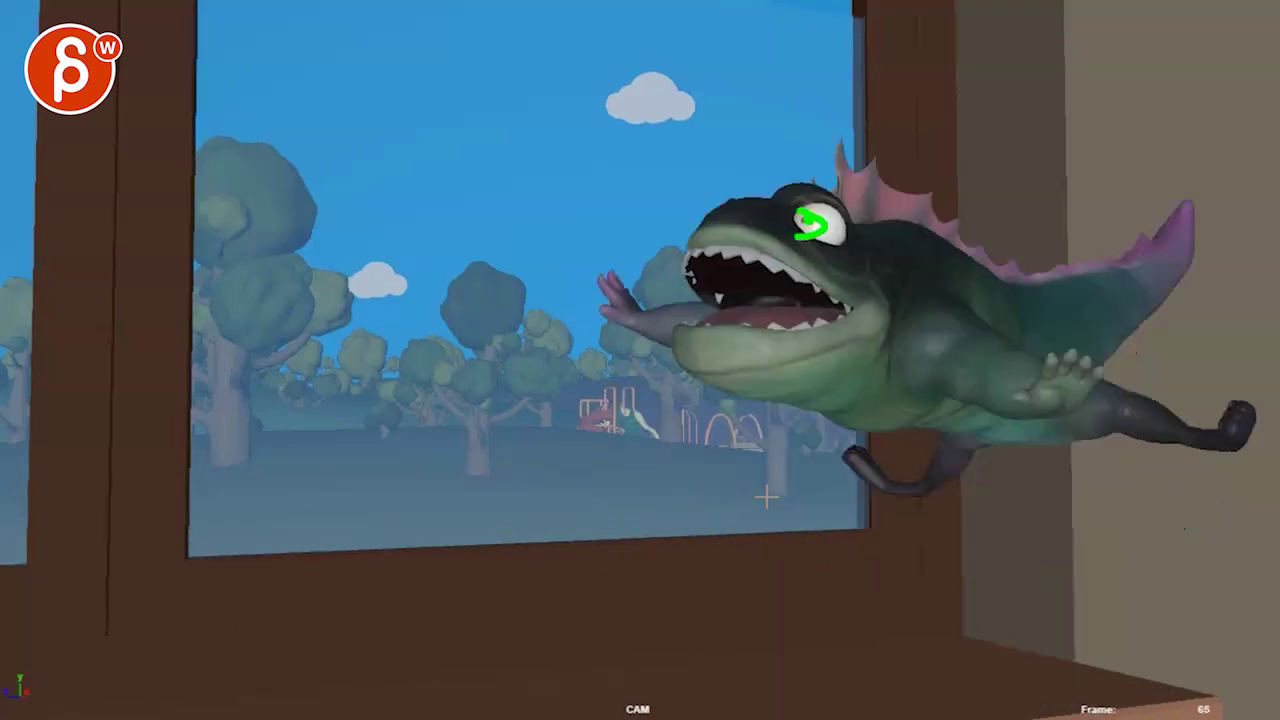
pyautogui.click(788, 372)
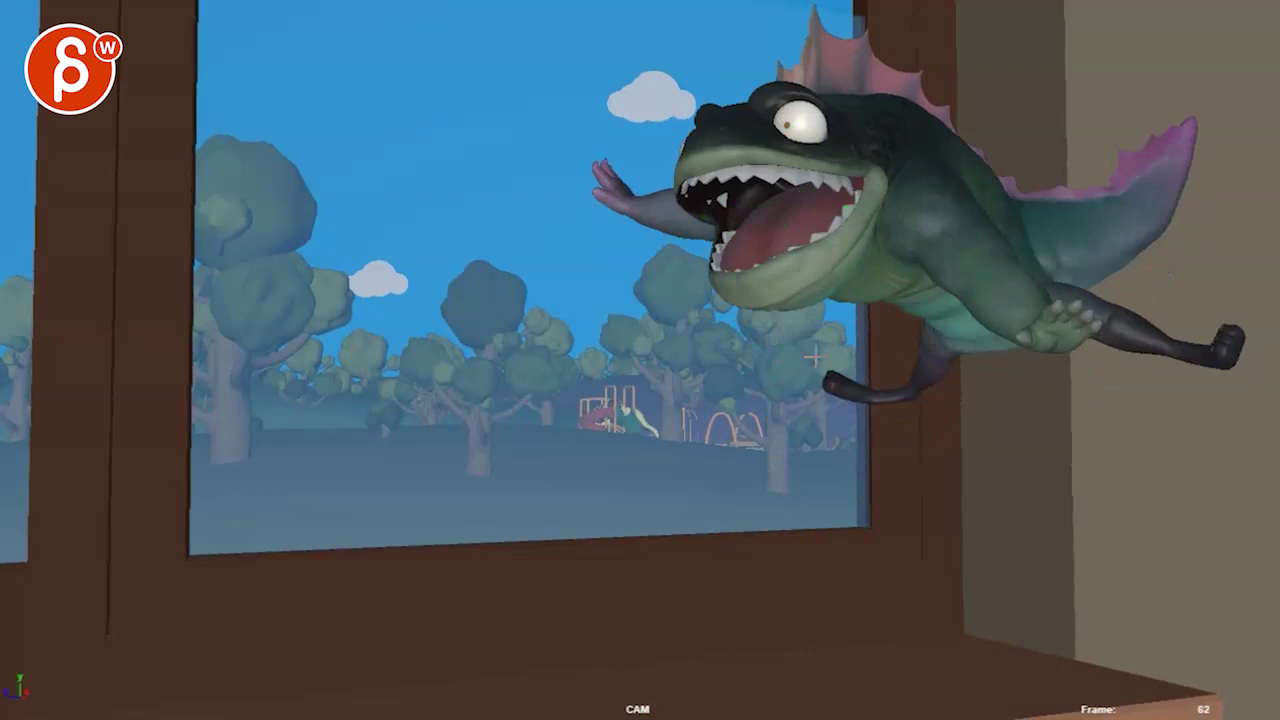